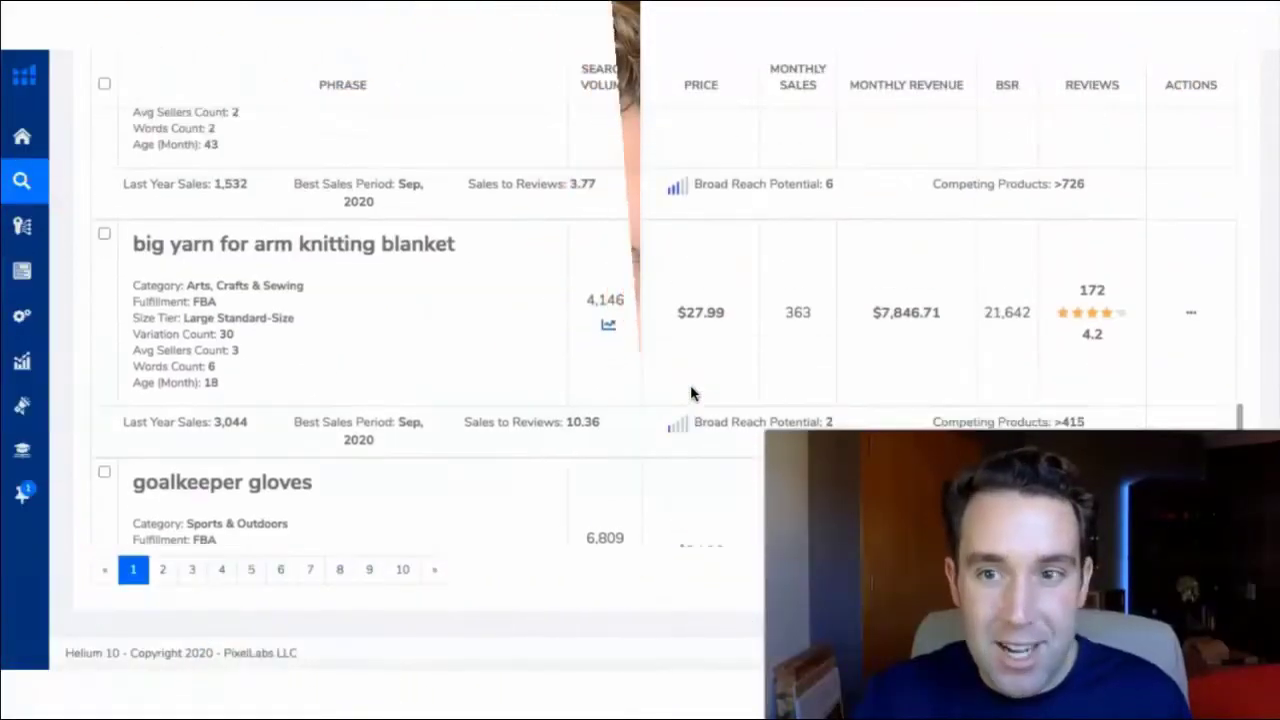
# Review the keyword research filters and check which product categories are selected for the search.
pyautogui.scroll(10, 690, 393)
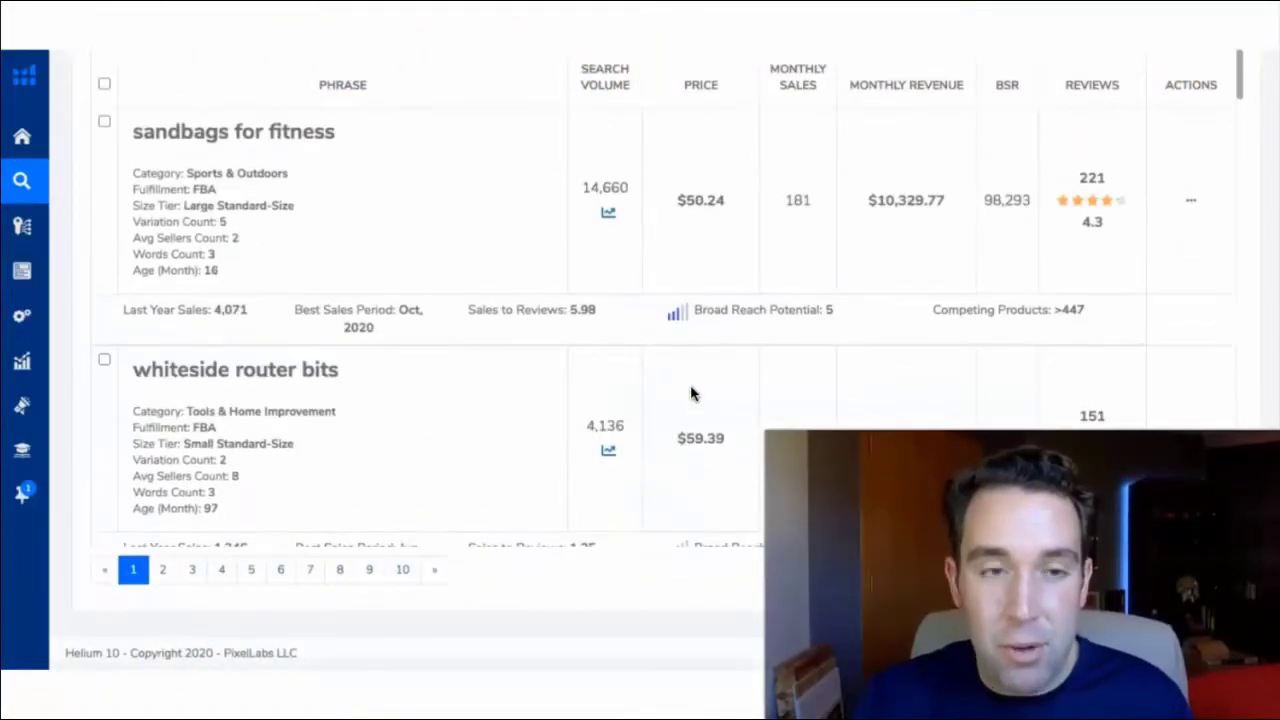
pyautogui.scroll(5, 370, 345)
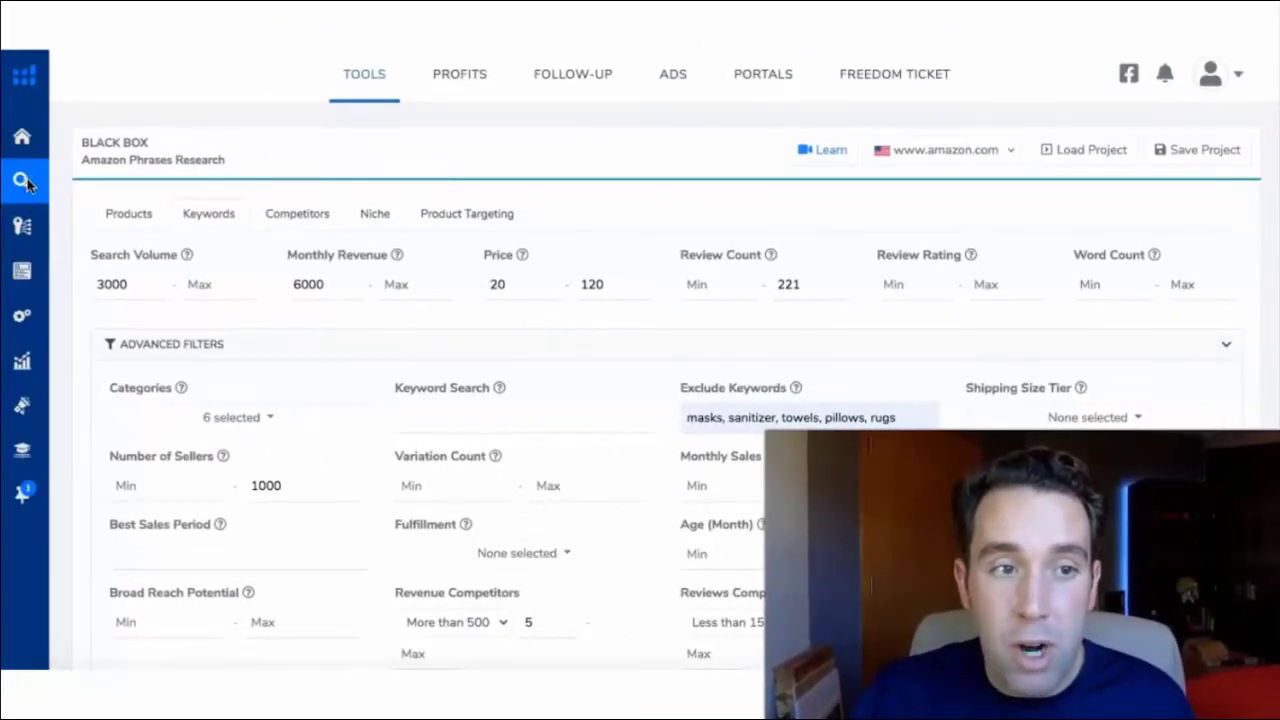
pyautogui.moveTo(27, 186)
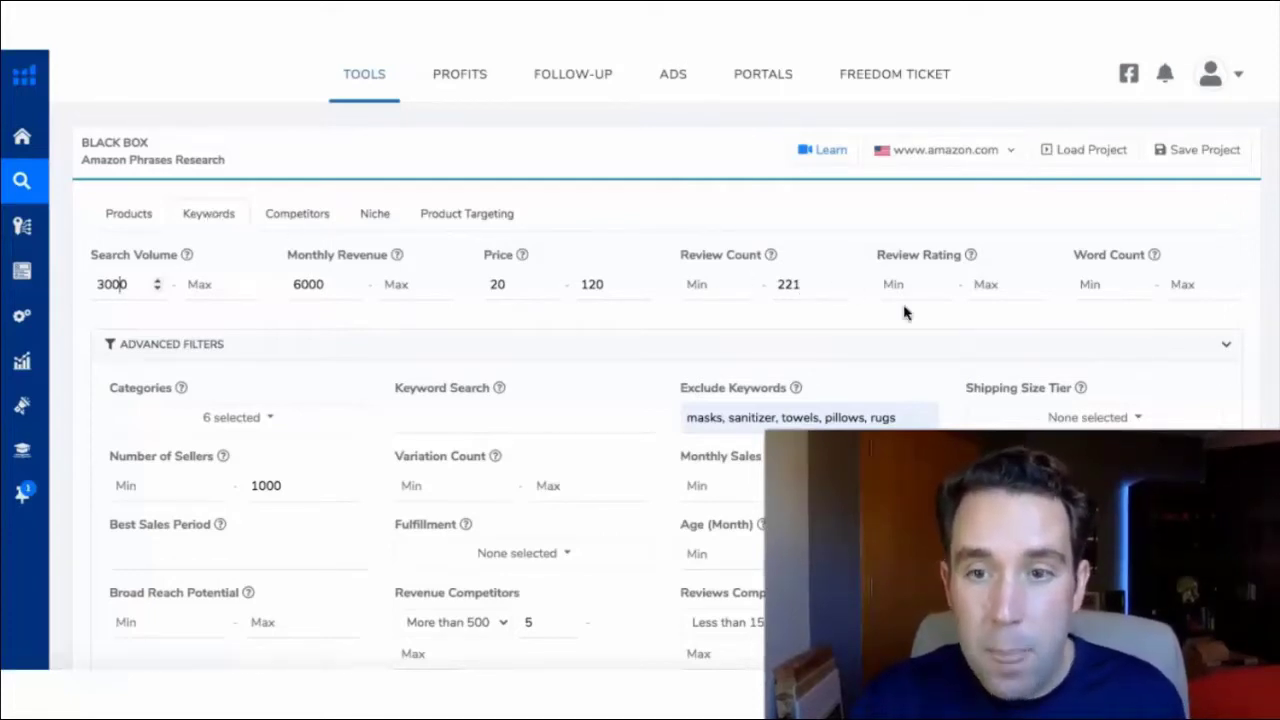
pyautogui.scroll(-2, 274, 413)
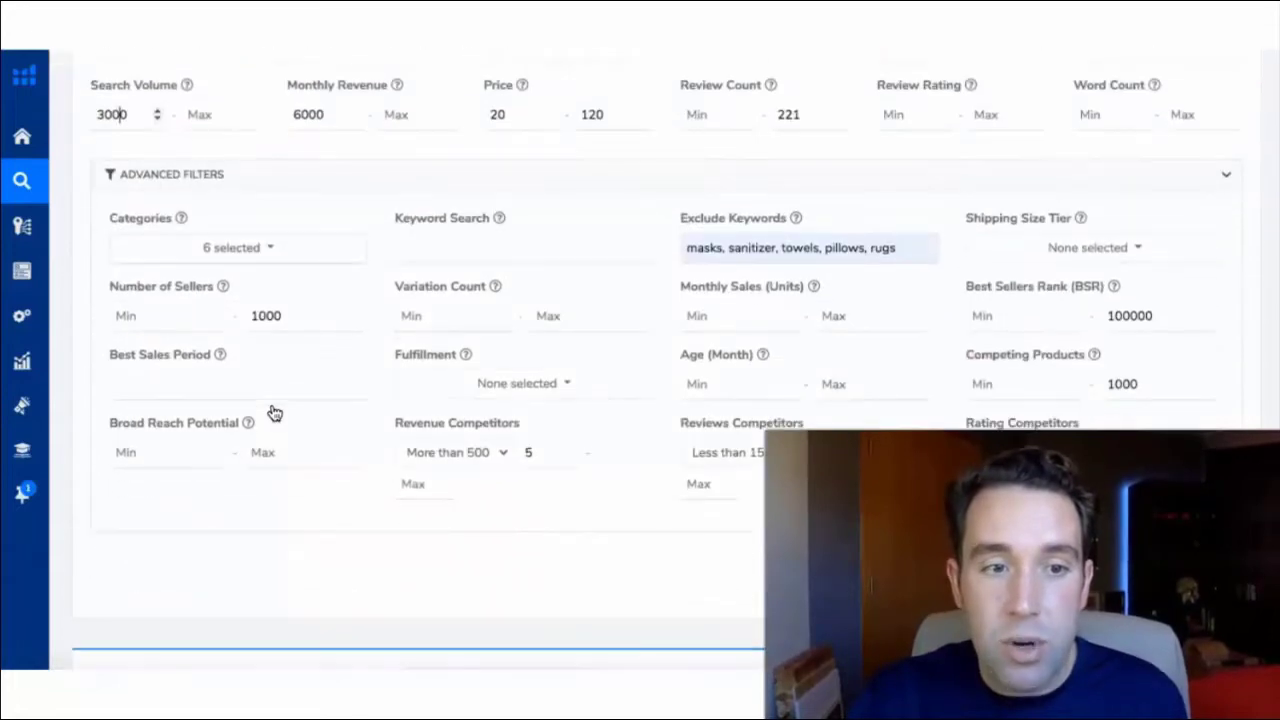
pyautogui.click(257, 237)
pyautogui.scroll(10, 290, 350)
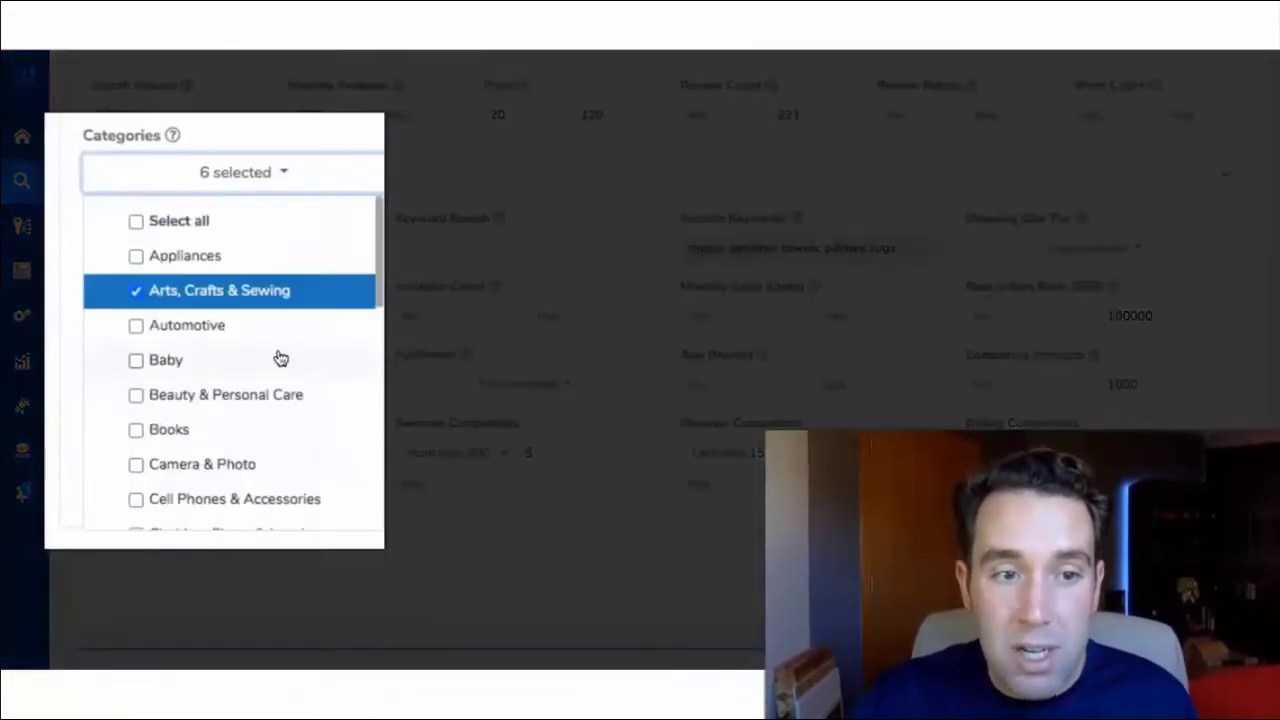
pyautogui.scroll(-1, 201, 309)
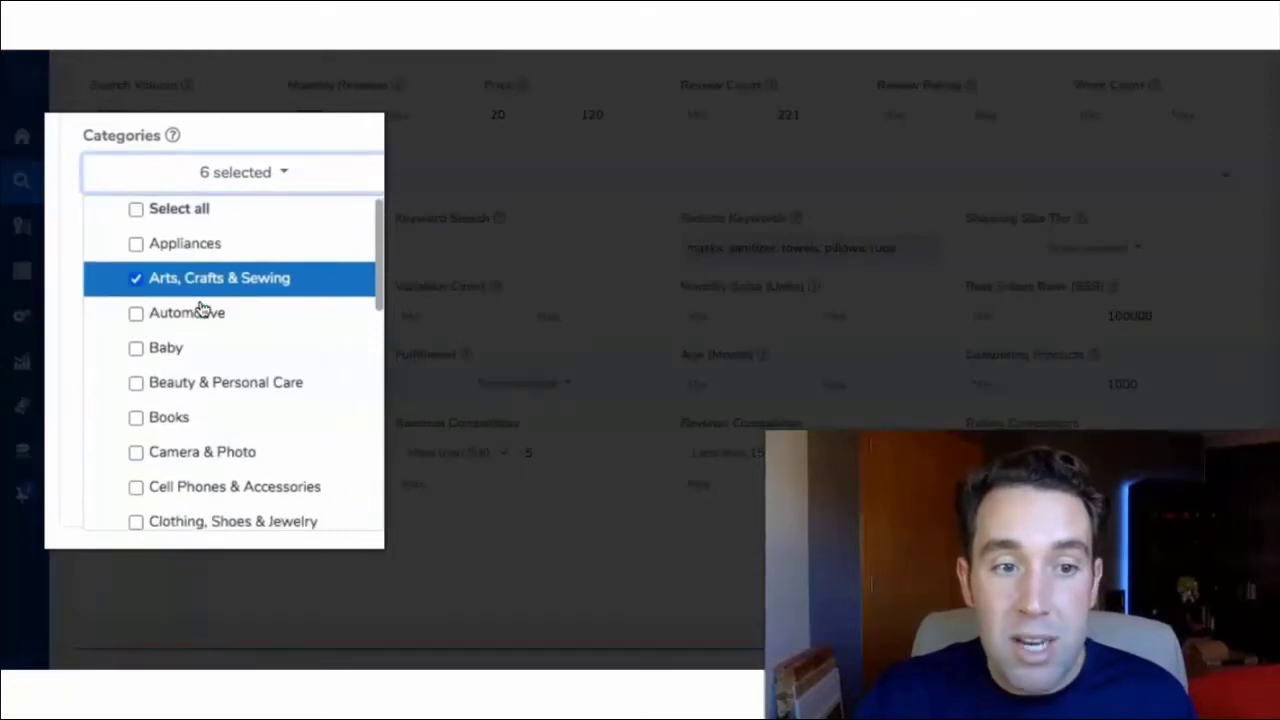
pyautogui.scroll(-5, 201, 309)
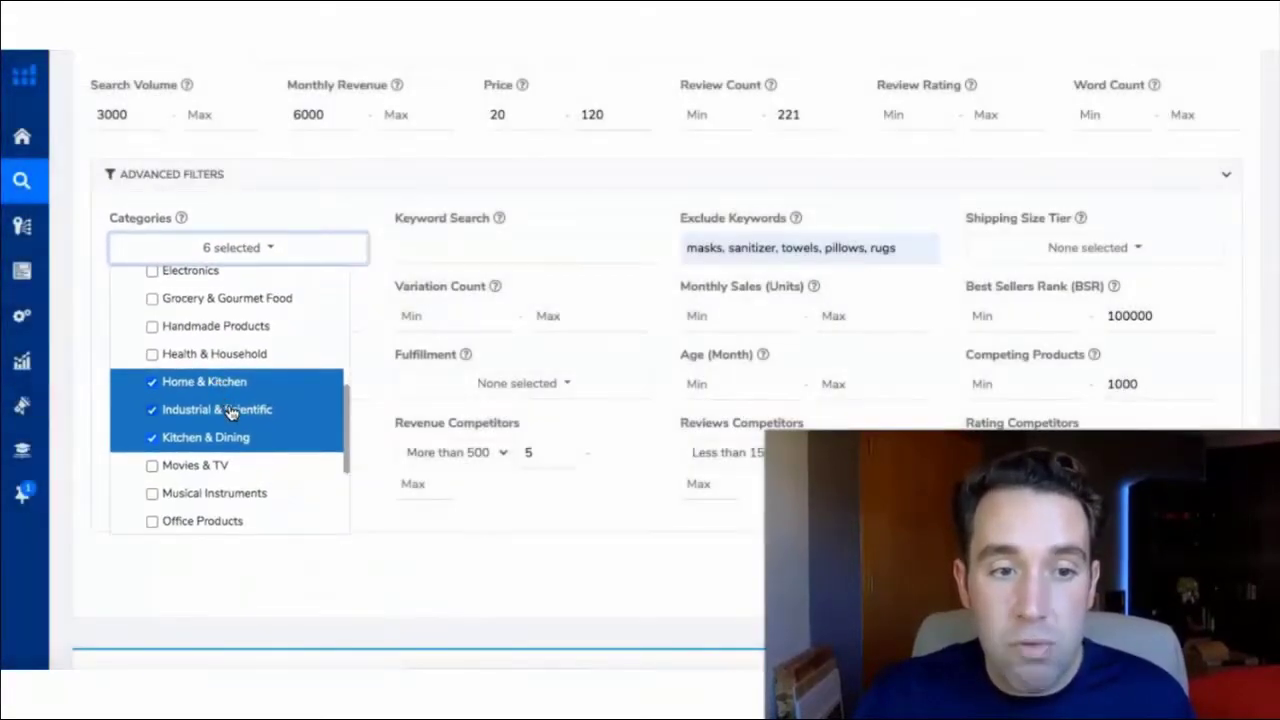
pyautogui.scroll(-4, 229, 412)
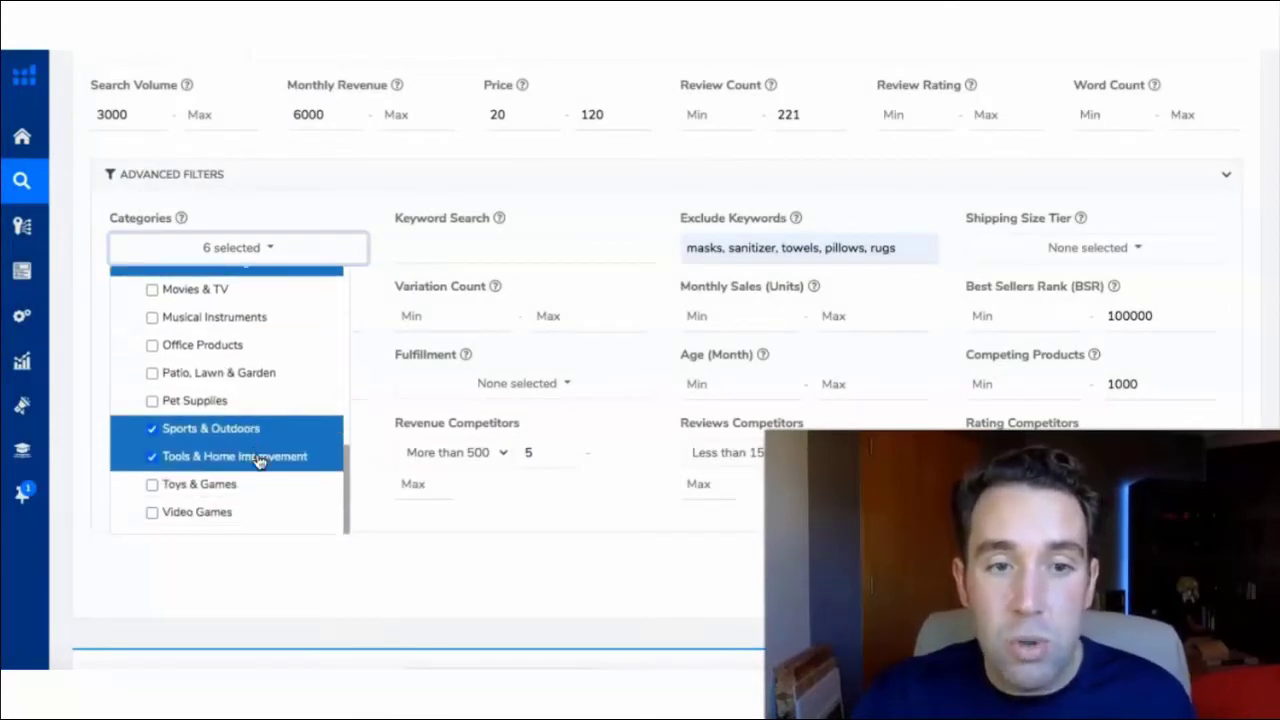
pyautogui.click(666, 213)
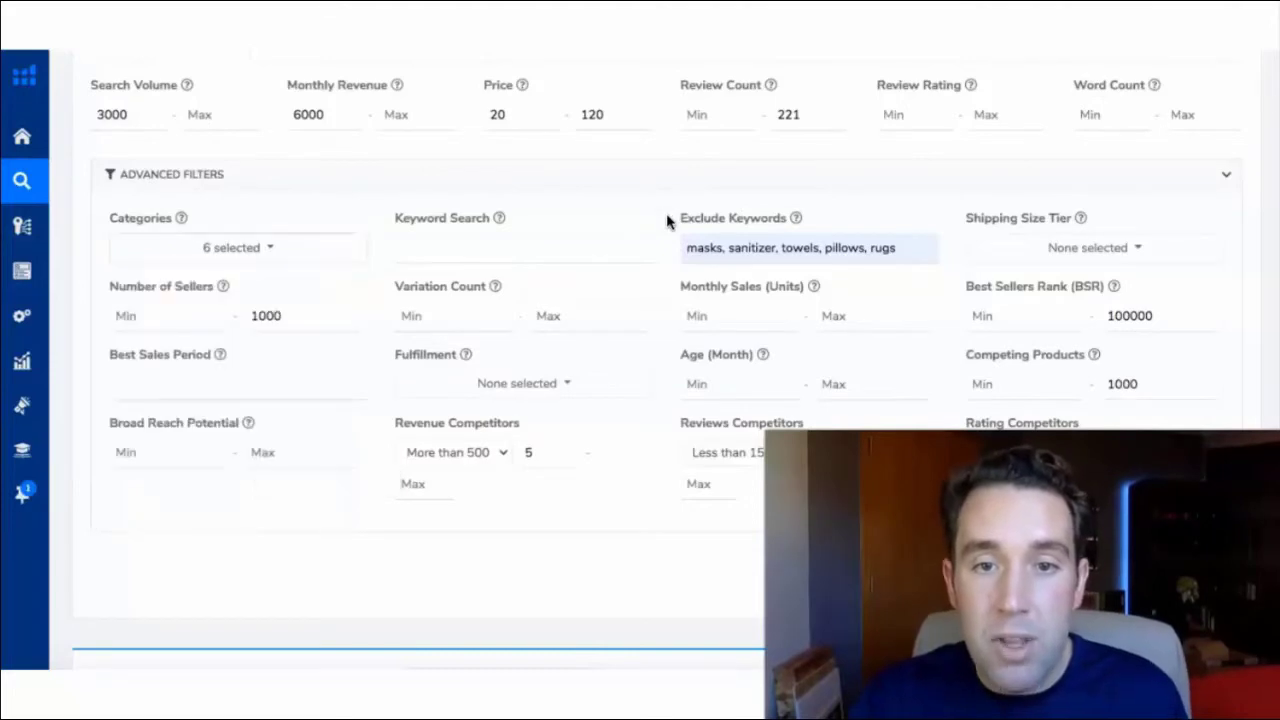
# Add halloween to the excluded keywords and set the minimum monthly sales to 300 units.
pyautogui.moveTo(792, 220)
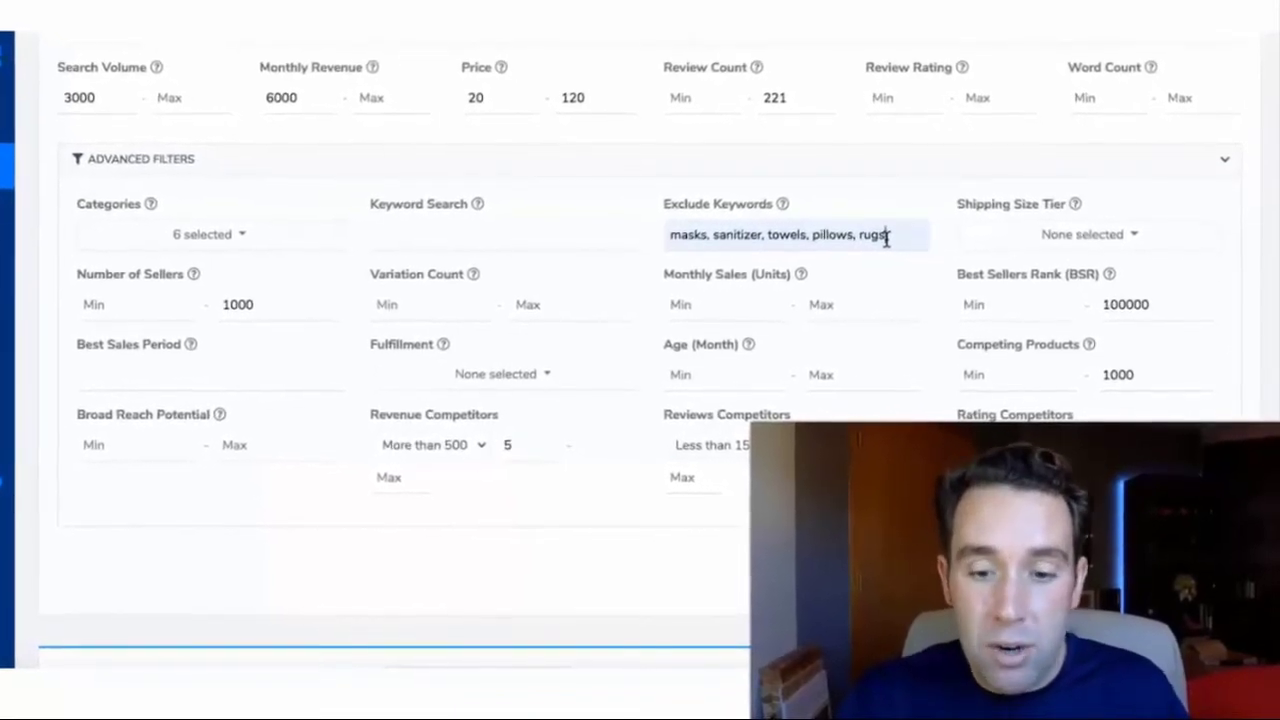
pyautogui.click(890, 240)
pyautogui.write(', halloween')
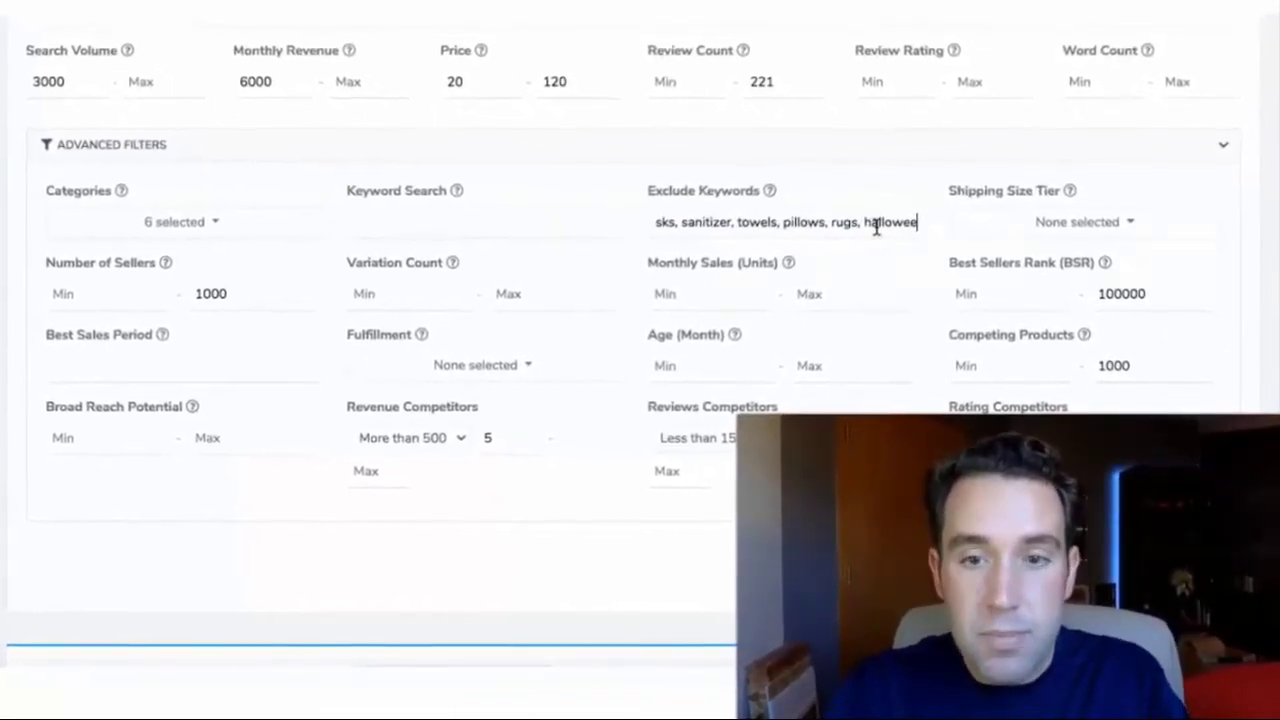
pyautogui.click(590, 268)
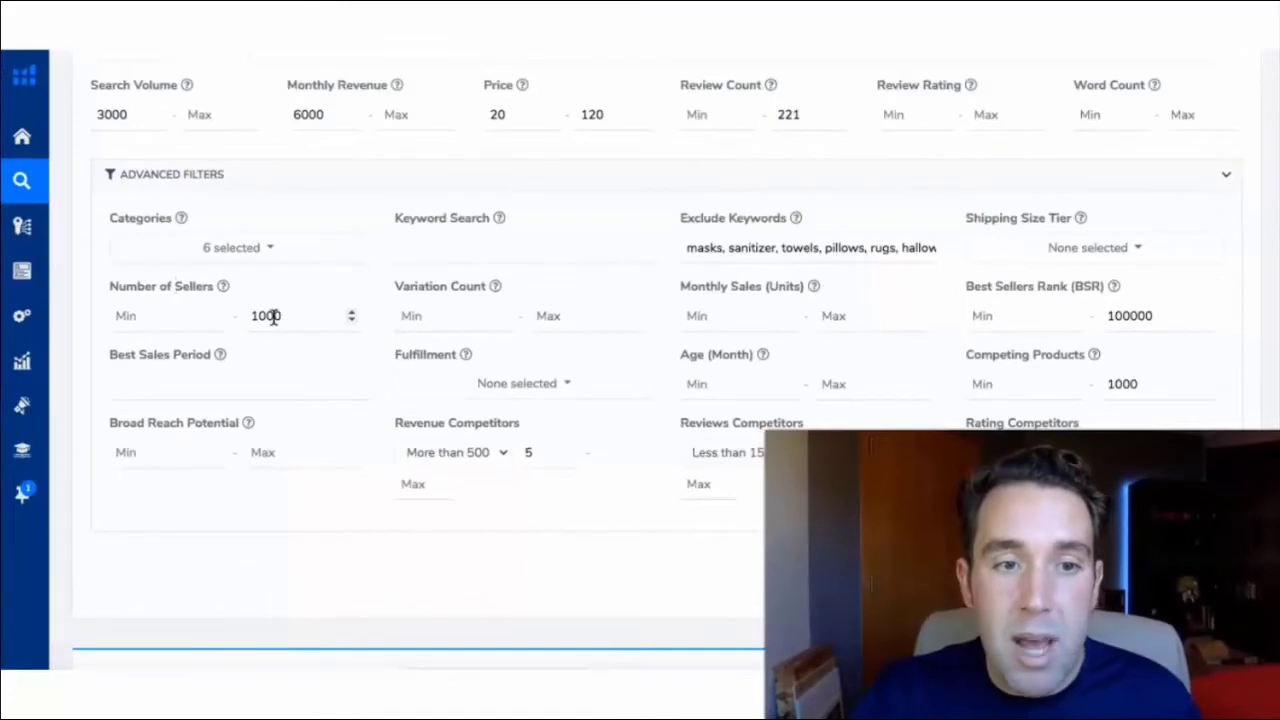
pyautogui.doubleClick(273, 316)
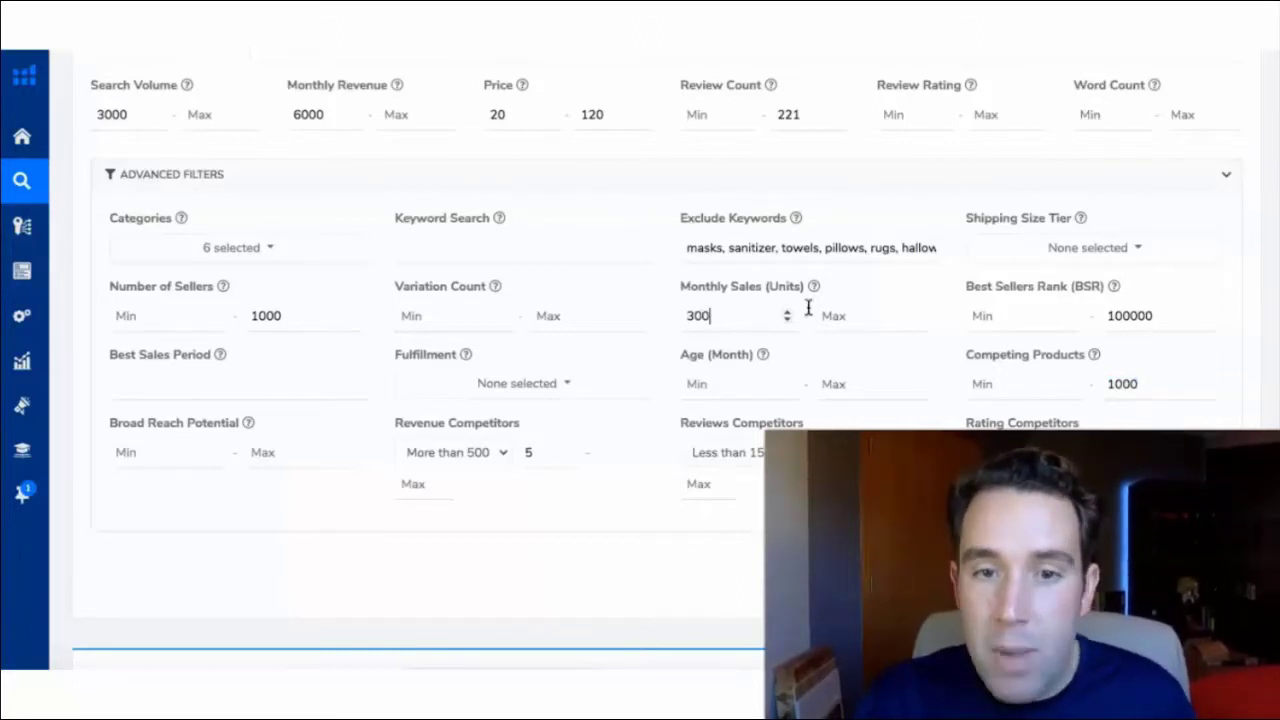
# Choose More than 5000 for the revenue competitors filter and Less than 150 for the reviews competitors filter.
pyautogui.scroll(-1, 590, 565)
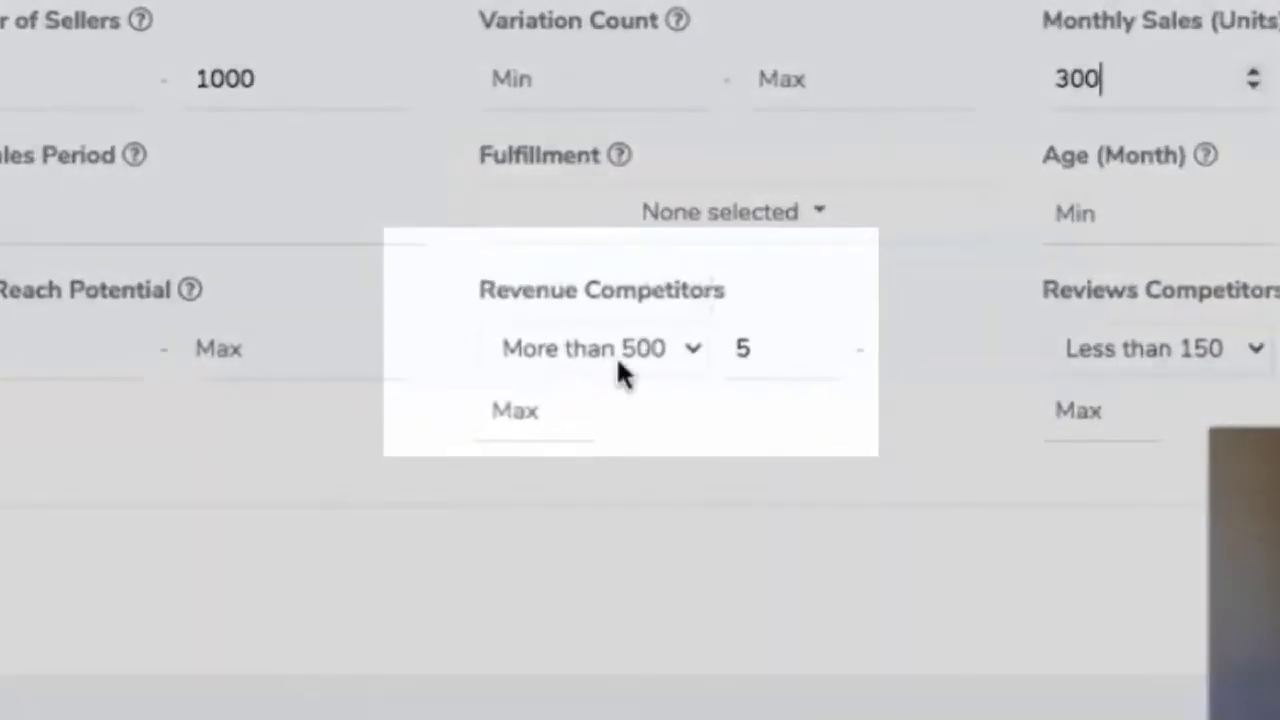
pyautogui.click(465, 390)
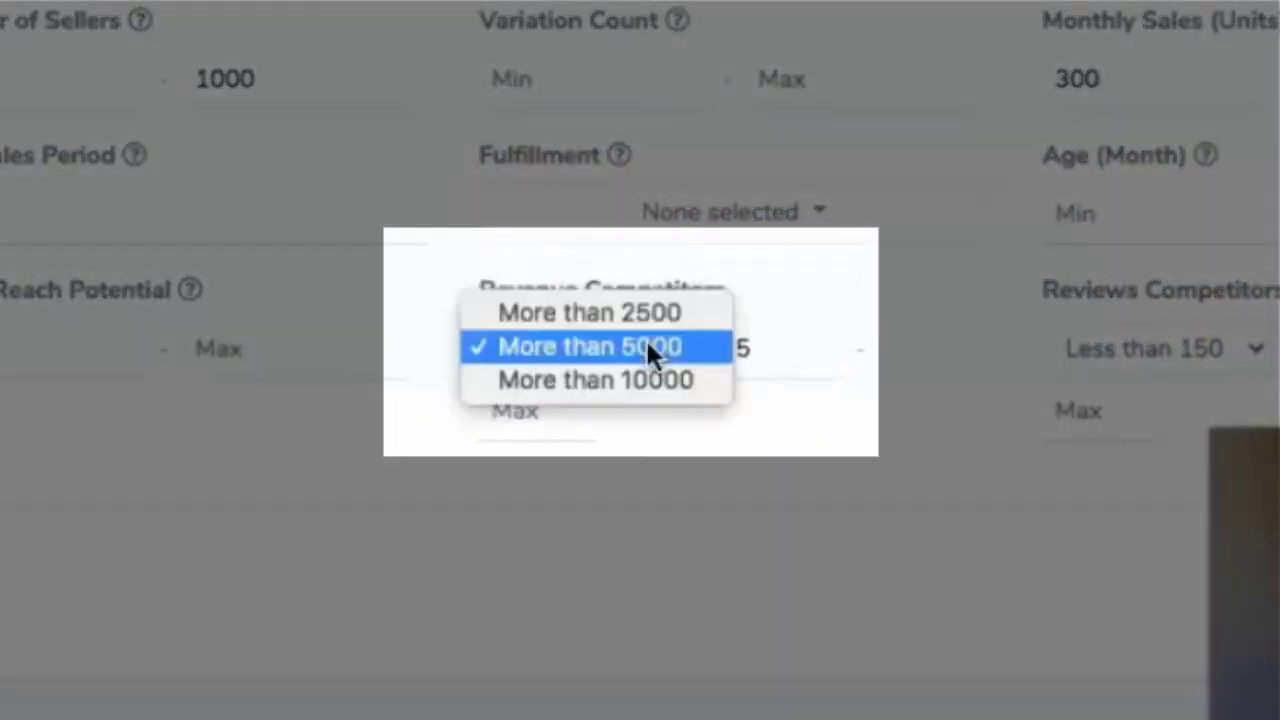
pyautogui.click(648, 348)
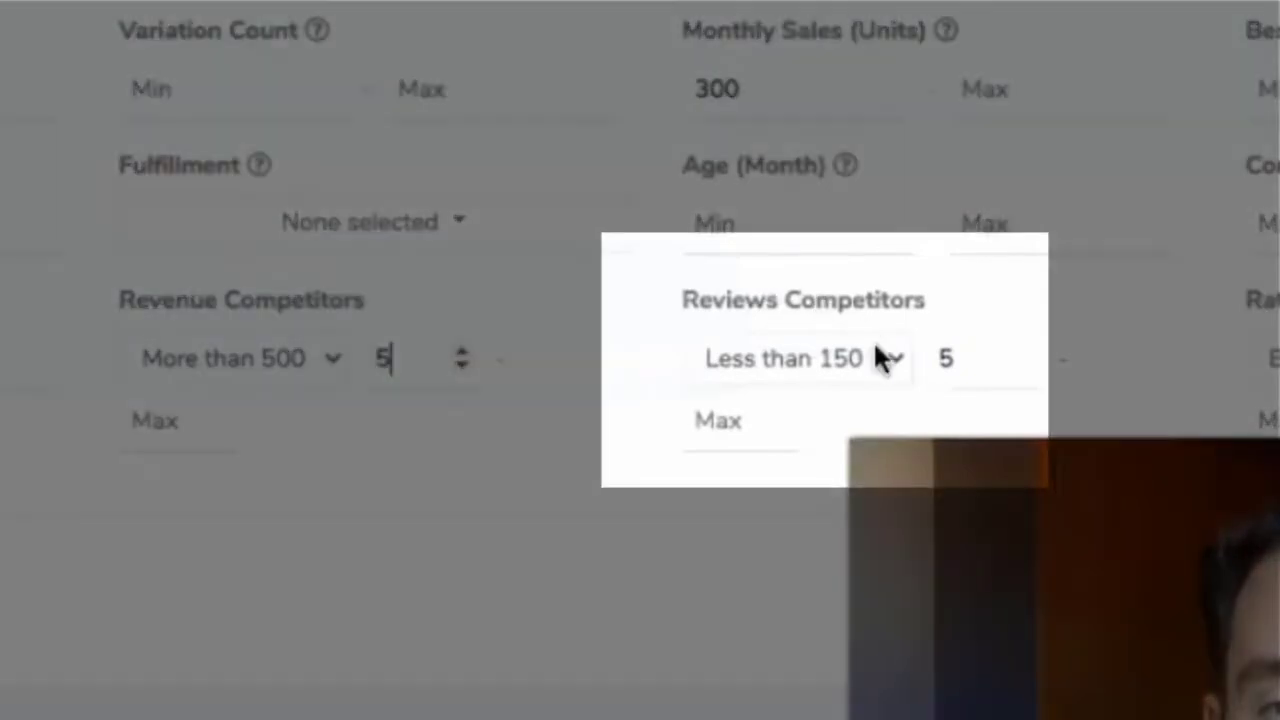
pyautogui.click(880, 358)
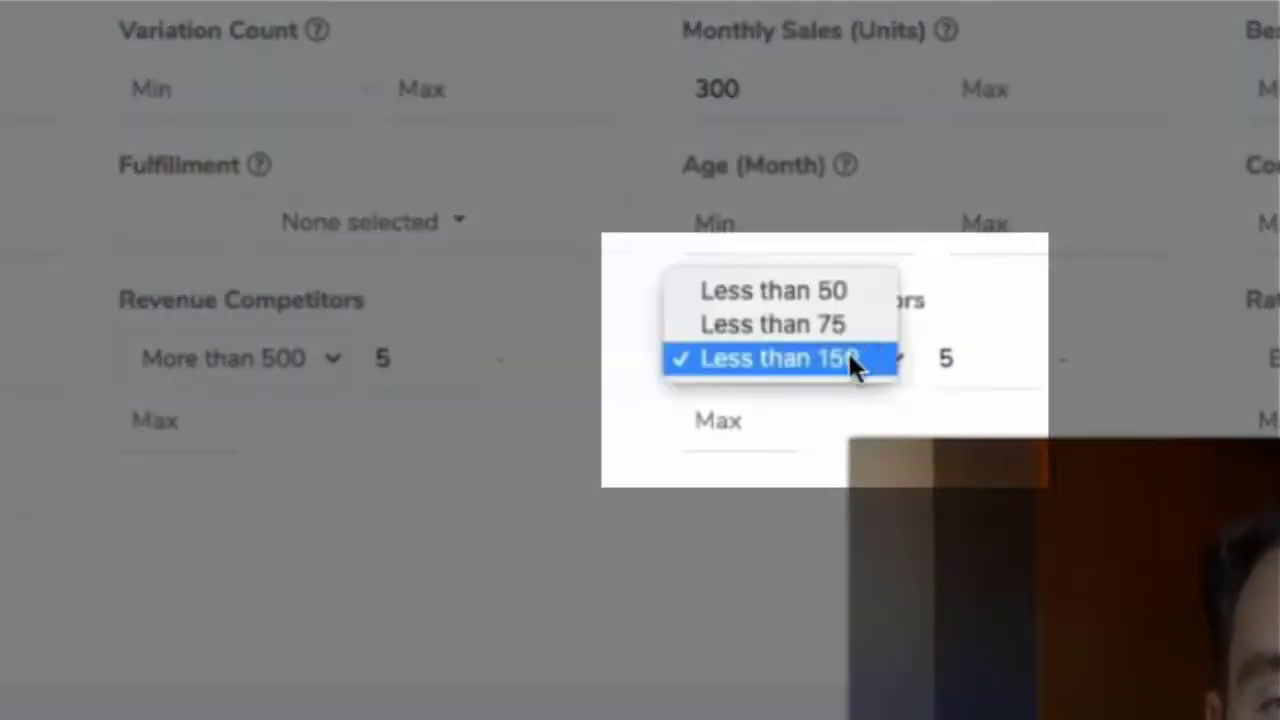
pyautogui.click(855, 357)
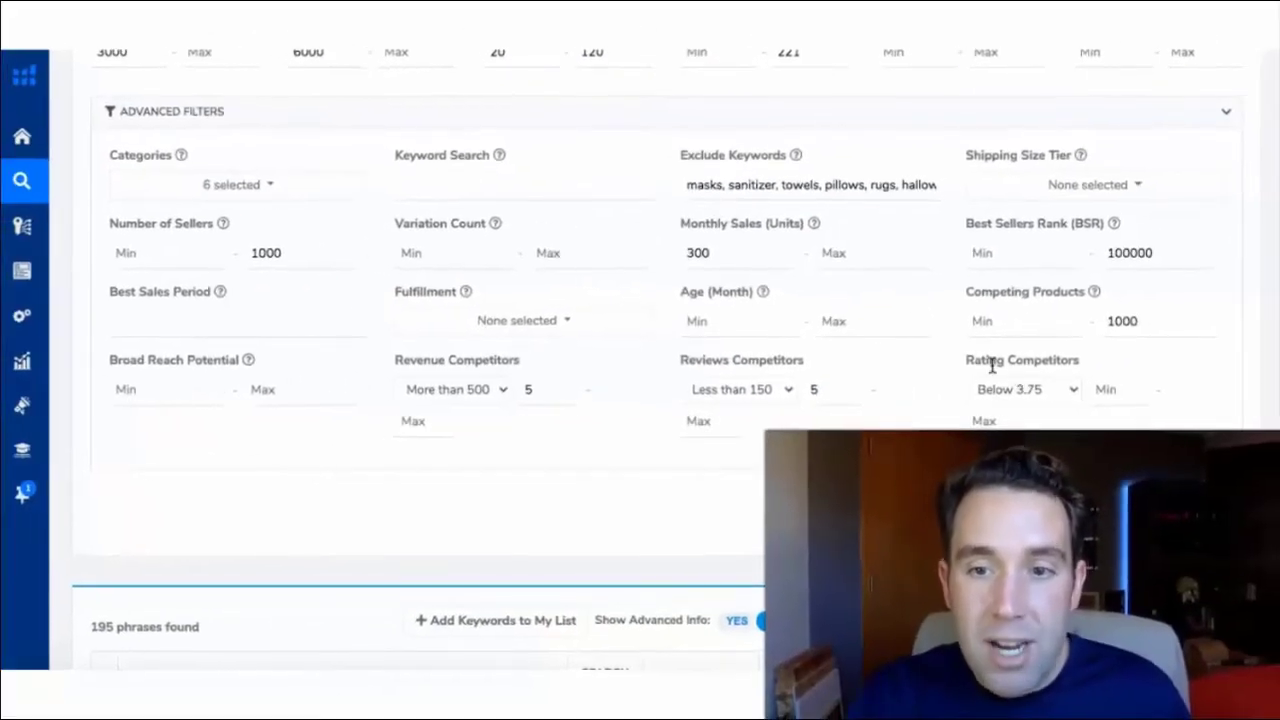
# Set the rating competitors filter to Below 4.25 with a minimum of 2 and run the search.
pyautogui.click(1062, 390)
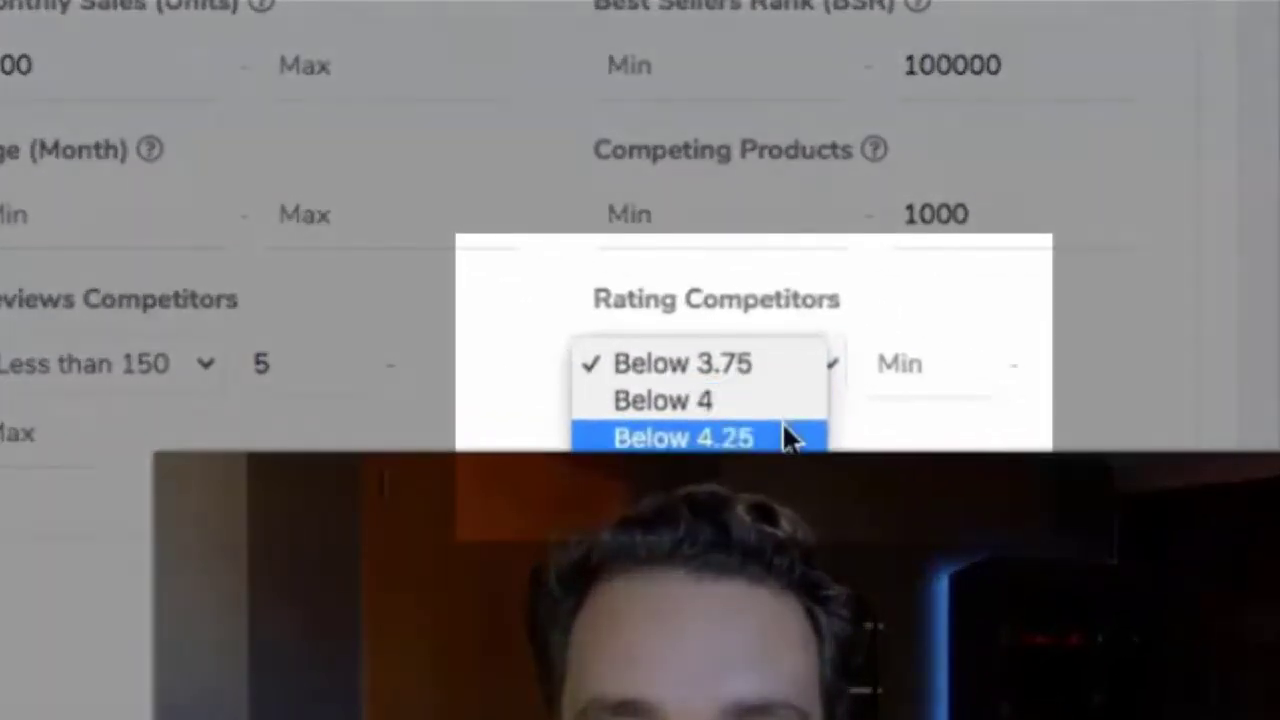
pyautogui.click(808, 437)
pyautogui.click(903, 375)
pyautogui.write('2')
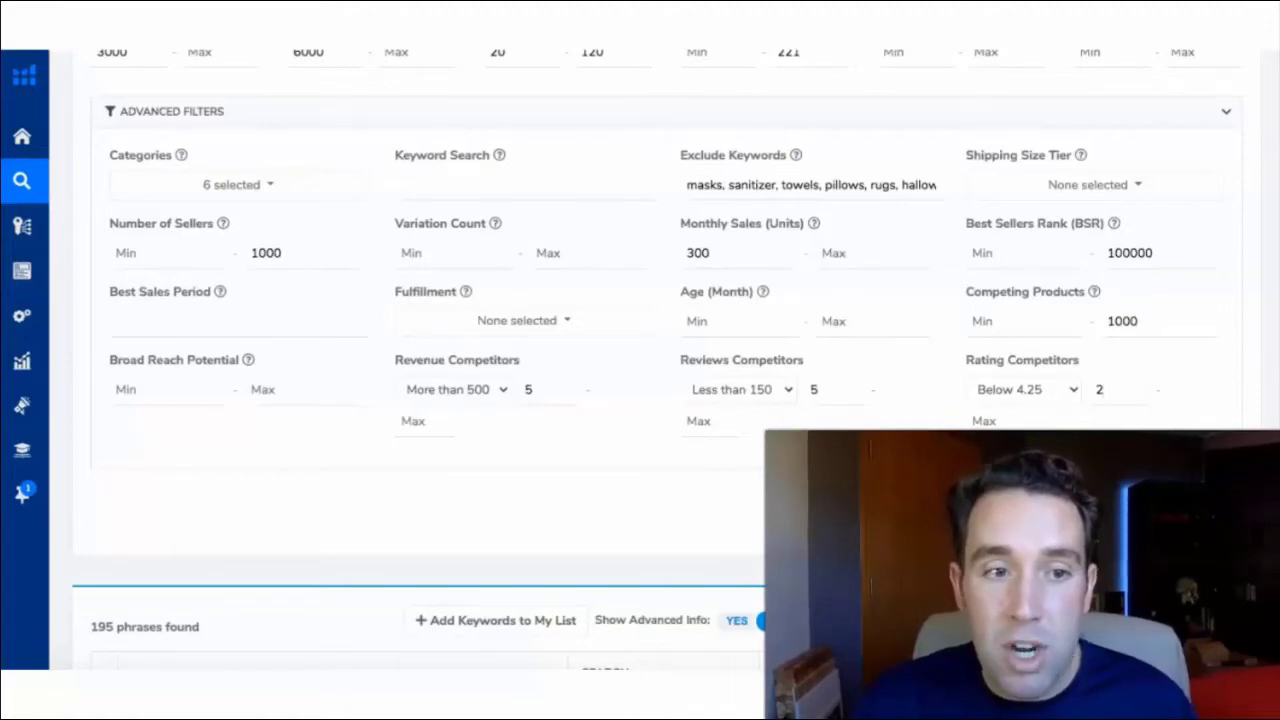
pyautogui.scroll(-3, 652, 359)
pyautogui.click(1196, 362)
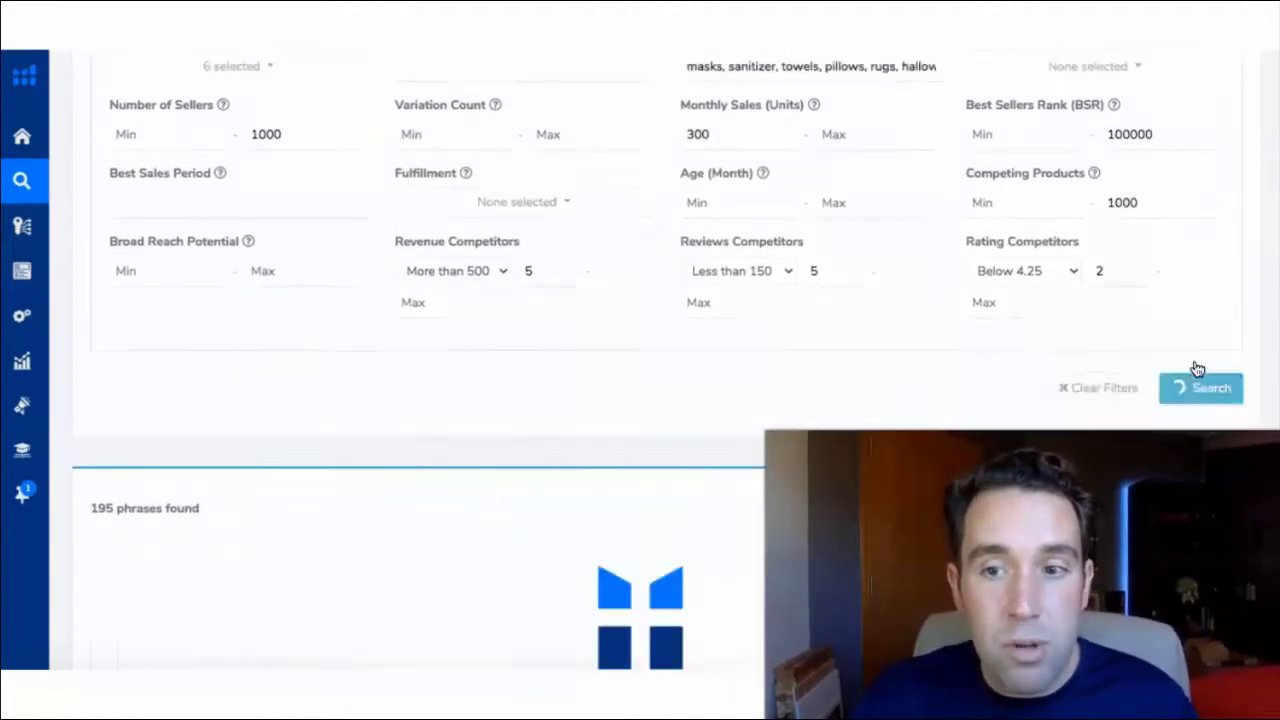
# Examine the first phrases in the search results, comparing price, monthly sales, revenue and reviews of enail and girl advent calendar 2020.
pyautogui.scroll(-9, 748, 578)
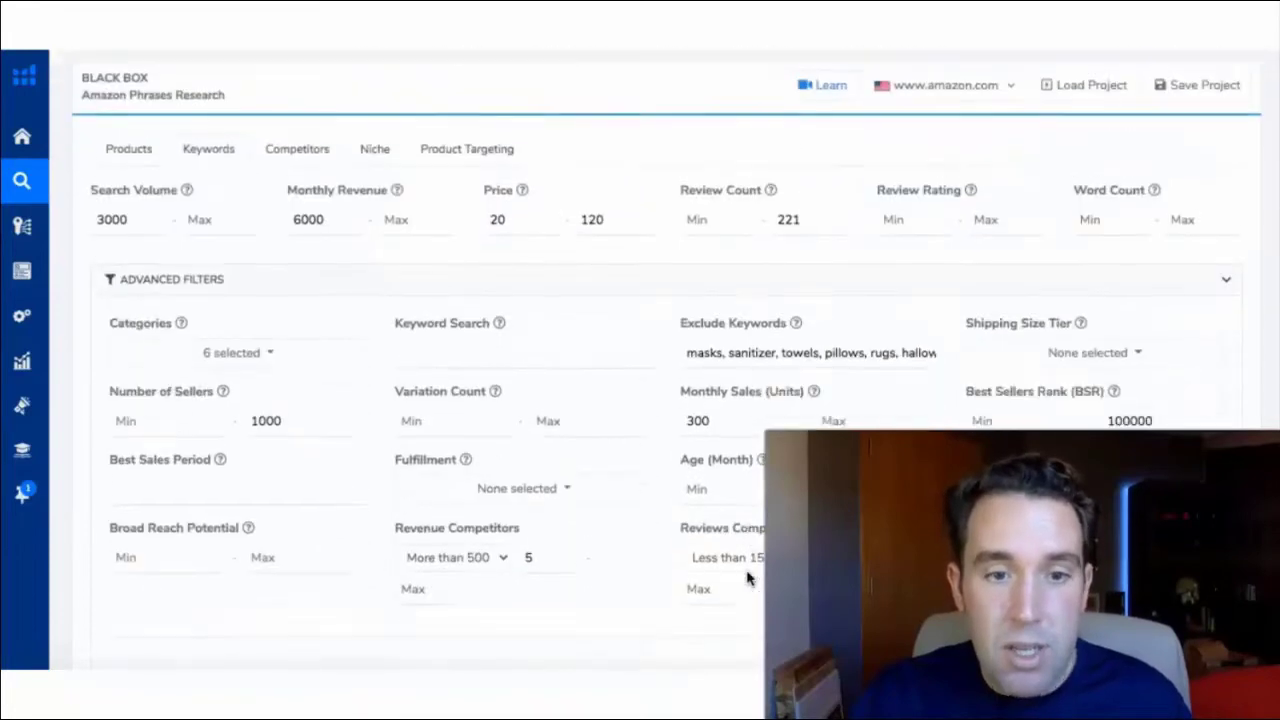
pyautogui.scroll(1, 748, 578)
pyautogui.scroll(-4, 743, 214)
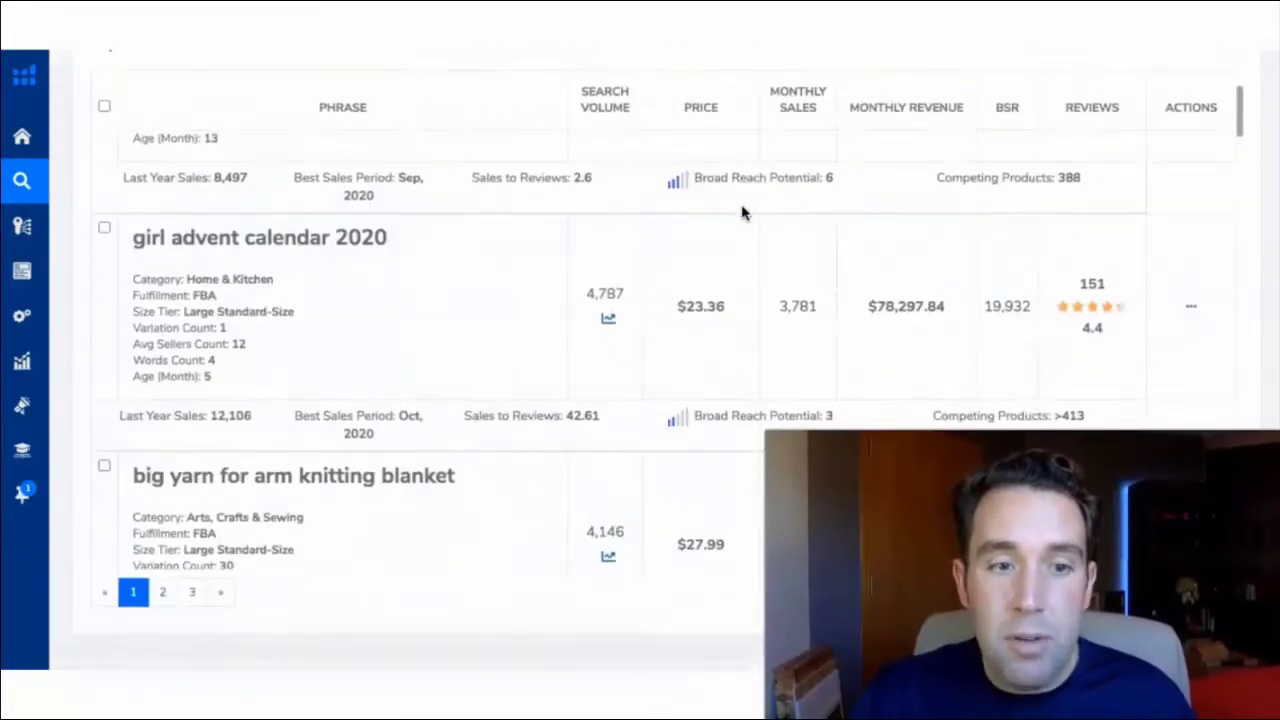
pyautogui.scroll(2, 580, 447)
pyautogui.scroll(-1, 580, 447)
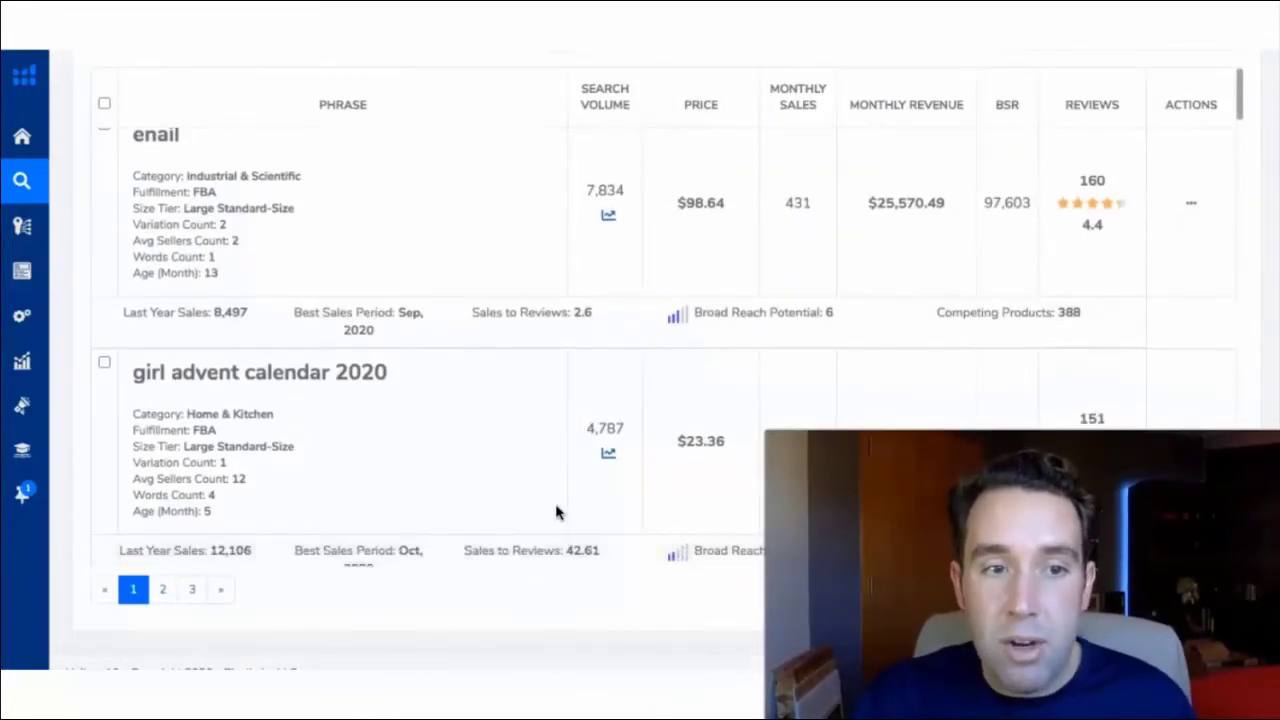
pyautogui.moveTo(135, 371); pyautogui.dragTo(300, 373)
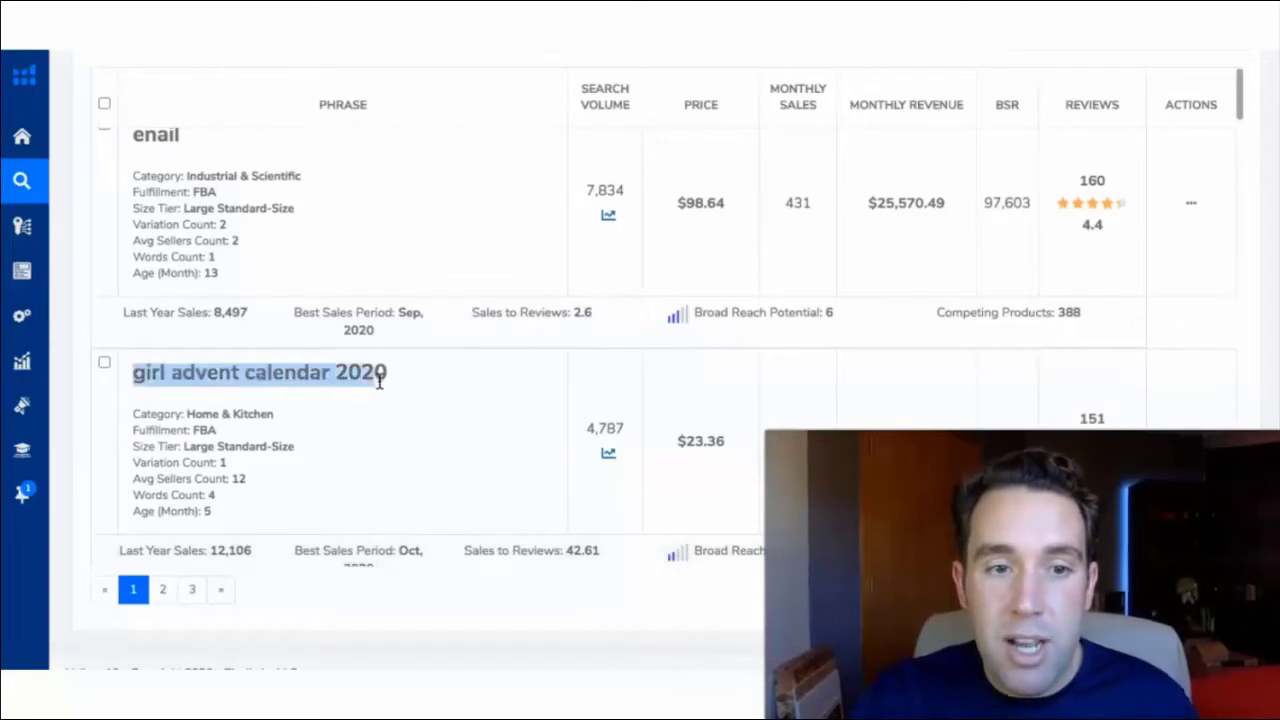
pyautogui.click(417, 377)
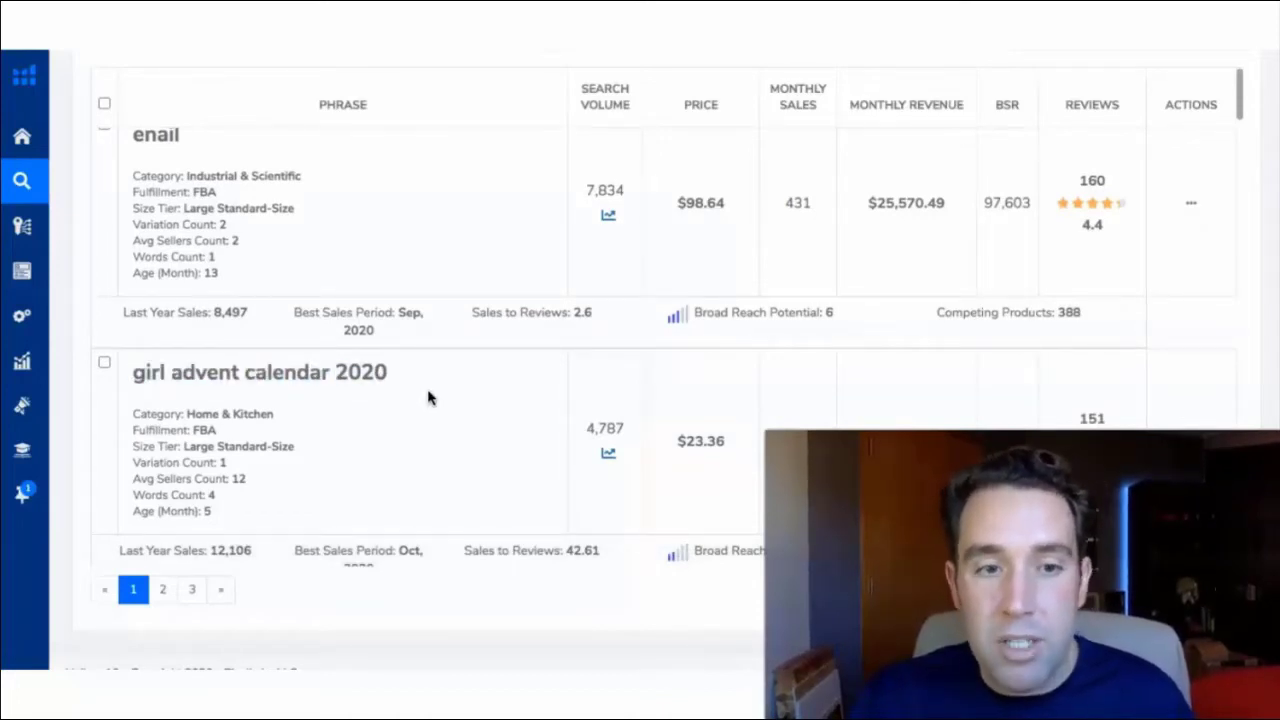
pyautogui.scroll(-3, 428, 397)
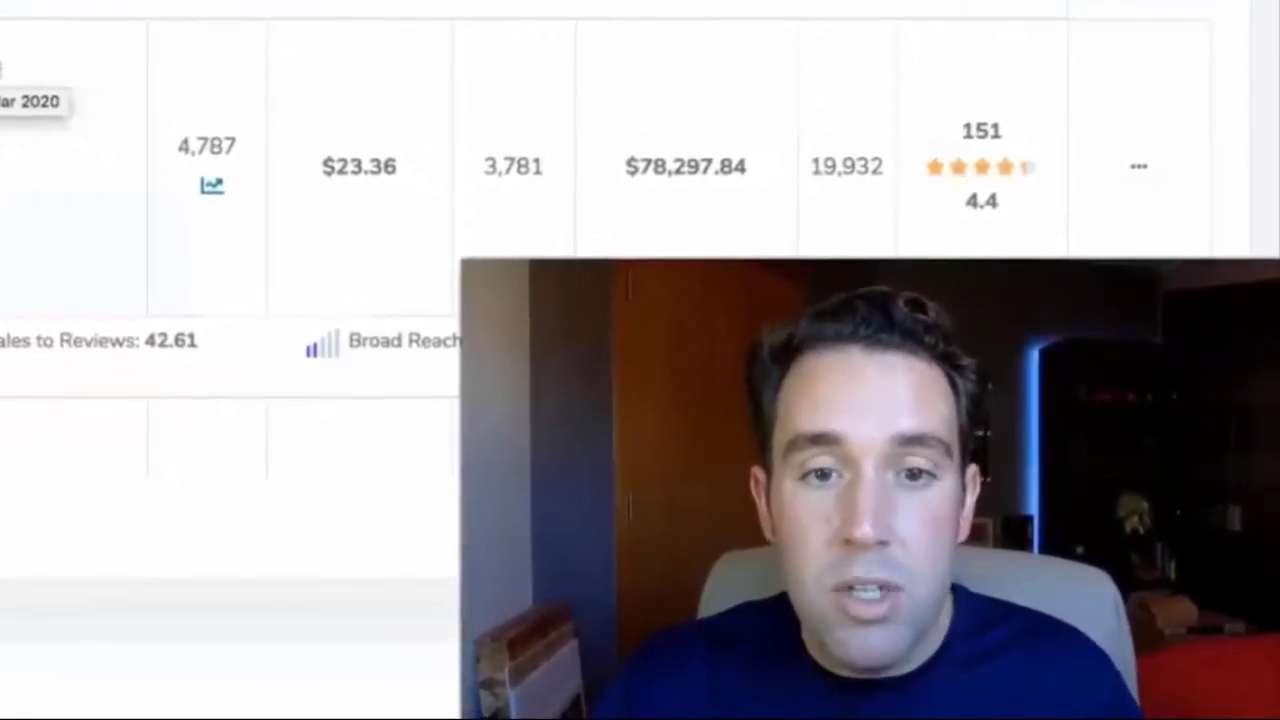
pyautogui.scroll(1, 117, 48)
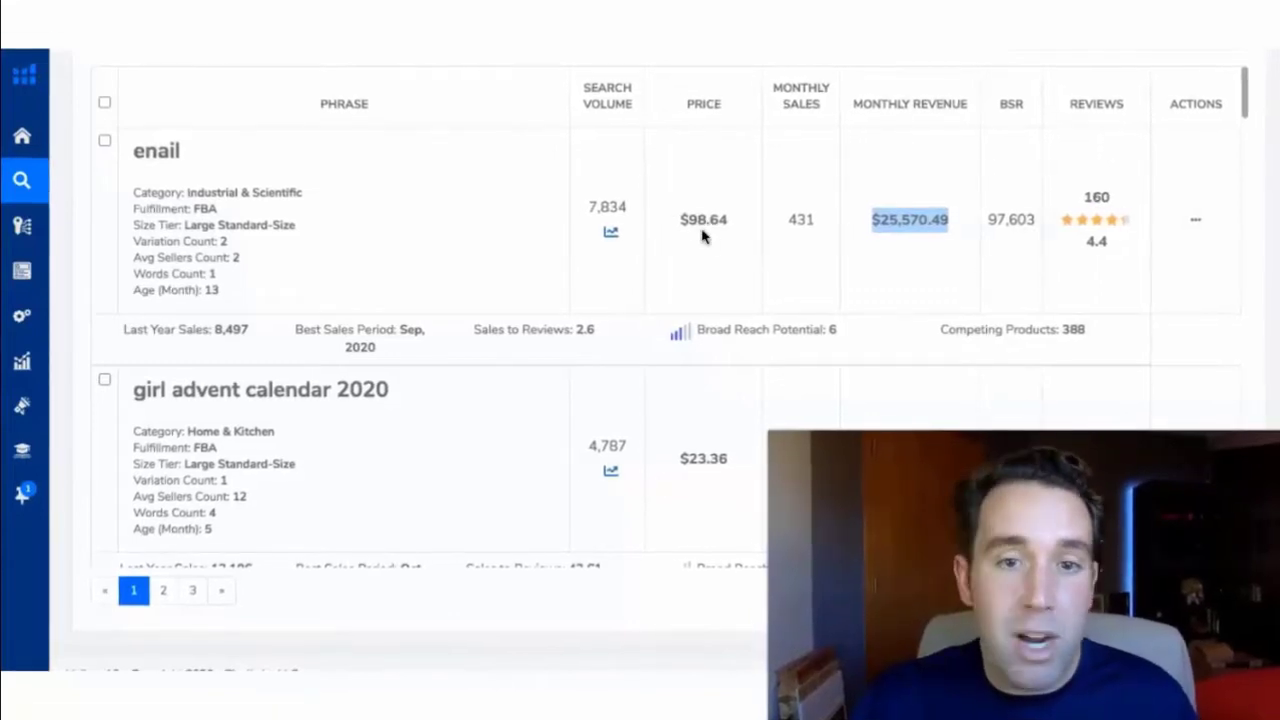
# Review the phrases from big yarn for arm knitting blanket to holiday projector lights outdoor, comparing search volume, price, monthly sales, revenue and reviews.
pyautogui.scroll(-5, 711, 443)
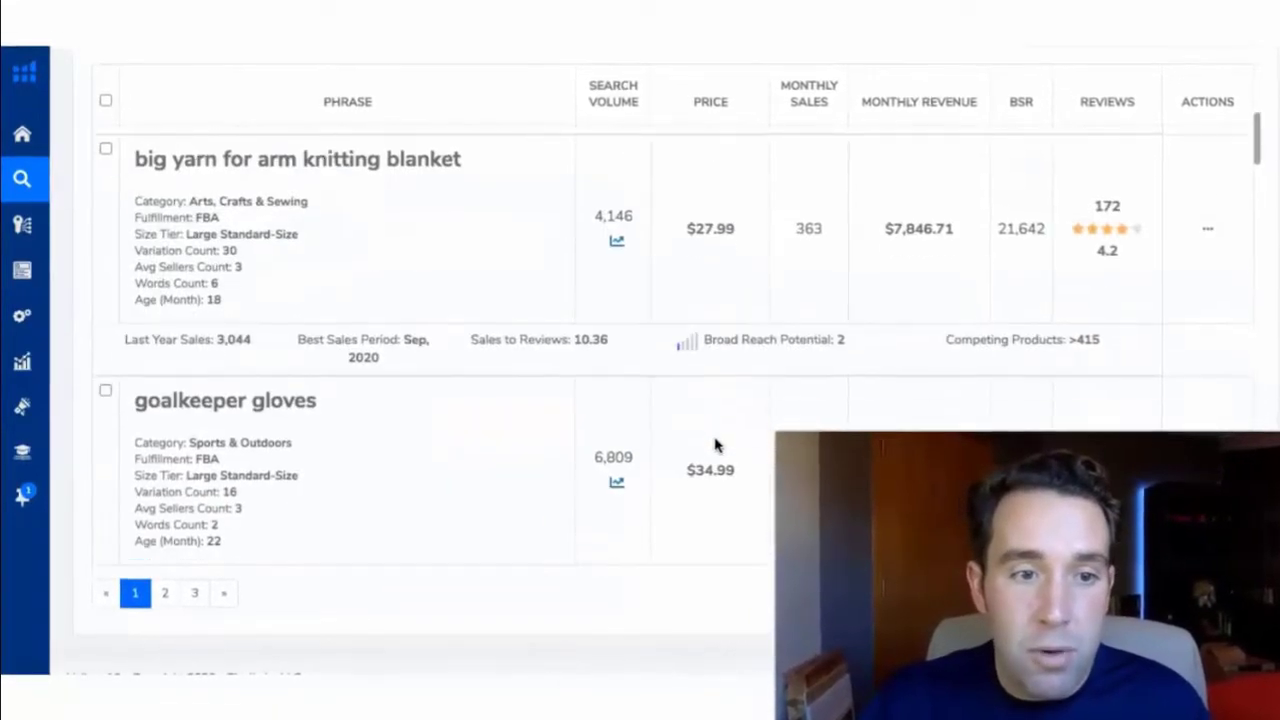
pyautogui.scroll(-2, 714, 444)
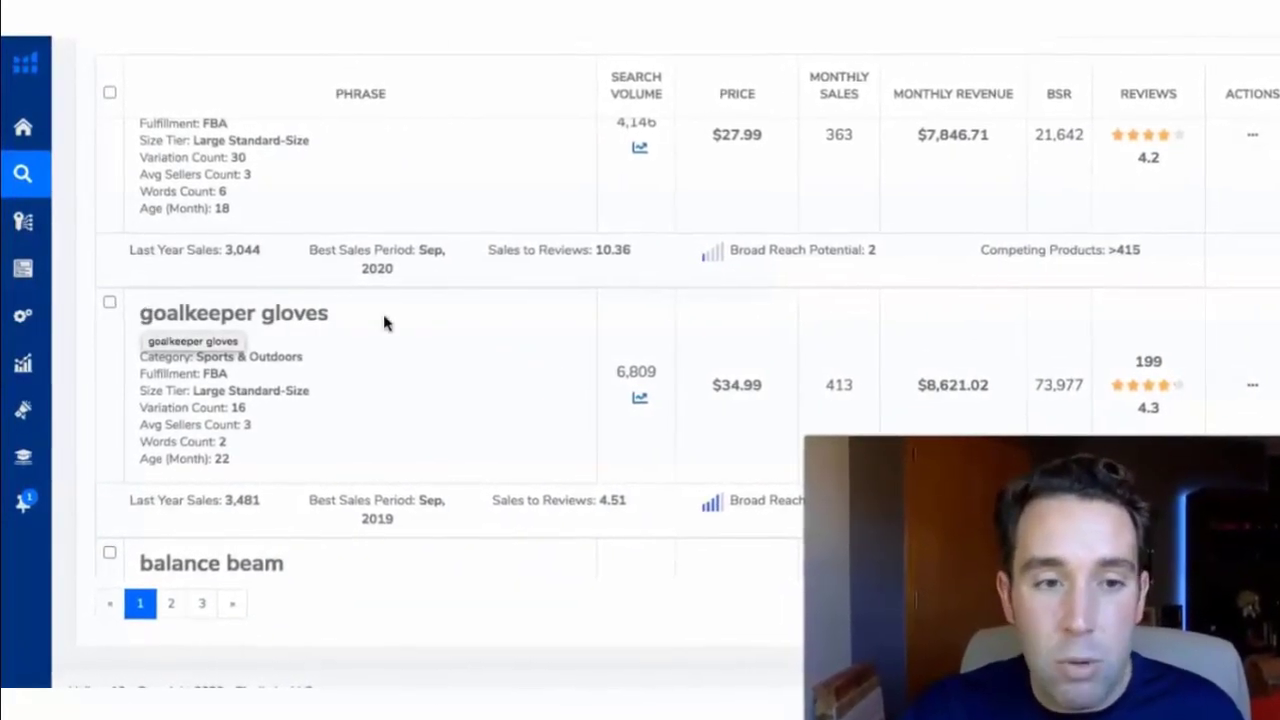
pyautogui.scroll(-5, 486, 344)
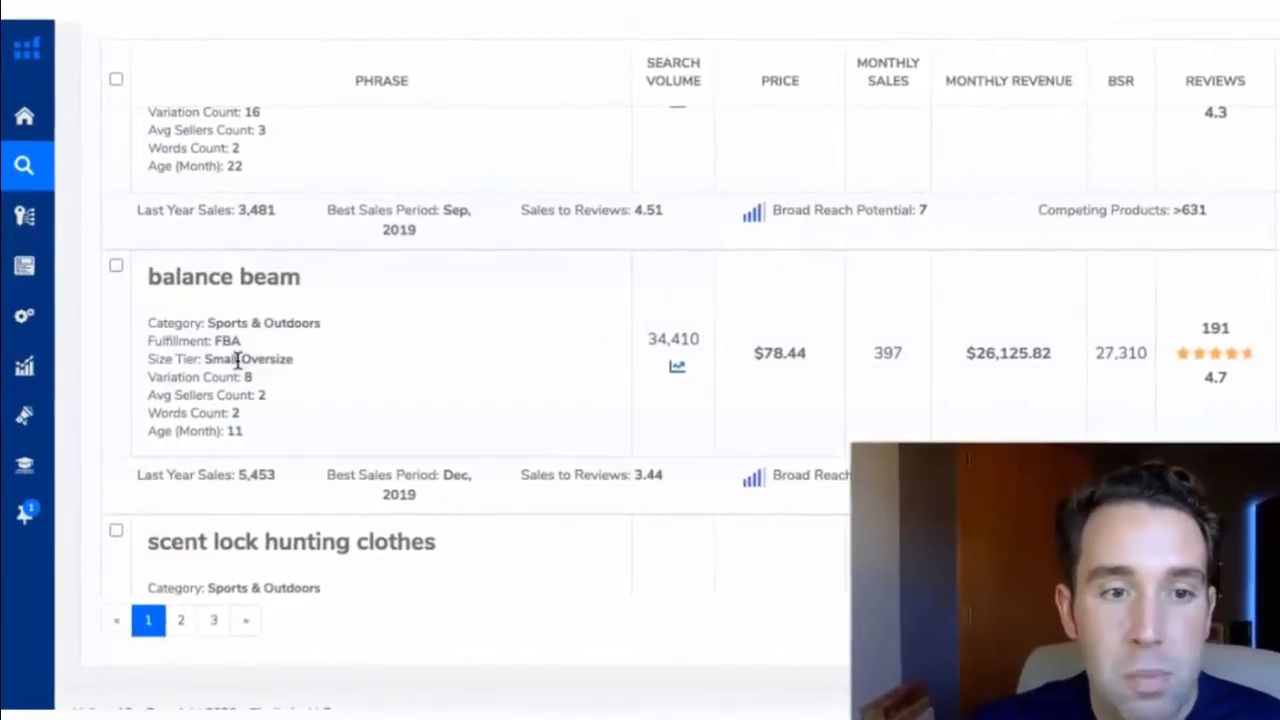
pyautogui.scroll(-1, 284, 355)
pyautogui.scroll(-2, 286, 348)
pyautogui.scroll(-1, 377, 280)
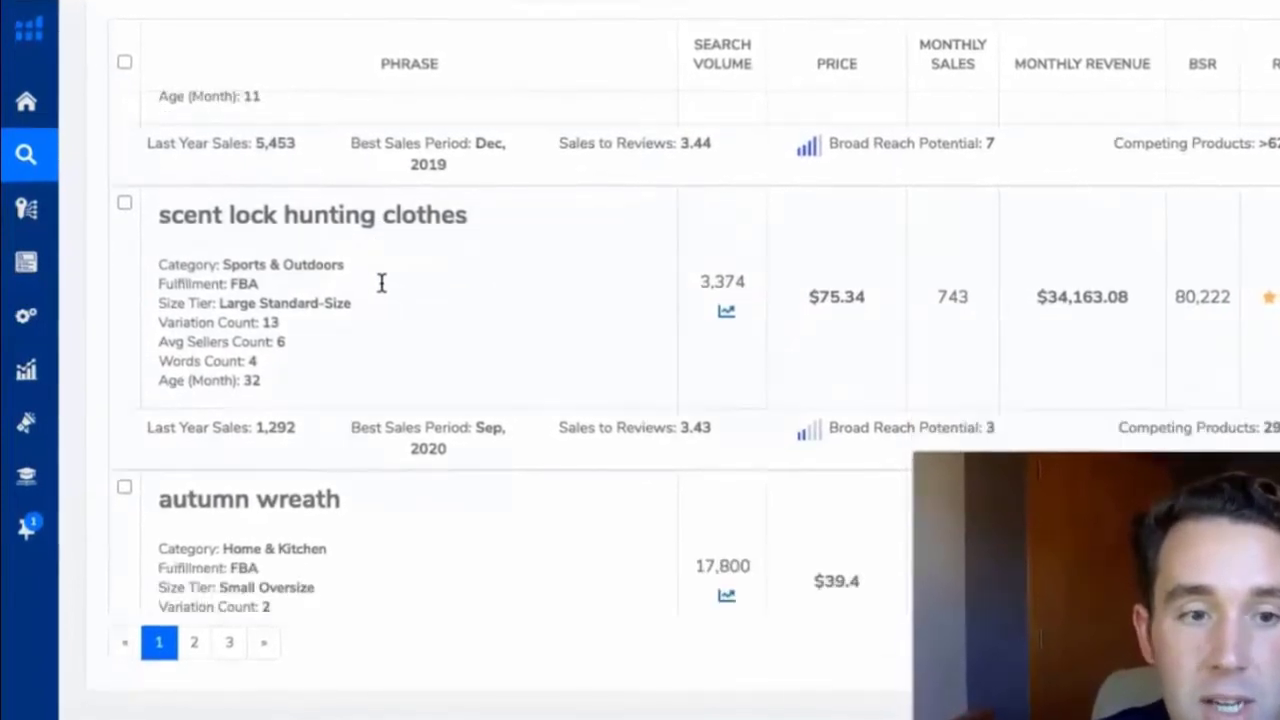
pyautogui.scroll(-3, 381, 283)
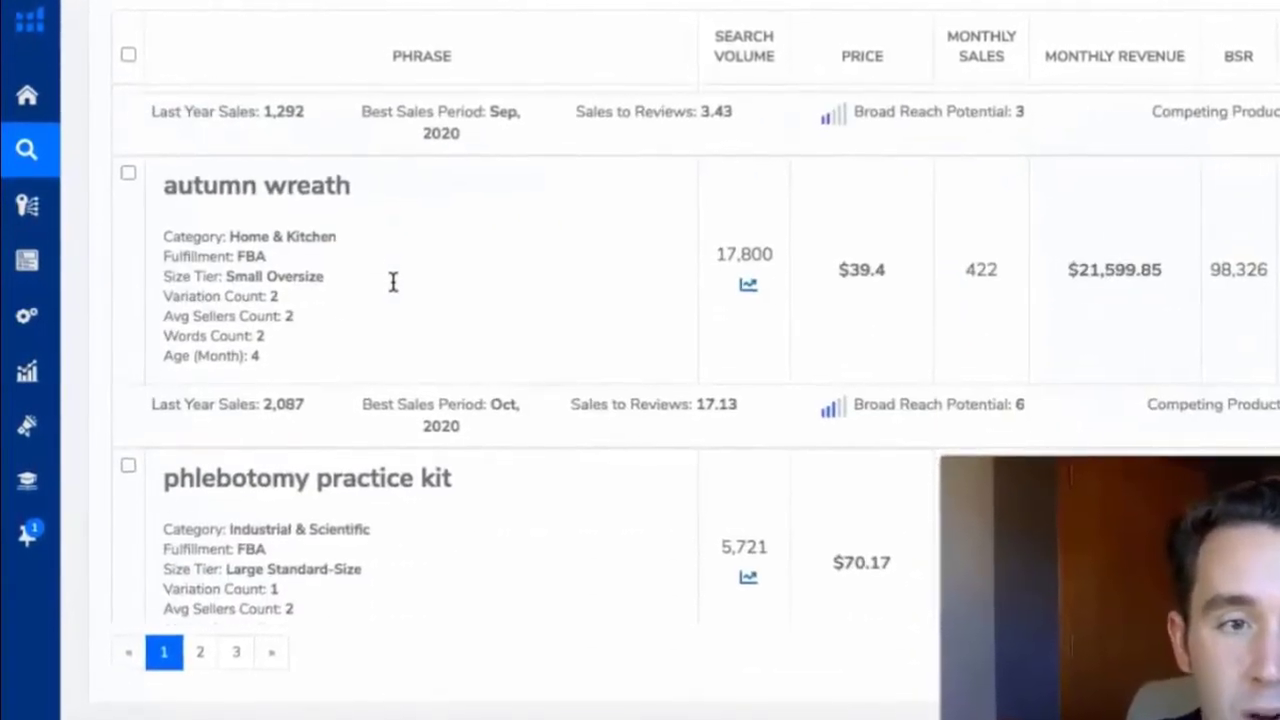
pyautogui.scroll(-2, 257, 140)
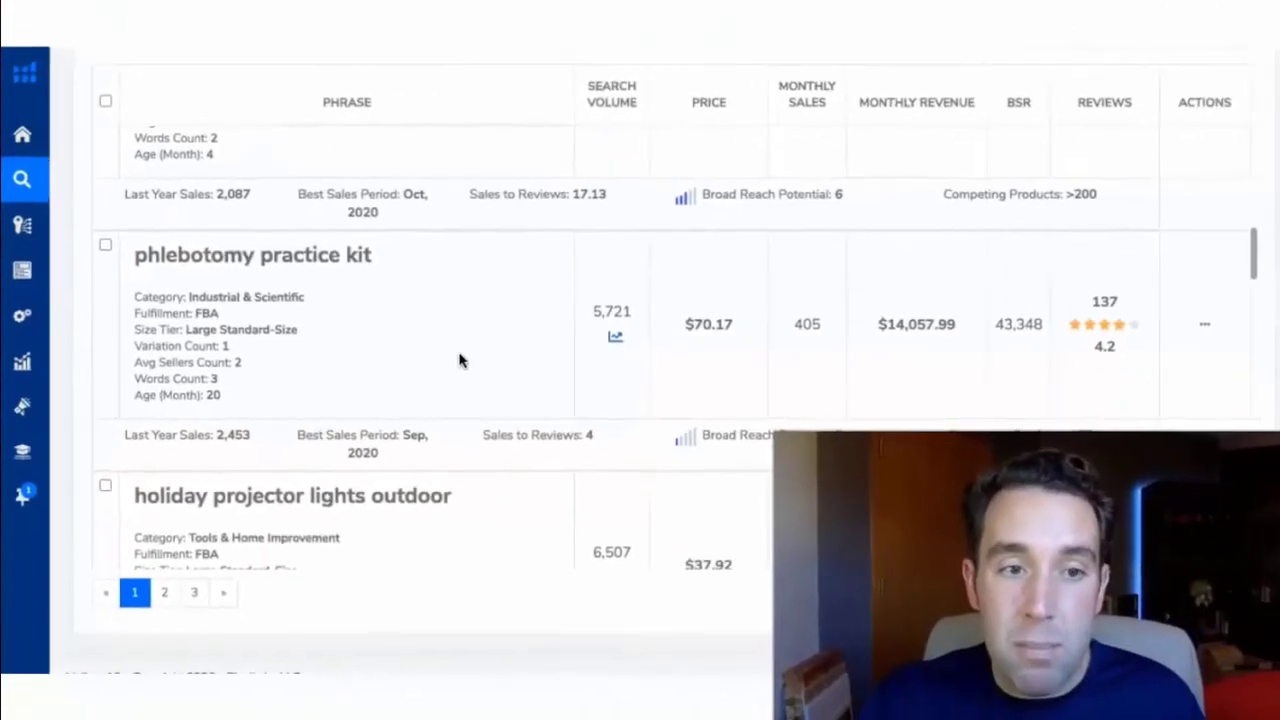
pyautogui.scroll(-2, 580, 398)
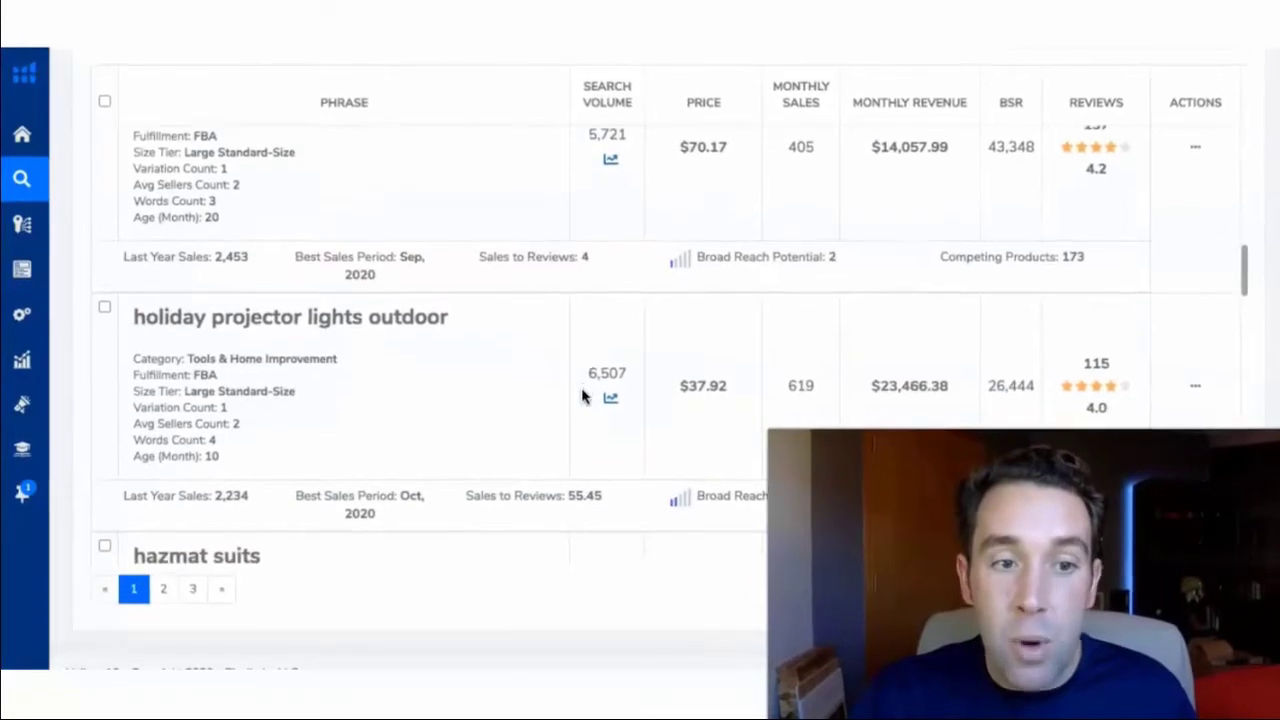
pyautogui.scroll(-1, 585, 396)
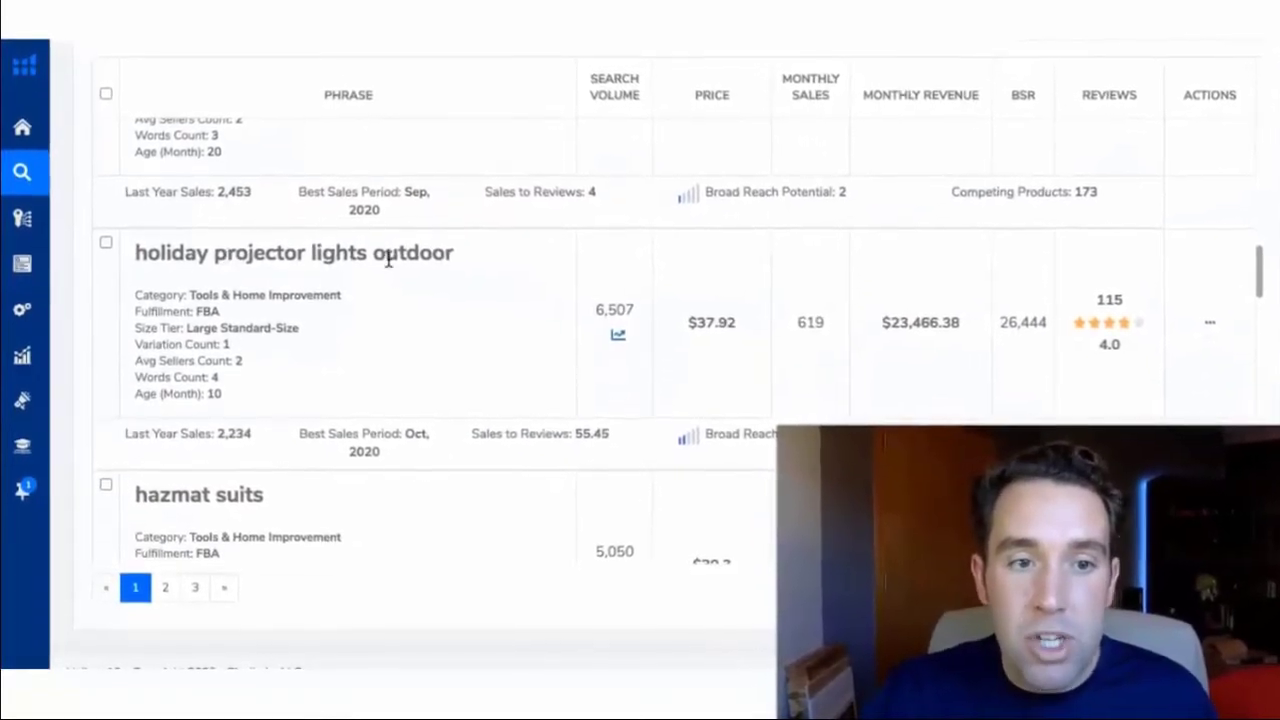
# Review the remaining phrases on the first results page, from hazmat suits to hay bales decoration outdoor.
pyautogui.scroll(-3, 548, 381)
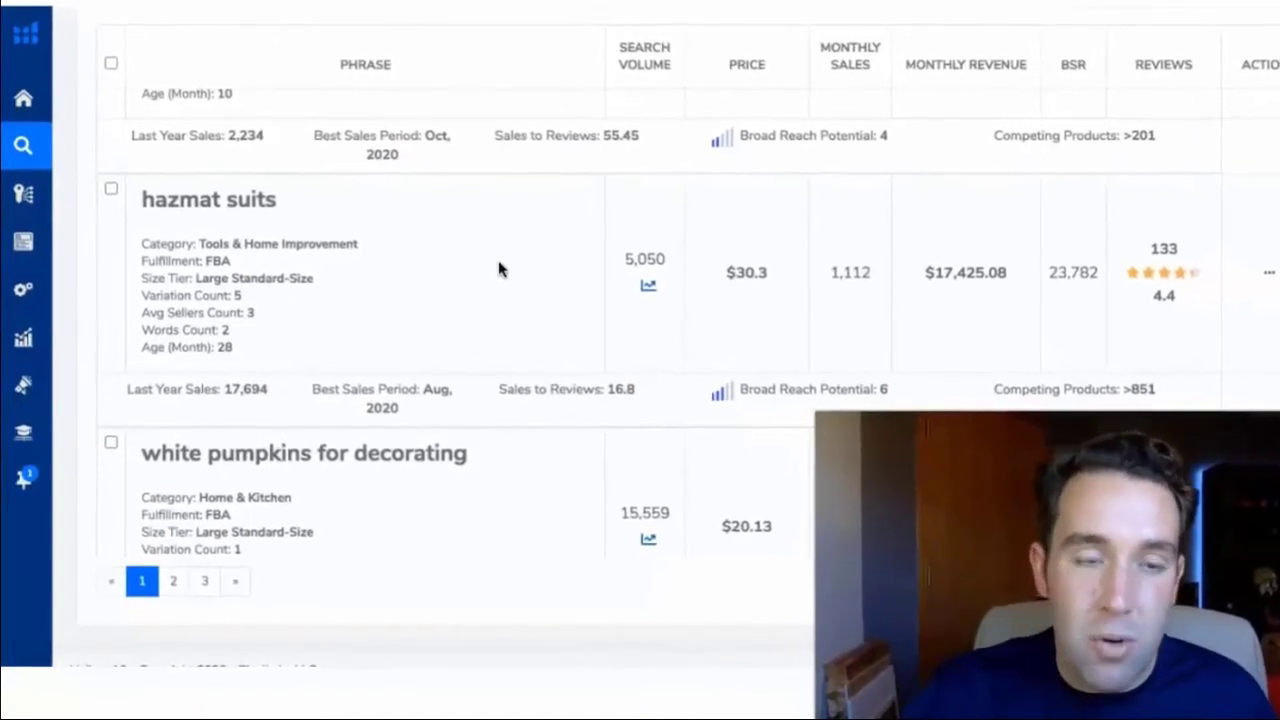
pyautogui.scroll(-3, 540, 284)
pyautogui.scroll(-3, 410, 232)
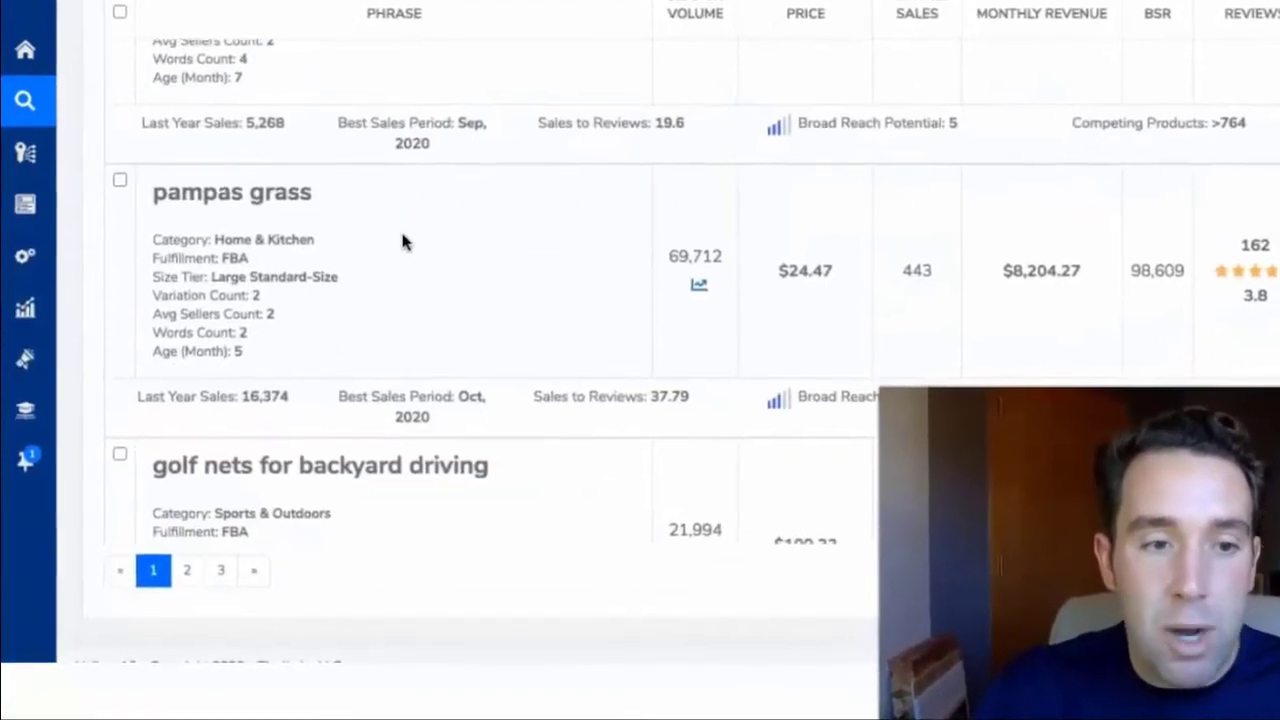
pyautogui.scroll(-3, 405, 236)
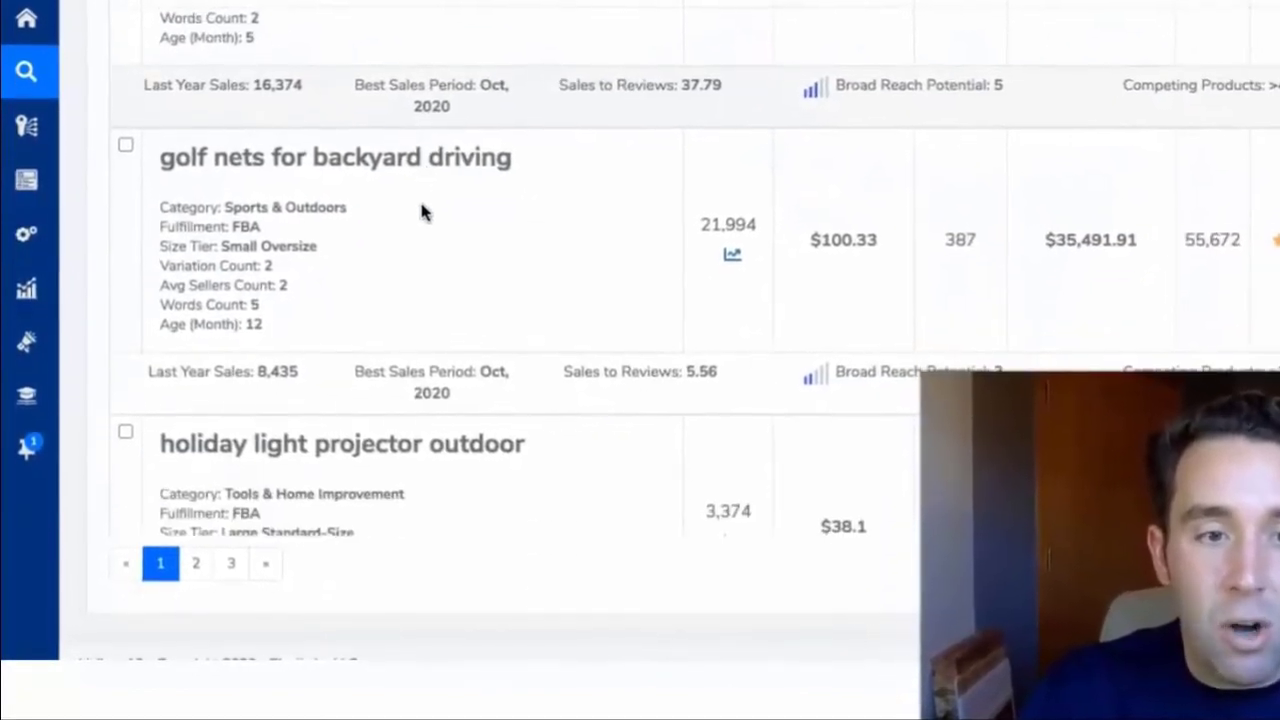
pyautogui.scroll(-3, 585, 285)
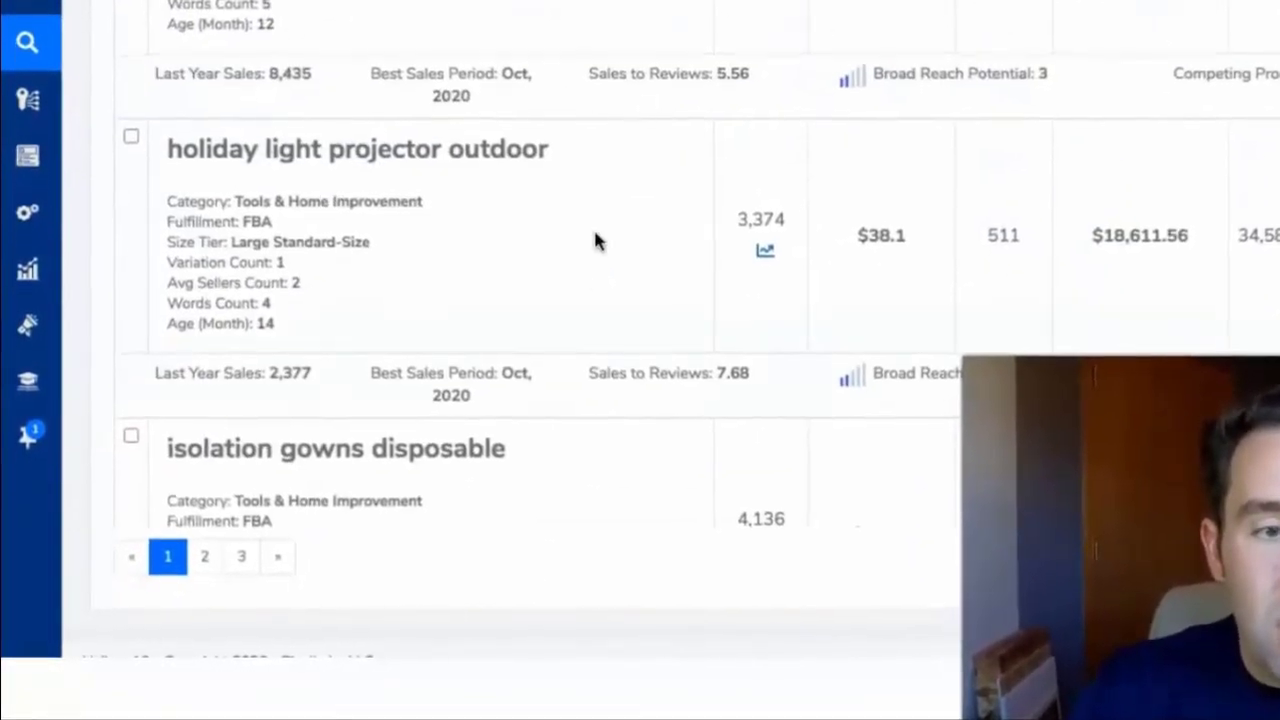
pyautogui.scroll(-3, 600, 240)
pyautogui.scroll(-3, 618, 235)
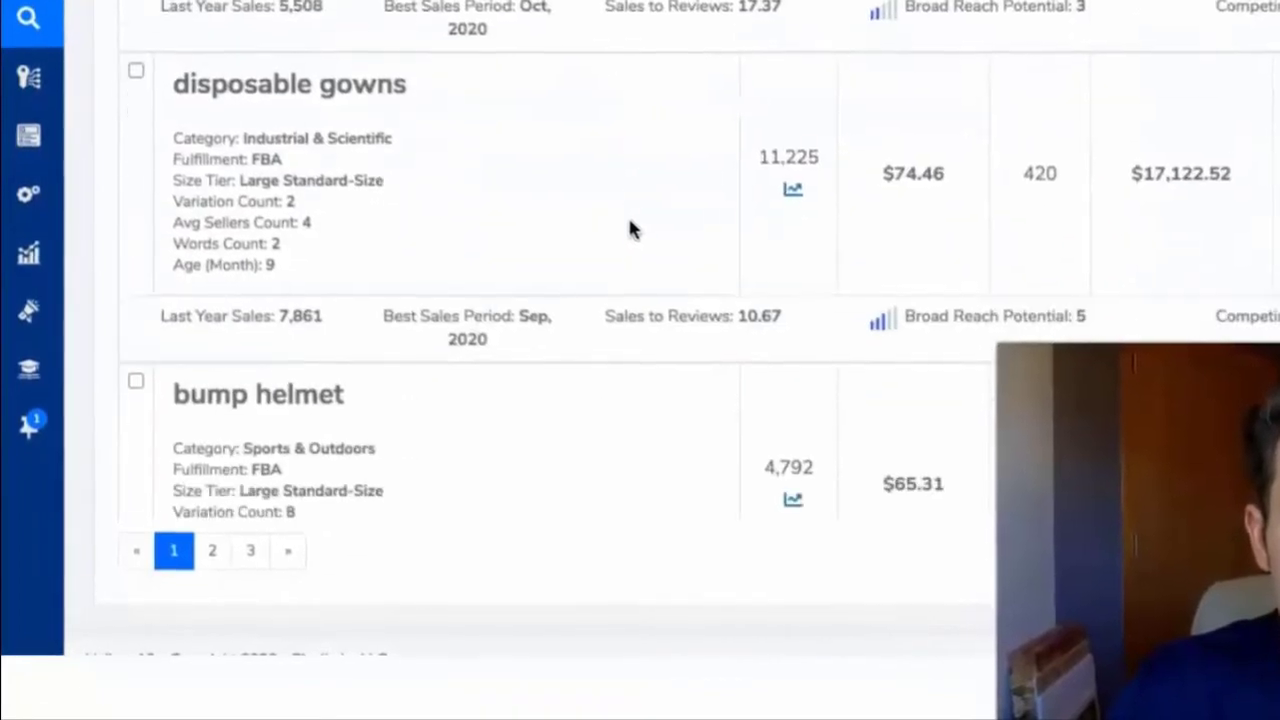
pyautogui.scroll(-2, 590, 212)
pyautogui.scroll(-2, 598, 205)
pyautogui.scroll(-3, 608, 192)
pyautogui.scroll(-5, 614, 185)
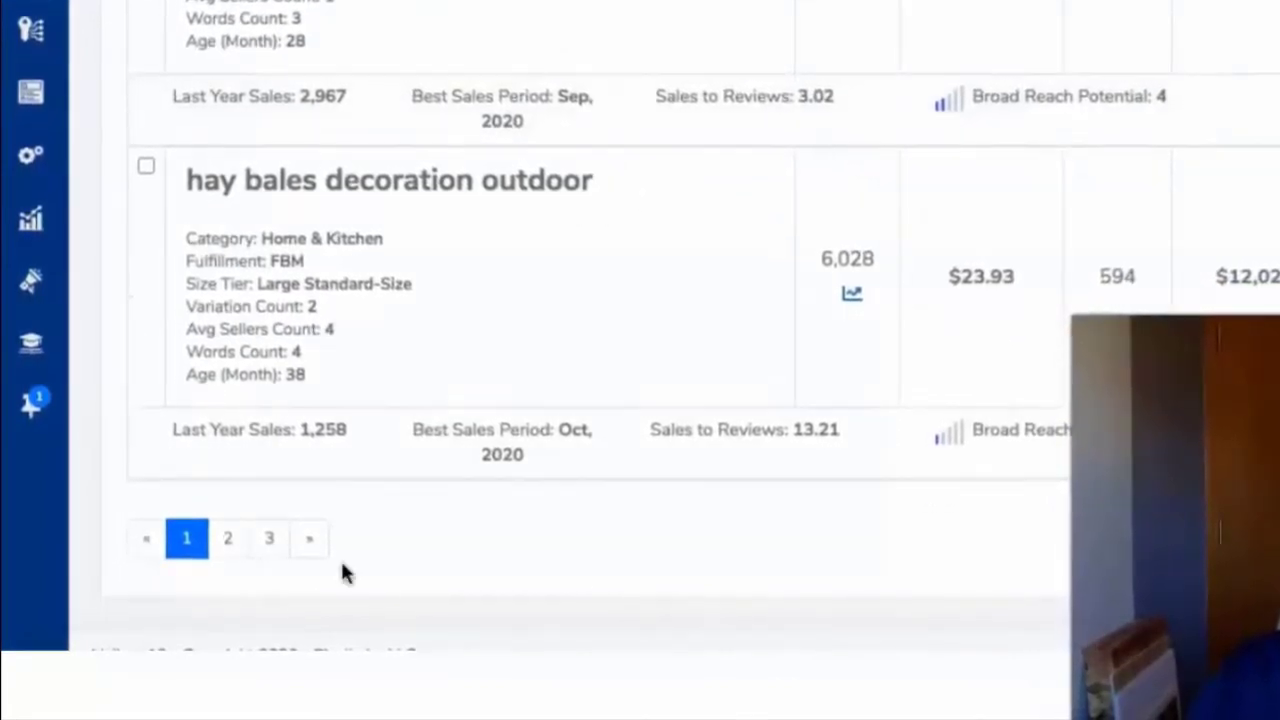
# Open the second page of results and review its phrases, including advent calendar 2020 girls, sunday golf bag and bow quiver.
pyautogui.click(228, 540)
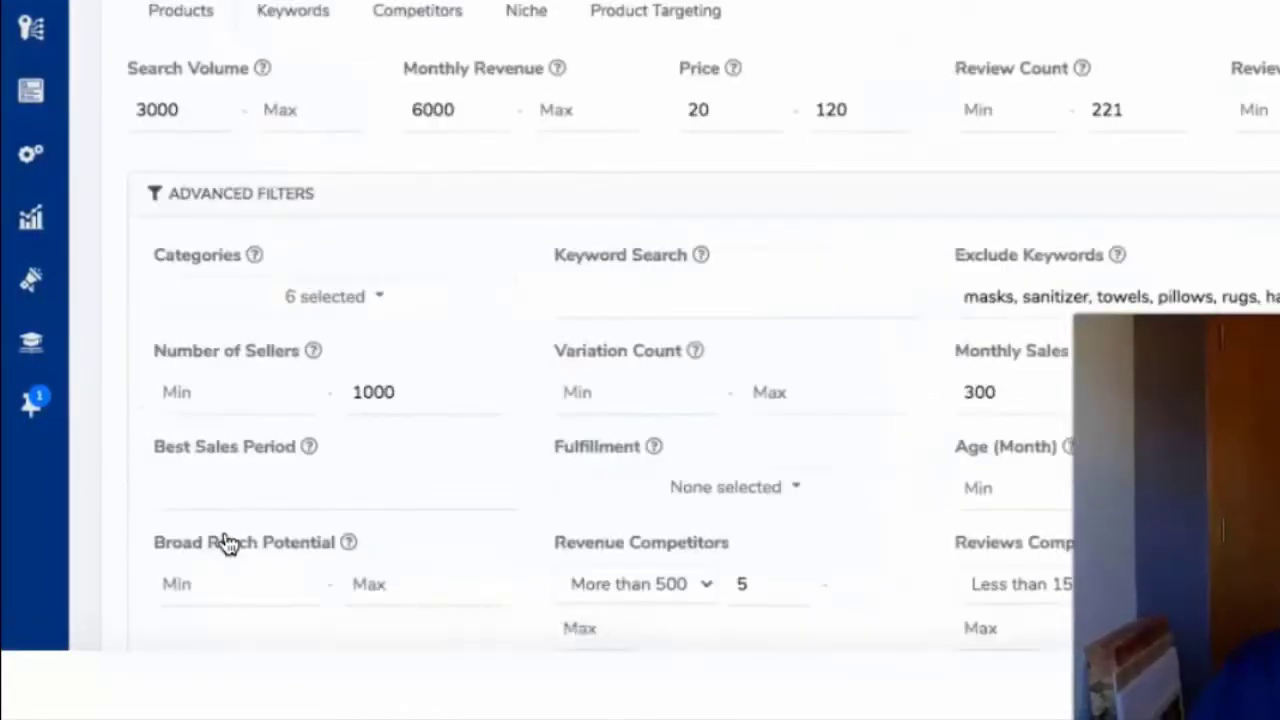
pyautogui.scroll(-10, 829, 320)
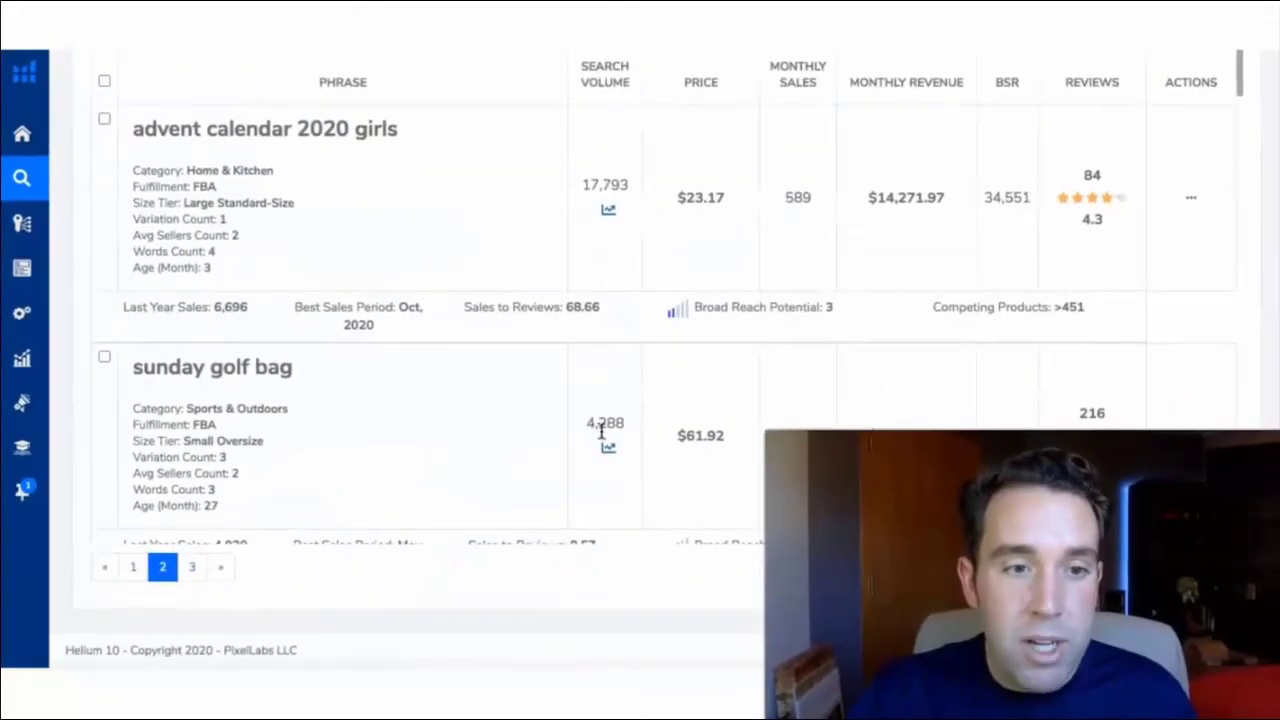
pyautogui.scroll(-1, 570, 426)
pyautogui.scroll(1, 543, 423)
pyautogui.scroll(-7, 543, 423)
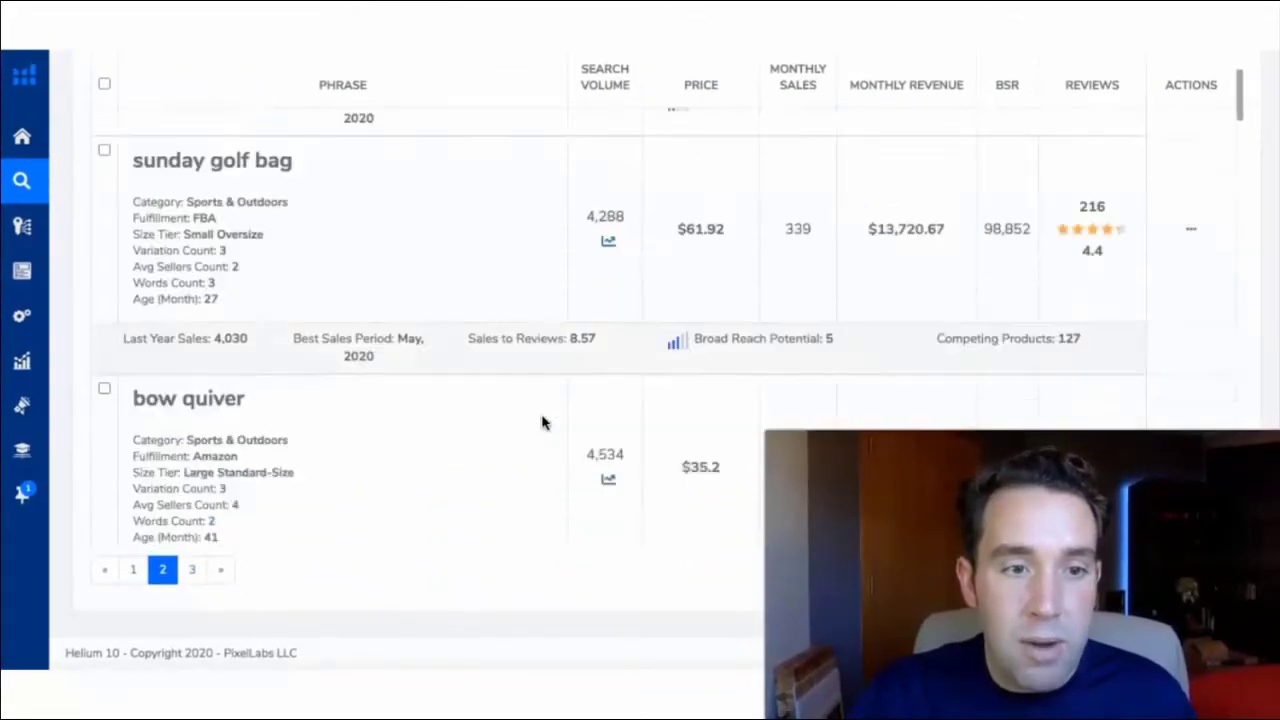
pyautogui.scroll(-4, 543, 423)
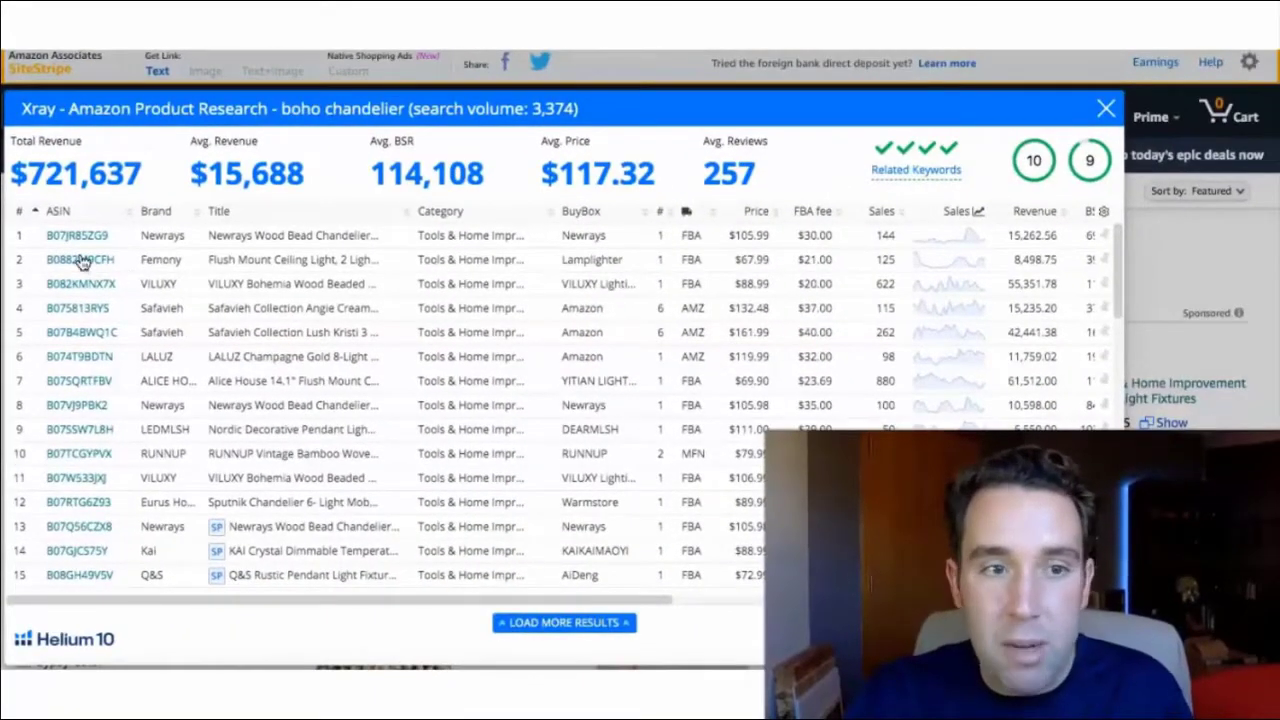
# Preview the individual product listings in the Xray results for boho chandelier, one after another from the second listing onward.
pyautogui.moveTo(84, 261)
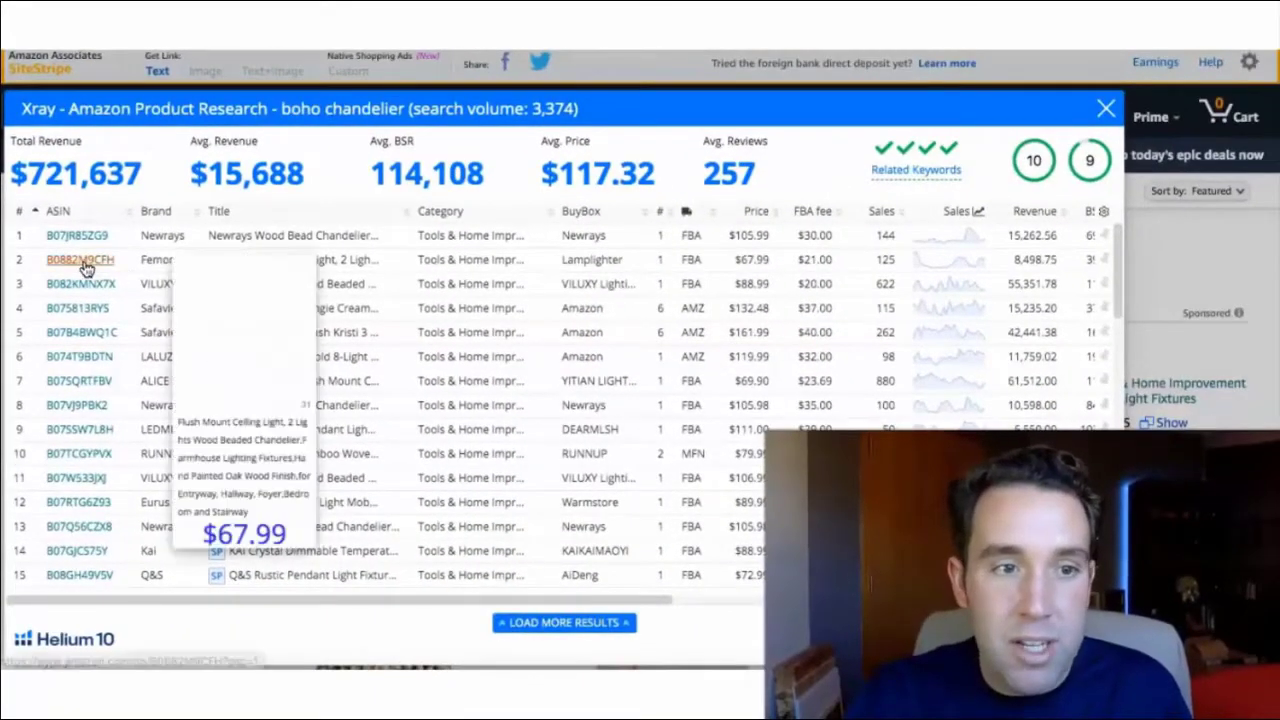
pyautogui.moveTo(86, 287)
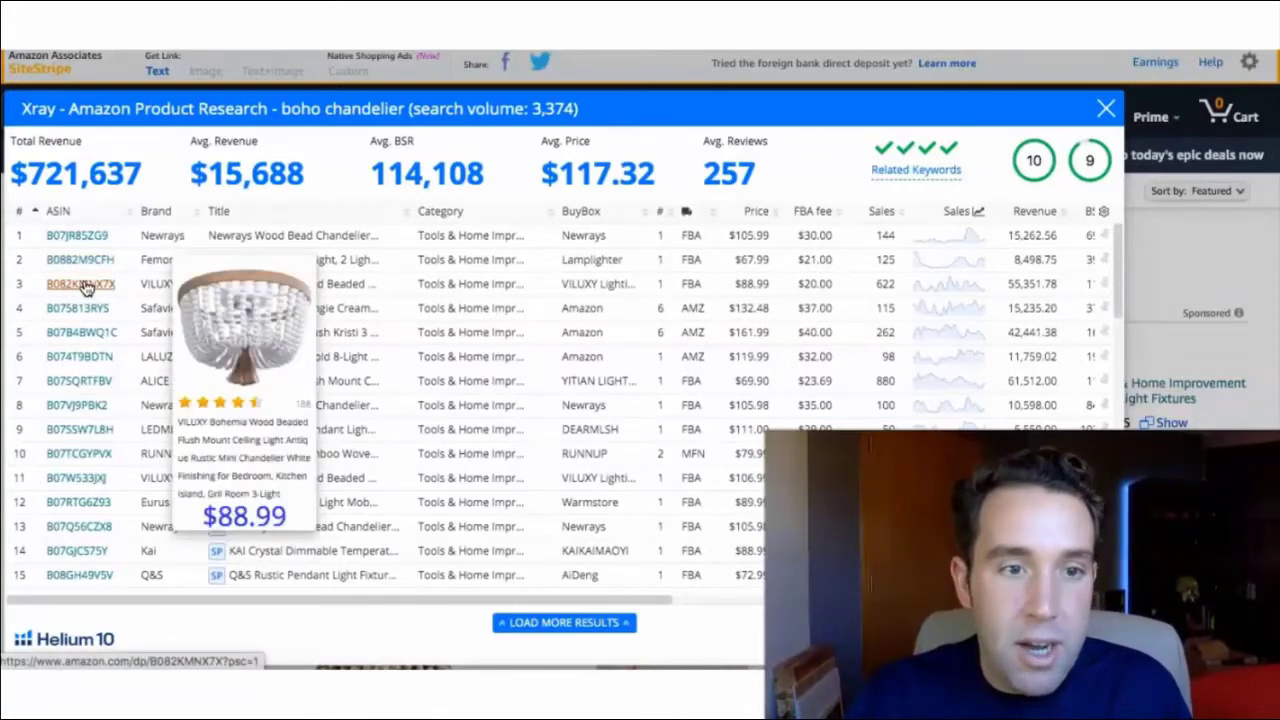
pyautogui.moveTo(88, 312)
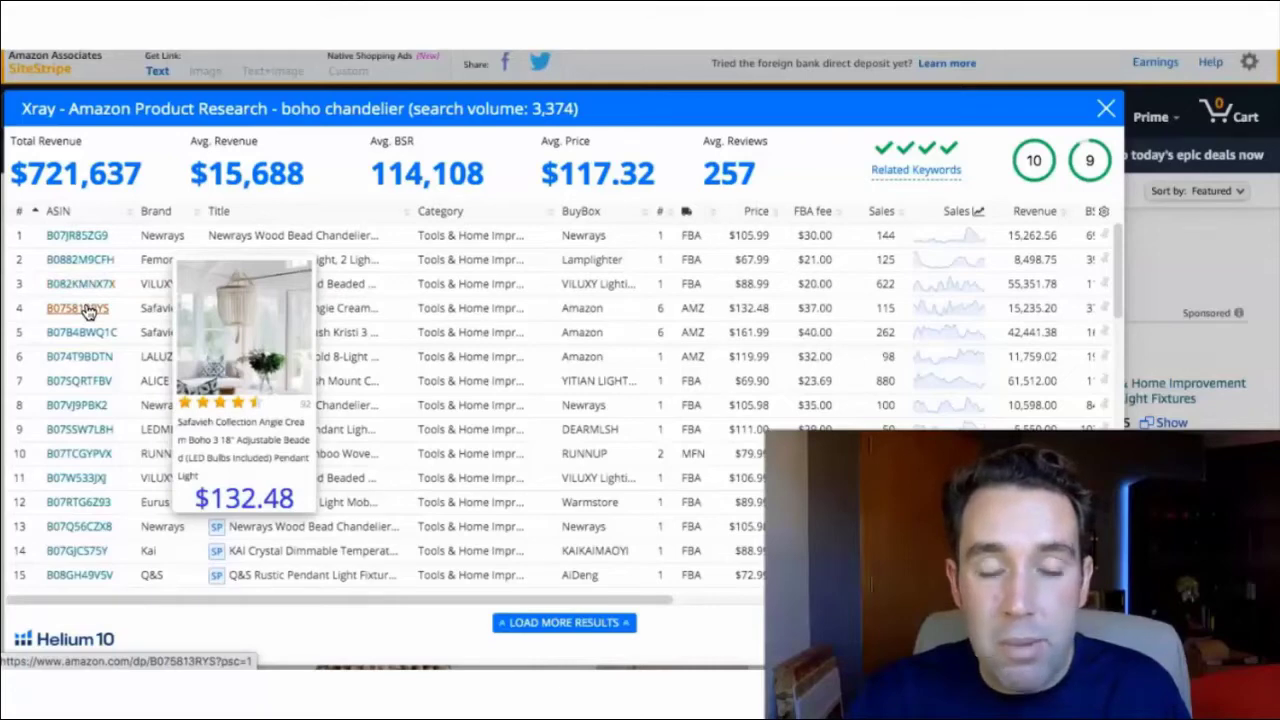
pyautogui.moveTo(88, 336)
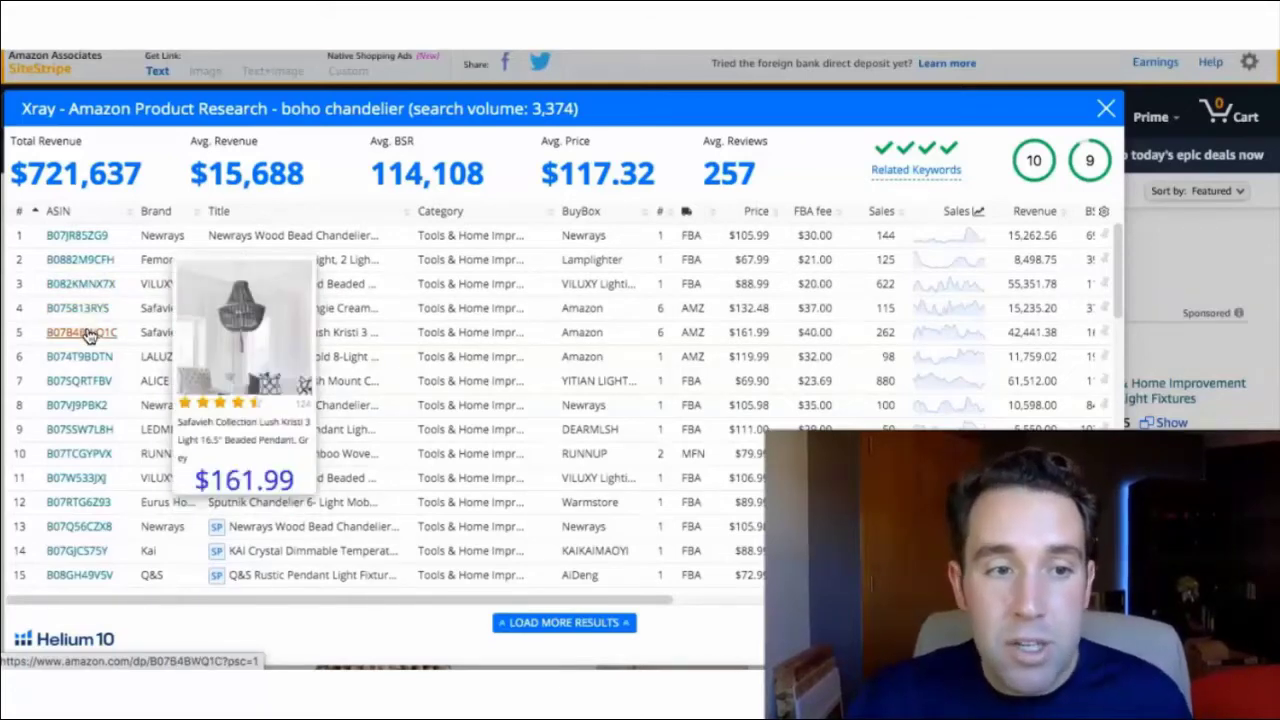
pyautogui.moveTo(88, 368)
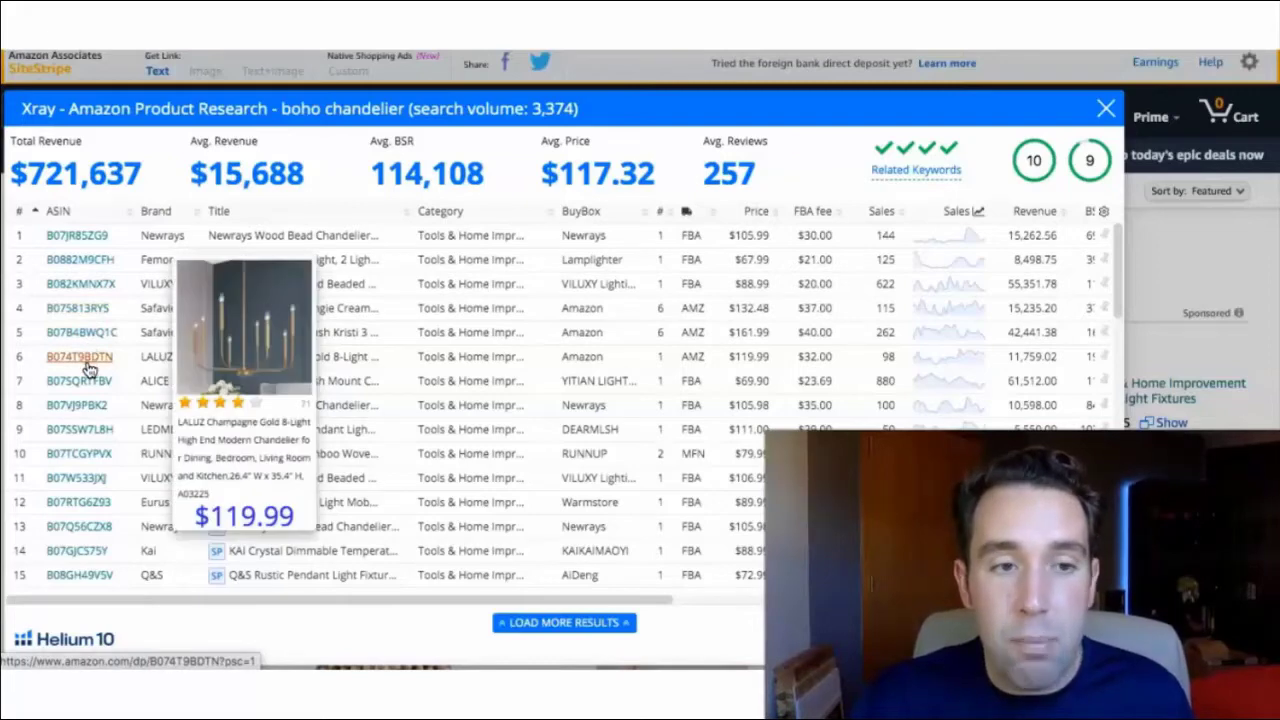
pyautogui.moveTo(89, 392)
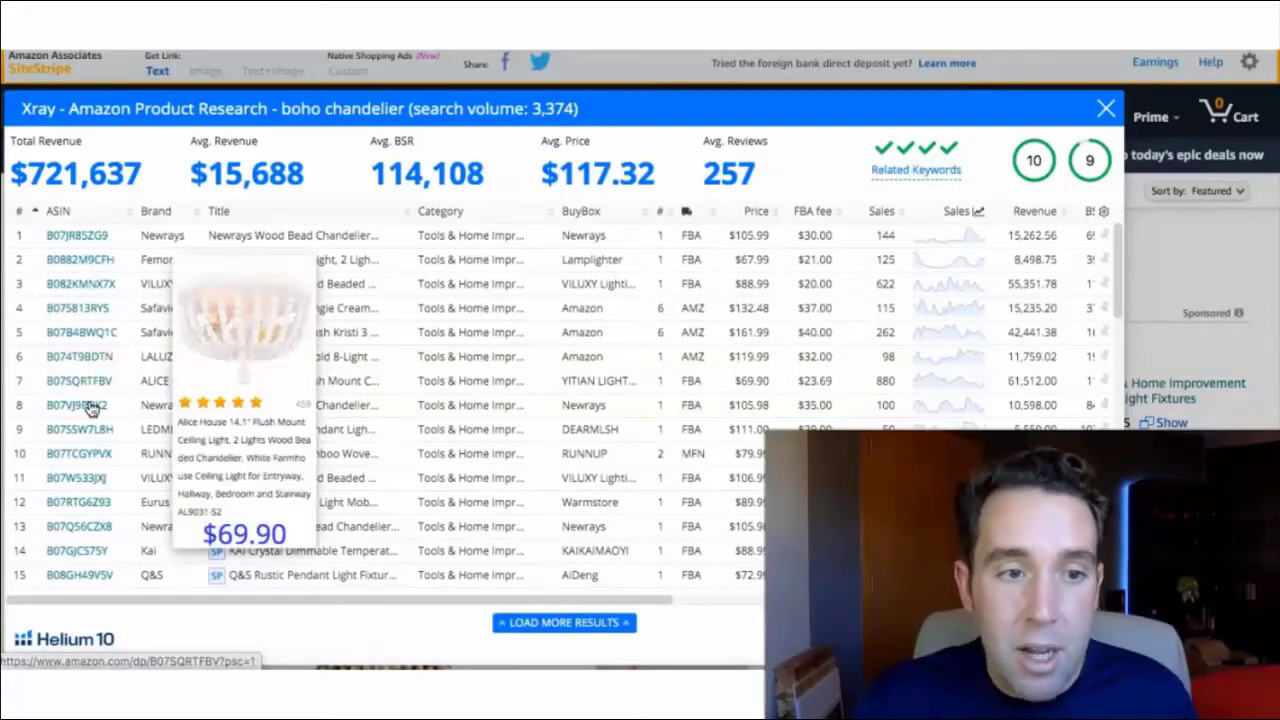
pyautogui.moveTo(93, 437)
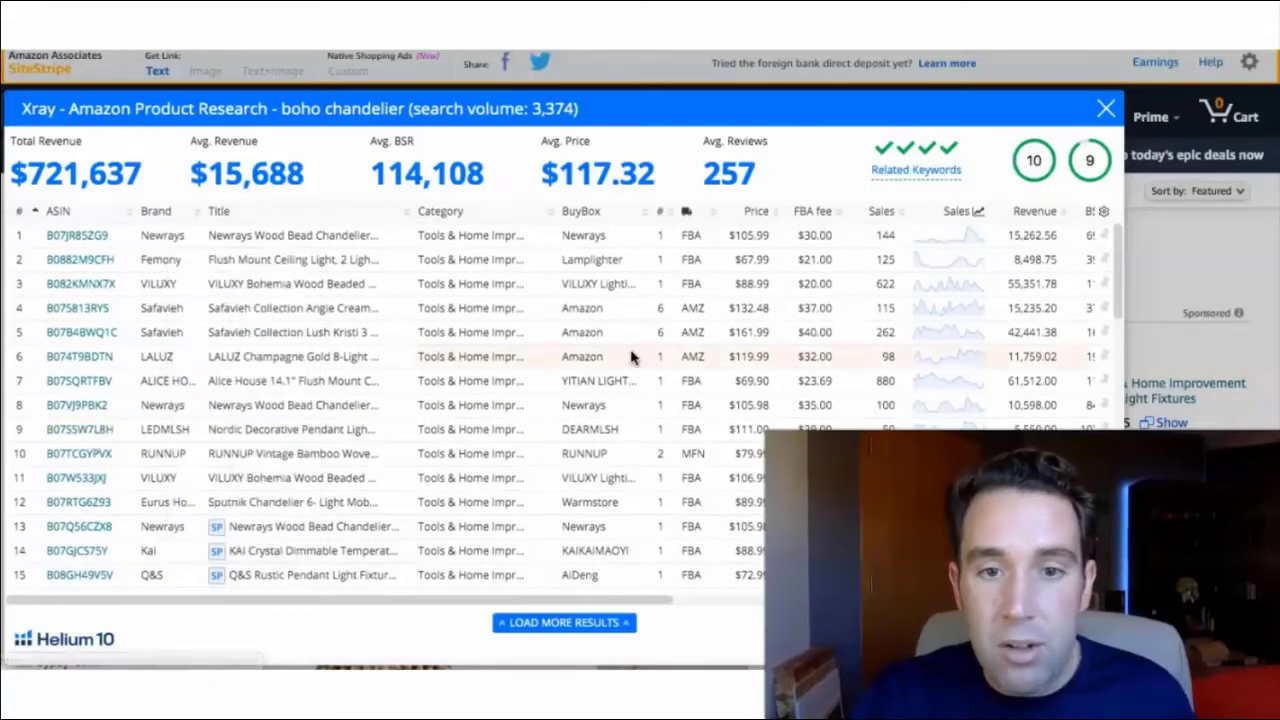
# Reveal the rating and review count columns, then check the demand and competition of the related keywords for boho chandelier and close that list.
pyautogui.hscroll(5, 836, 408)
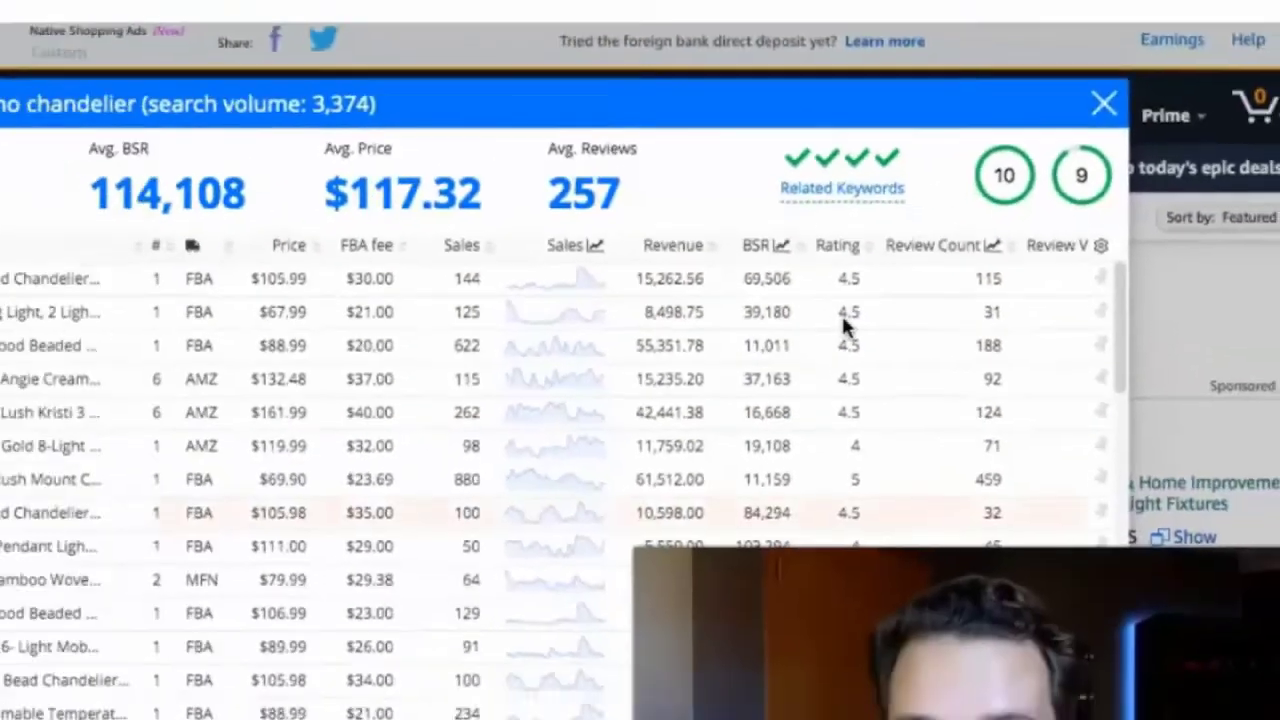
pyautogui.moveTo(1063, 206)
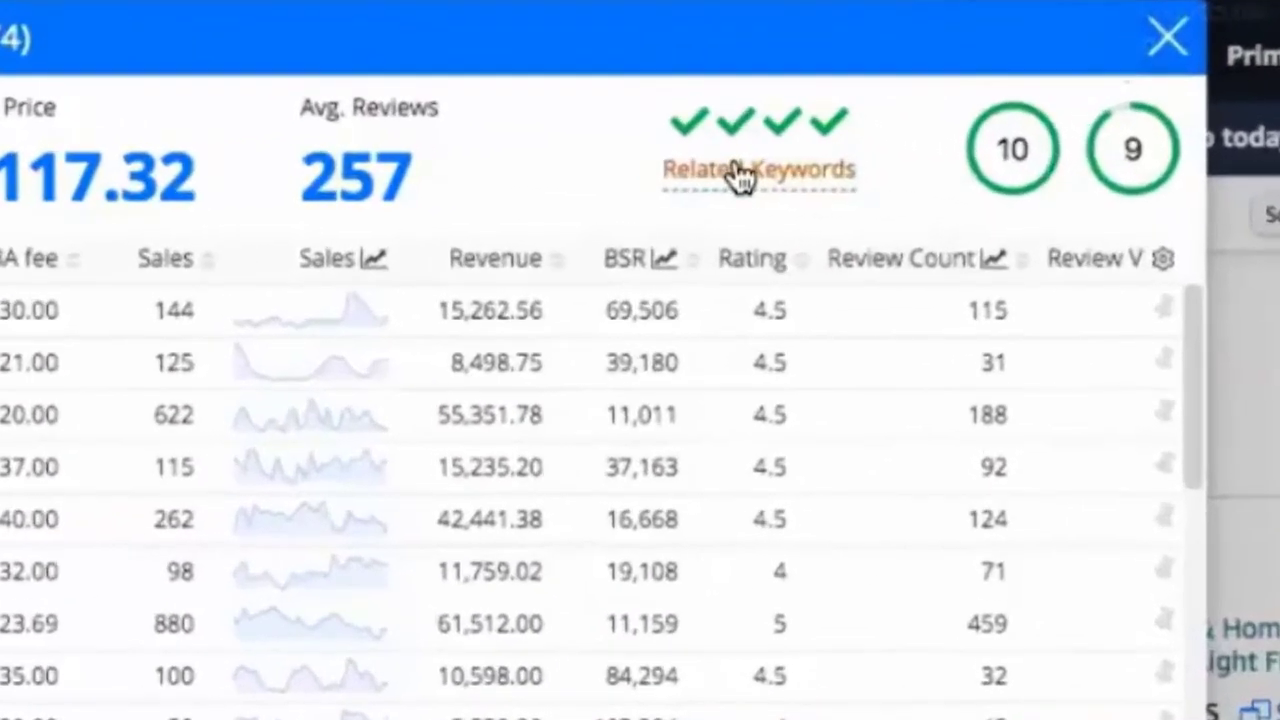
pyautogui.click(906, 173)
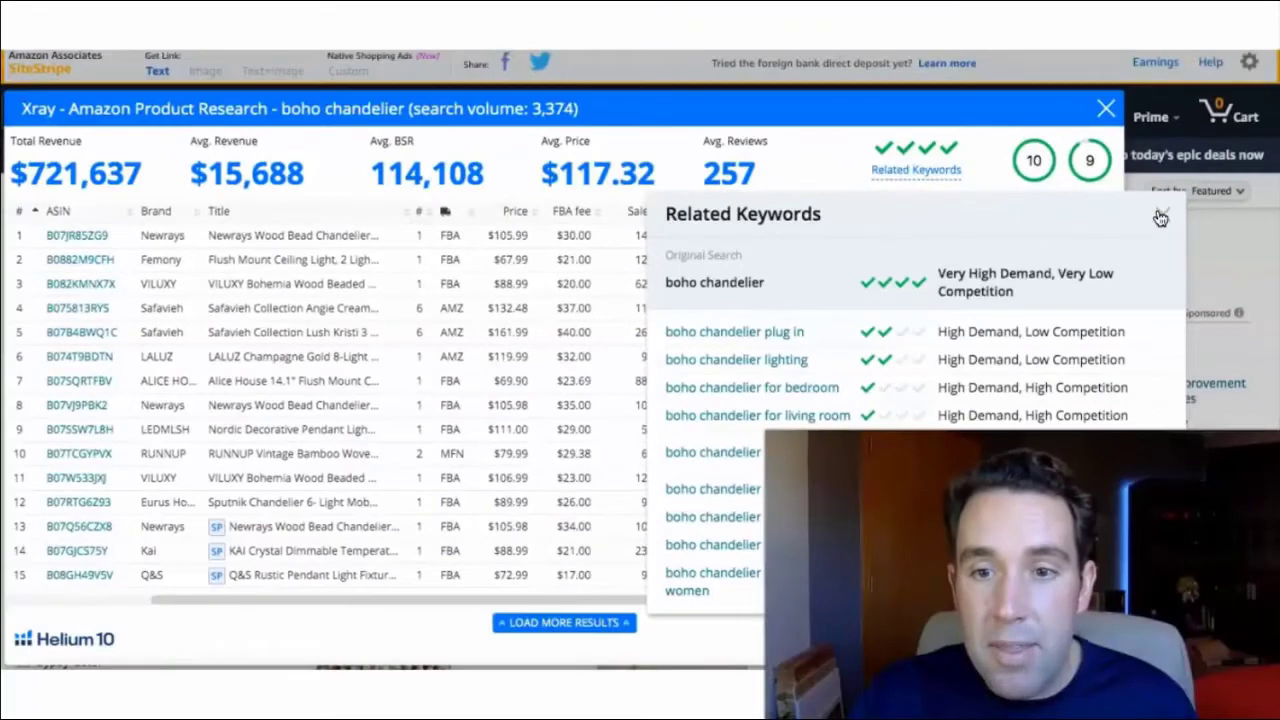
pyautogui.click(1160, 217)
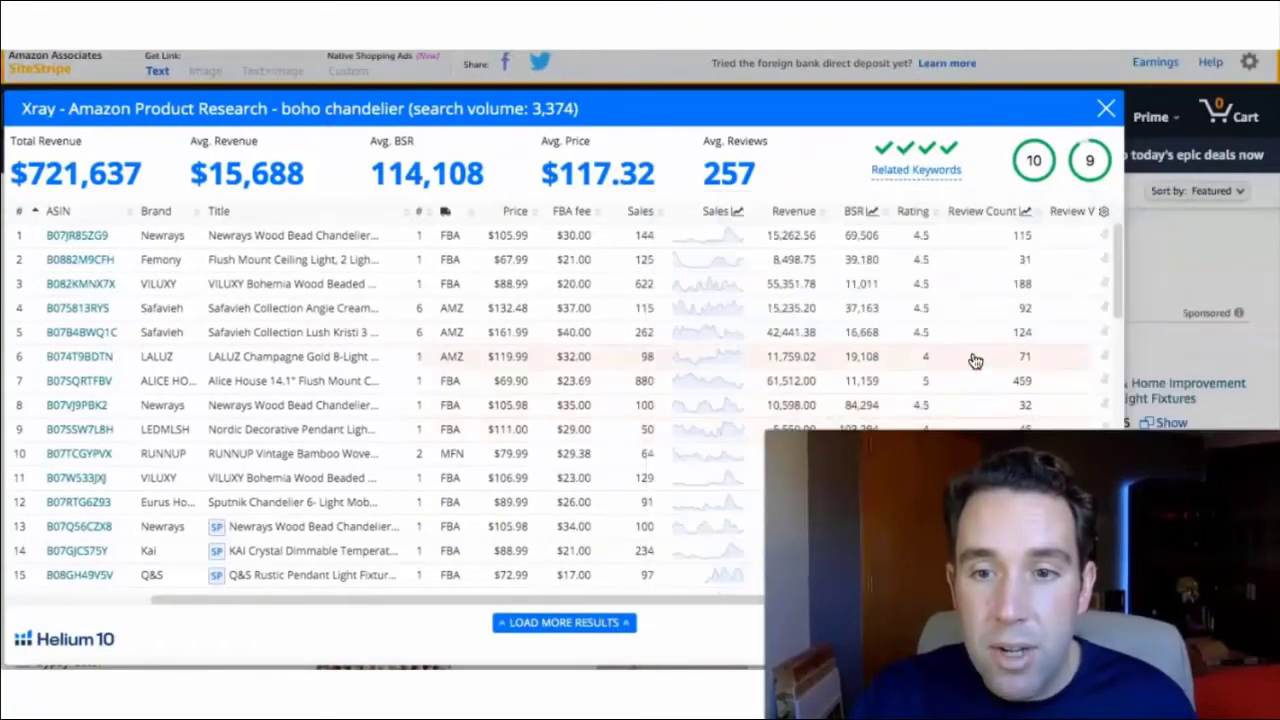
# Compare monthly revenue with review counts across the boho chandelier listings, highlighting the eighth listing's revenue and continuing down to the lower-ranked products.
pyautogui.scroll(-1, 880, 340)
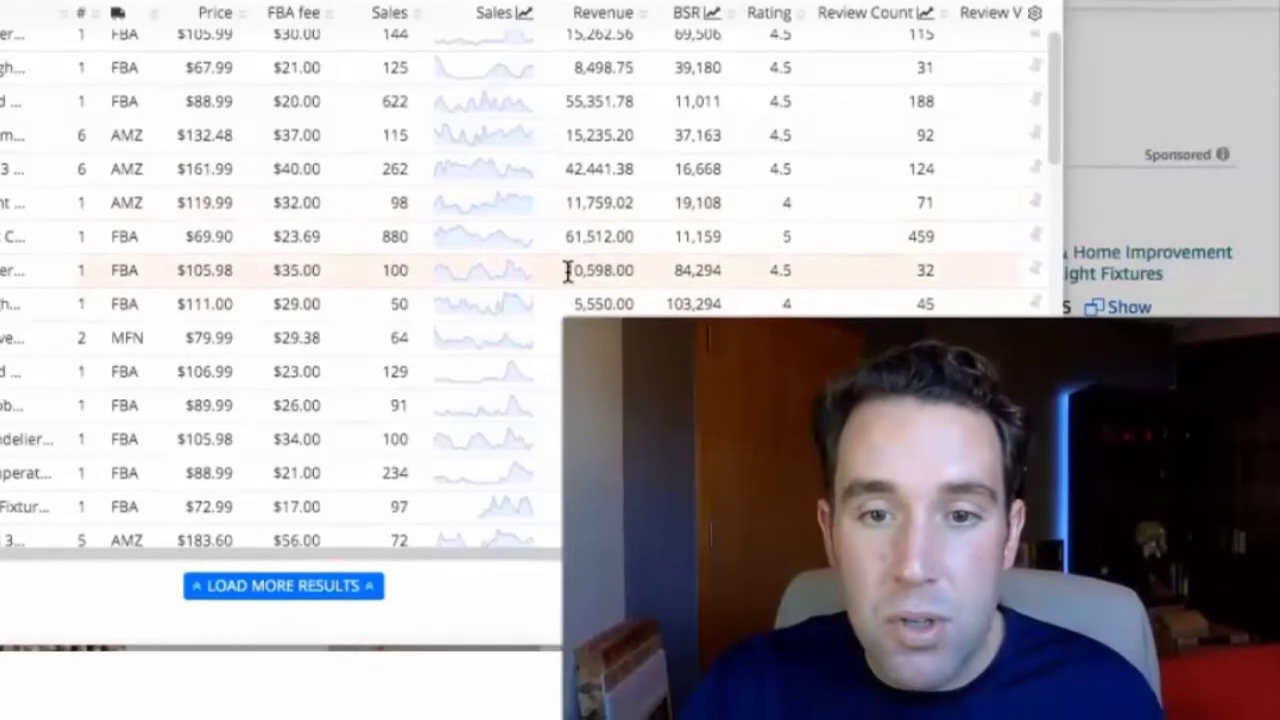
pyautogui.moveTo(571, 382); pyautogui.dragTo(649, 380)
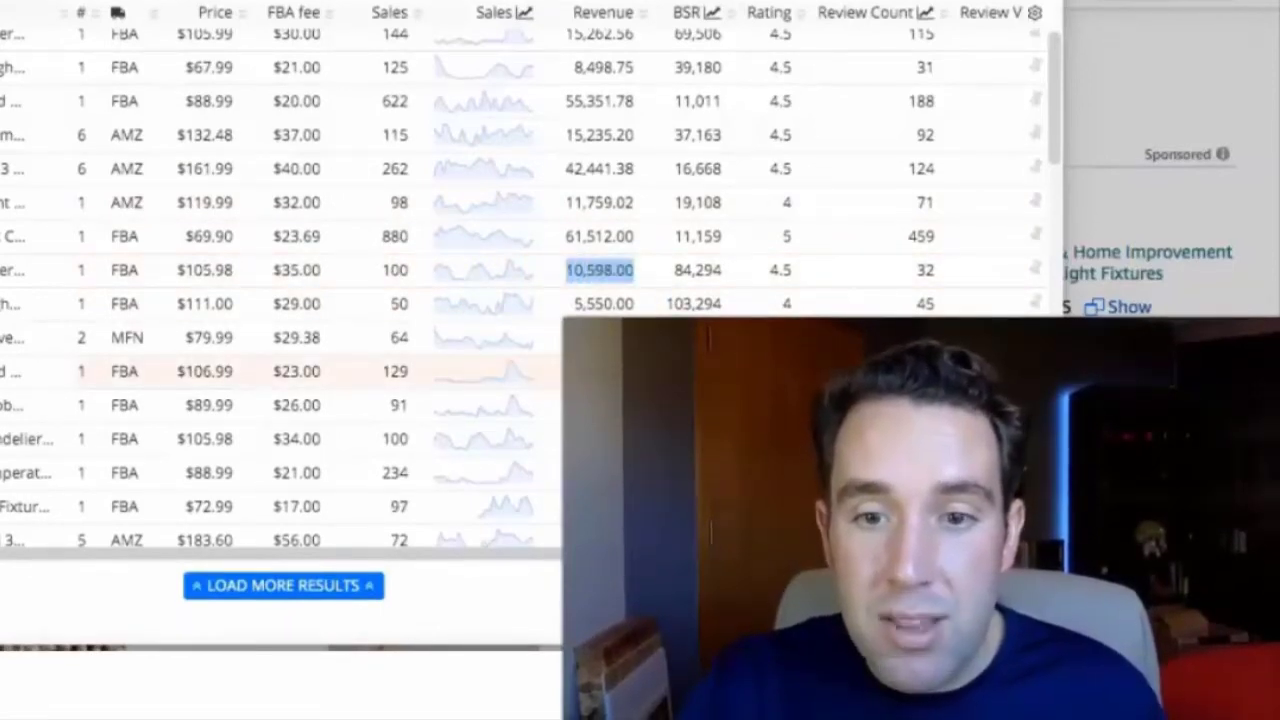
pyautogui.scroll(-2, 600, 360)
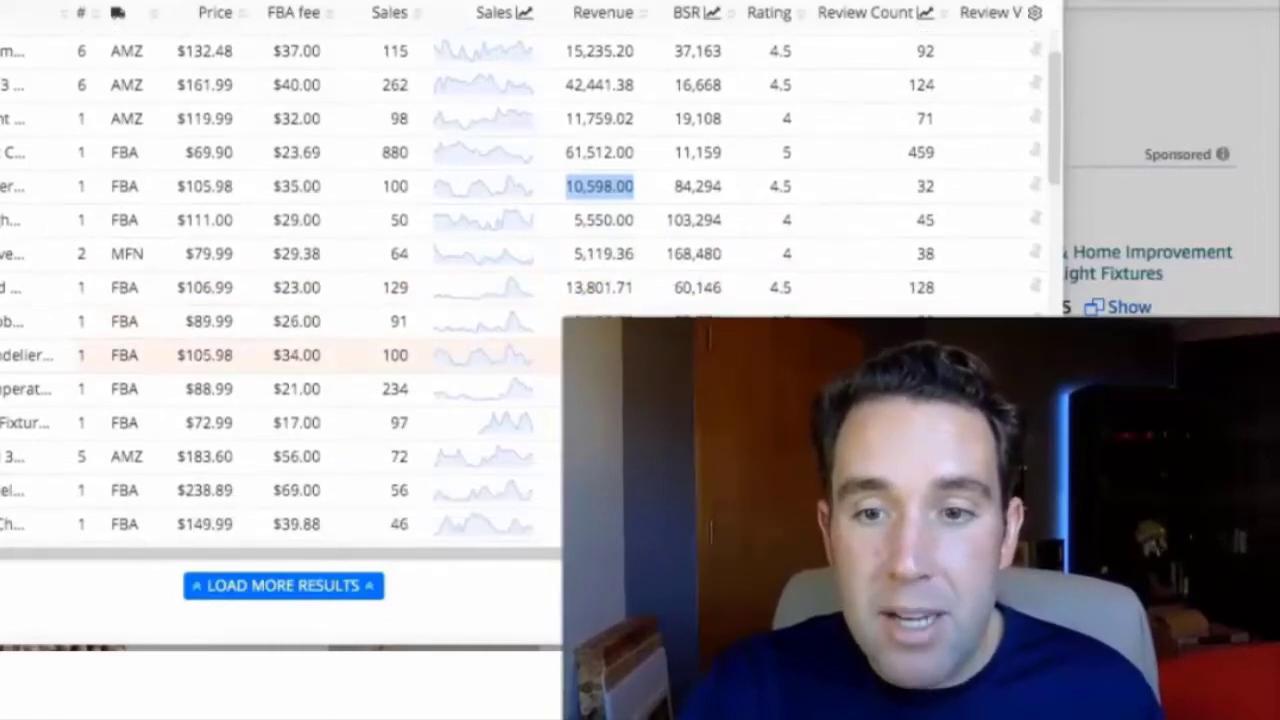
pyautogui.scroll(-2, 525, 285)
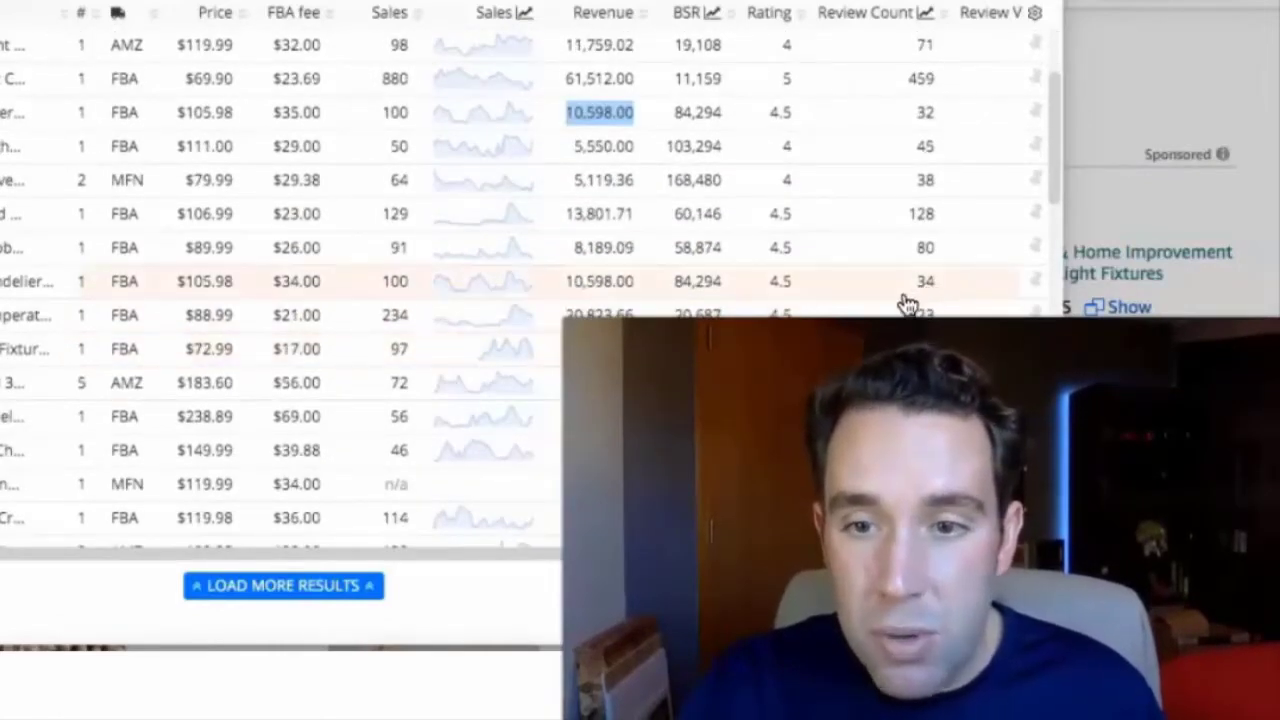
pyautogui.scroll(-3, 450, 440)
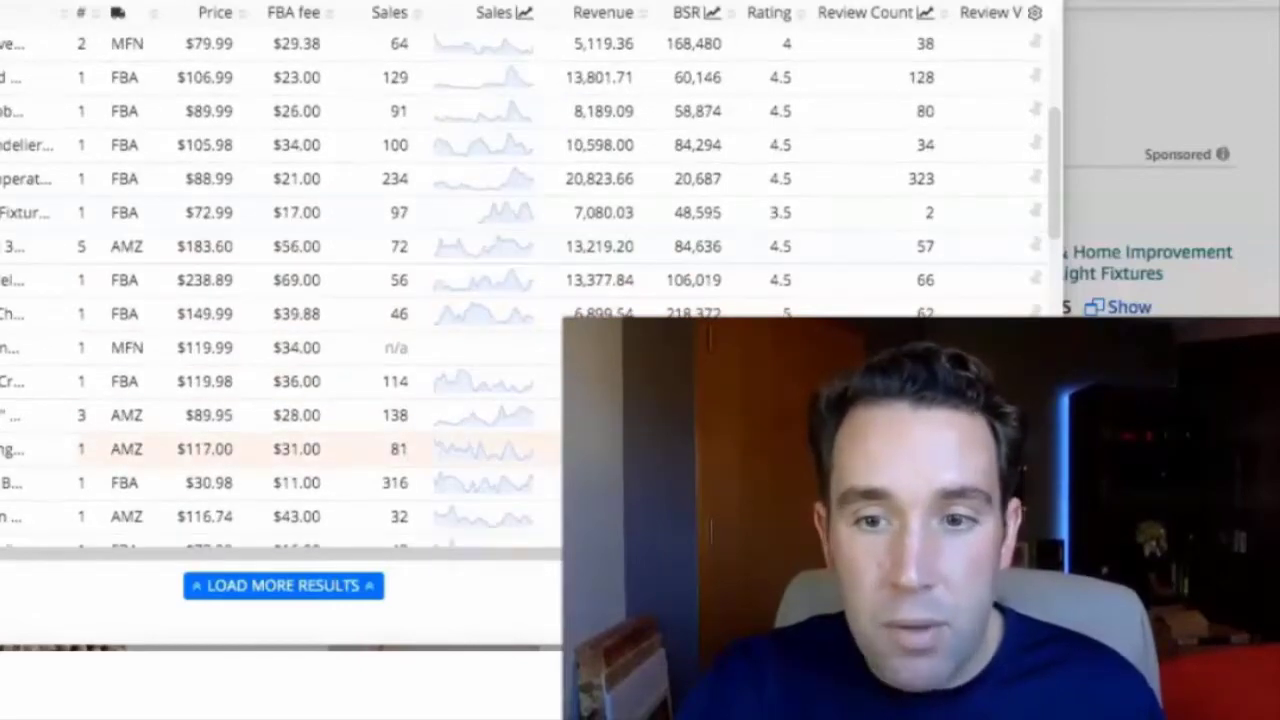
pyautogui.scroll(-2, 450, 440)
pyautogui.scroll(-1, 450, 440)
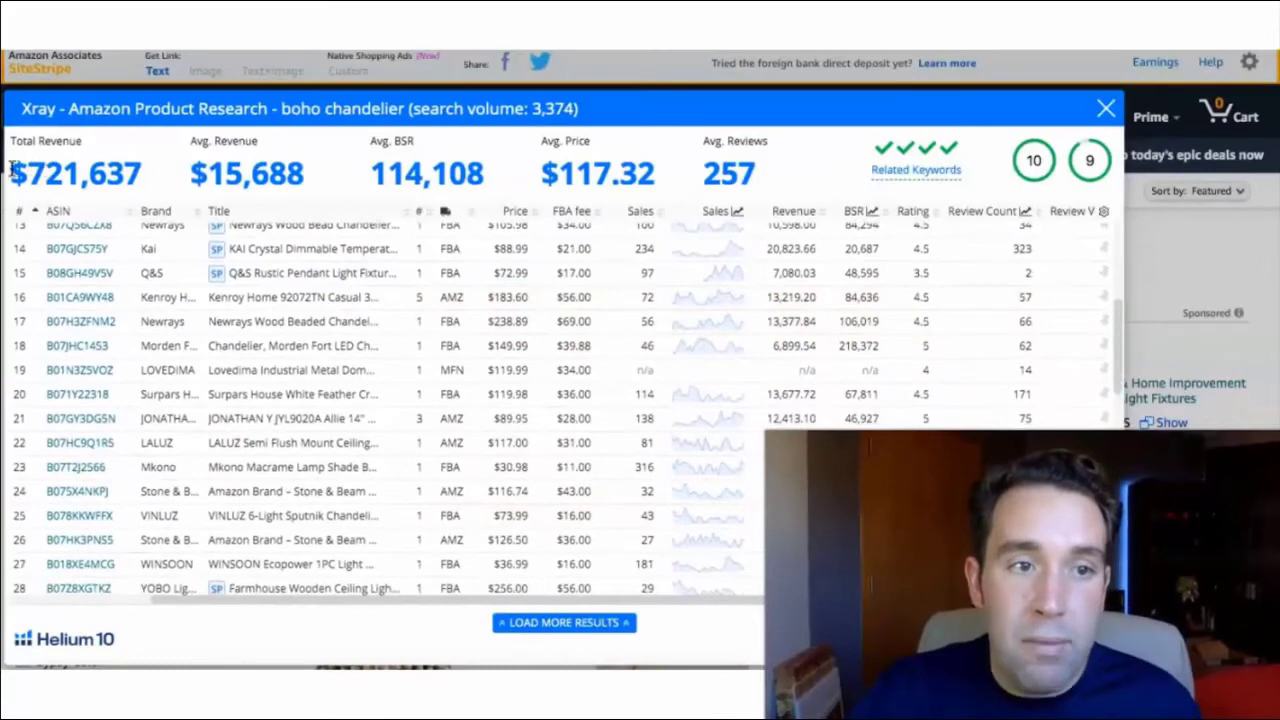
# Highlight the total revenue figure in the Xray results for boho chandelier.
pyautogui.moveTo(12, 168); pyautogui.dragTo(145, 180)
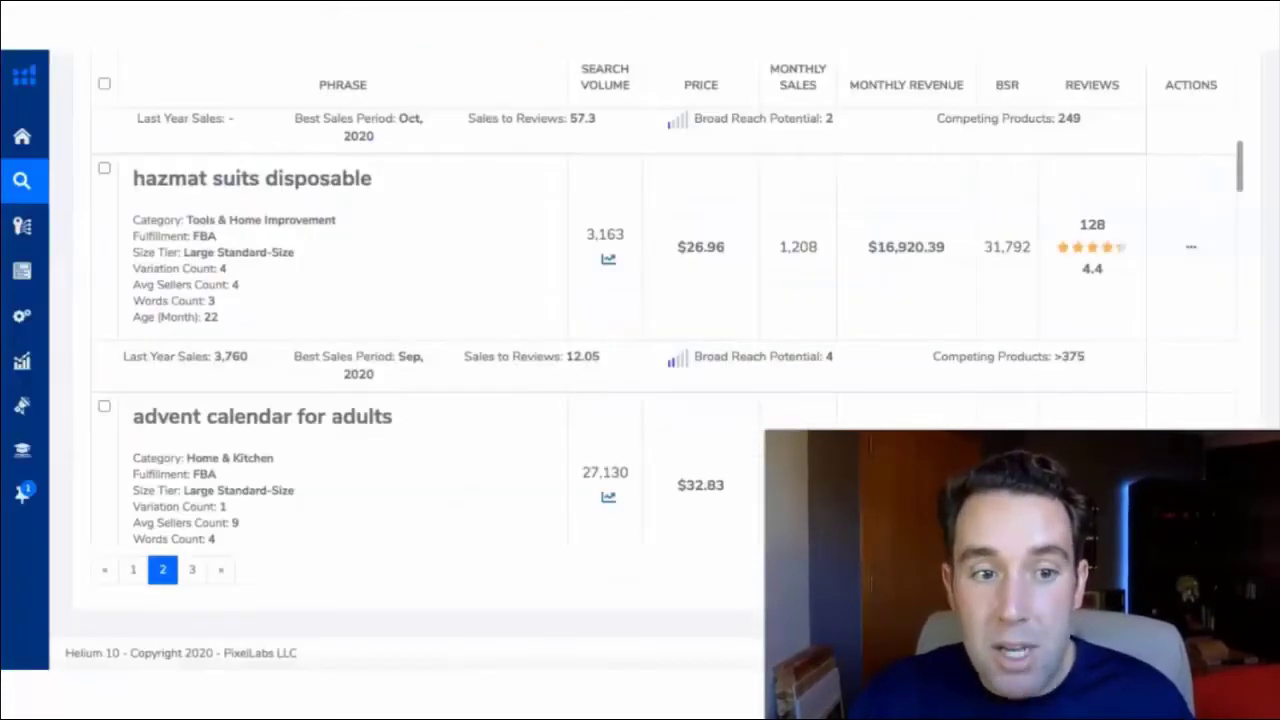
# Return to the Black Box keyword filters and clear the minimum Monthly Sales (Units) value.
pyautogui.scroll(5, 668, 330)
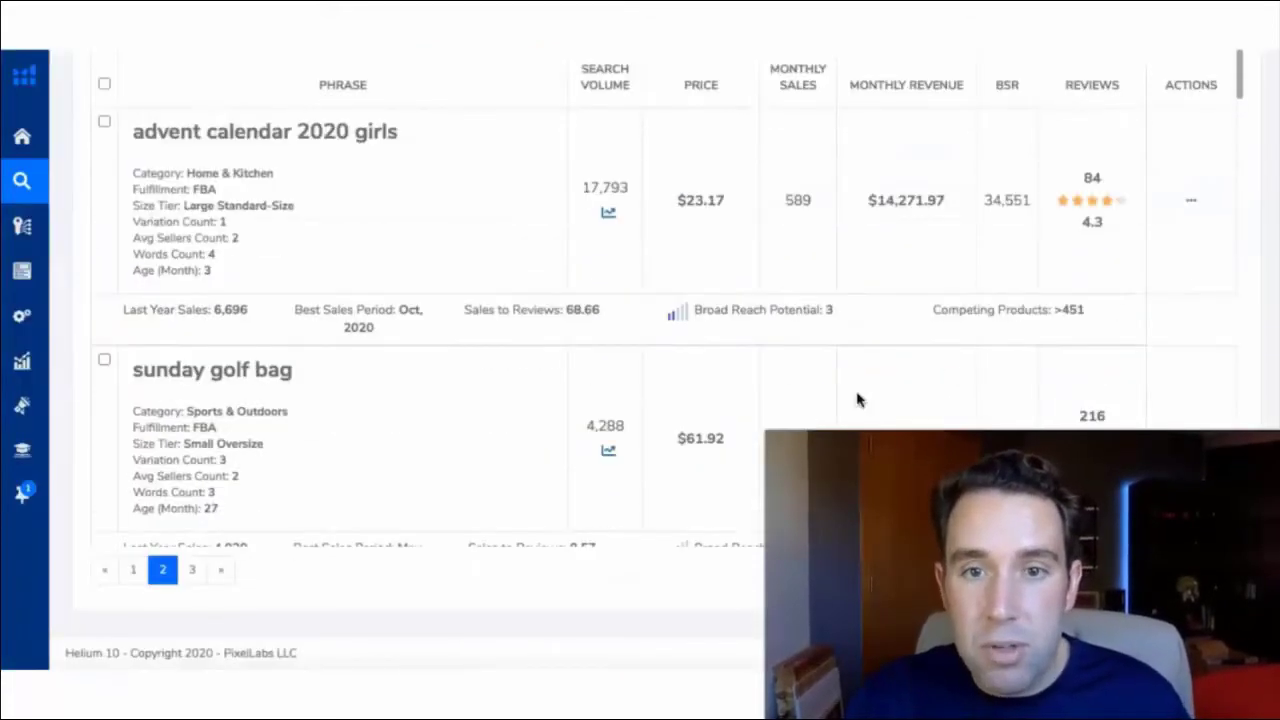
pyautogui.scroll(10, 1011, 306)
pyautogui.scroll(-3, 931, 360)
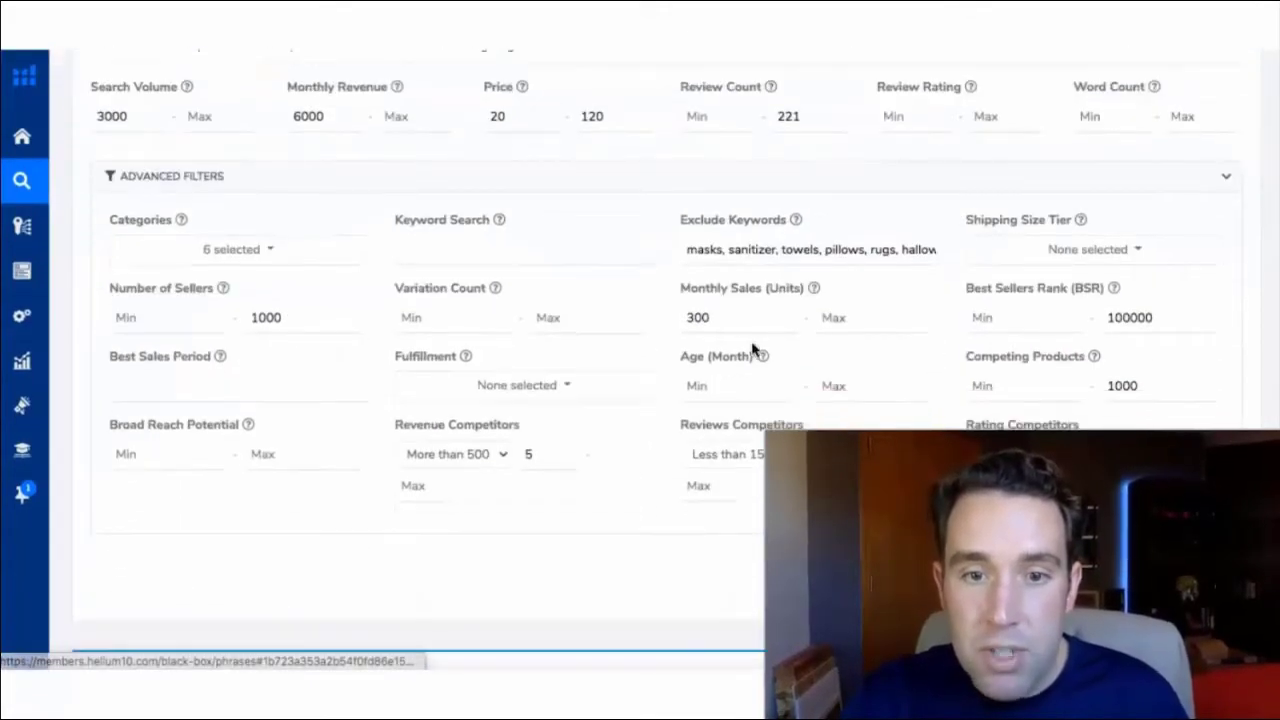
pyautogui.click(718, 318)
pyautogui.press('BackSpace')
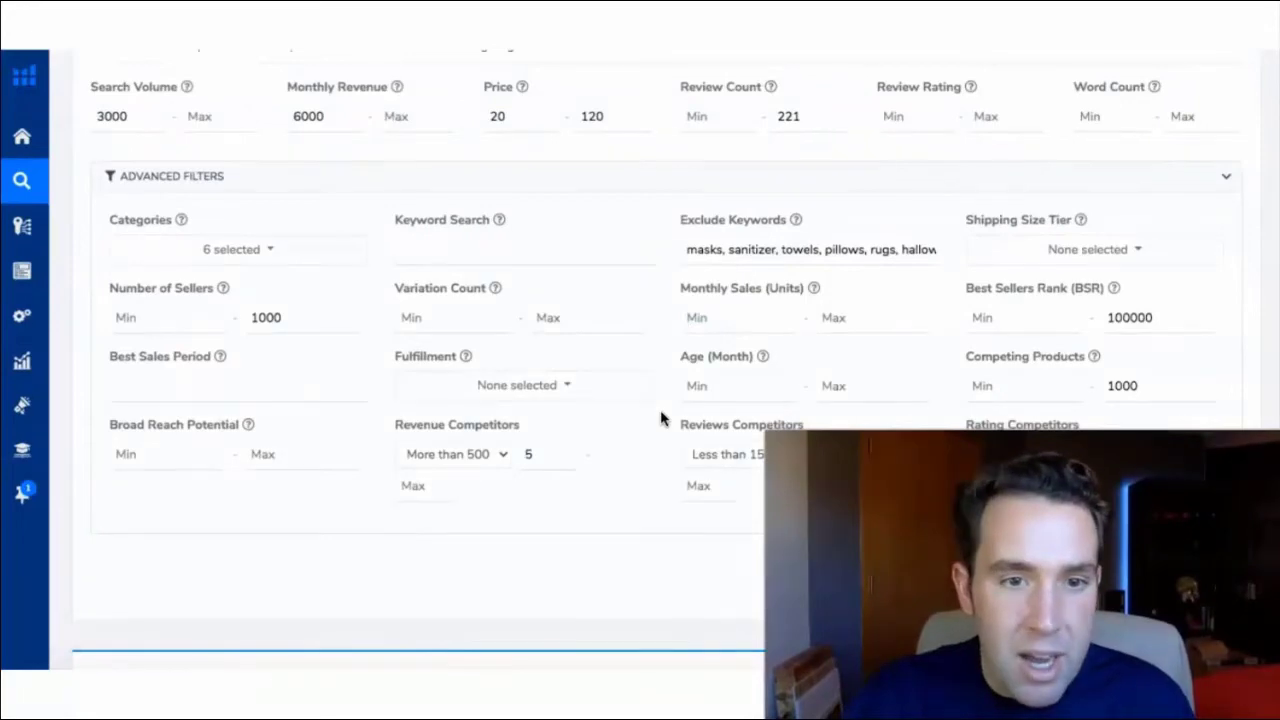
# Check which product categories are selected in the Categories filter and close the list.
pyautogui.click(248, 252)
pyautogui.scroll(-2, 278, 375)
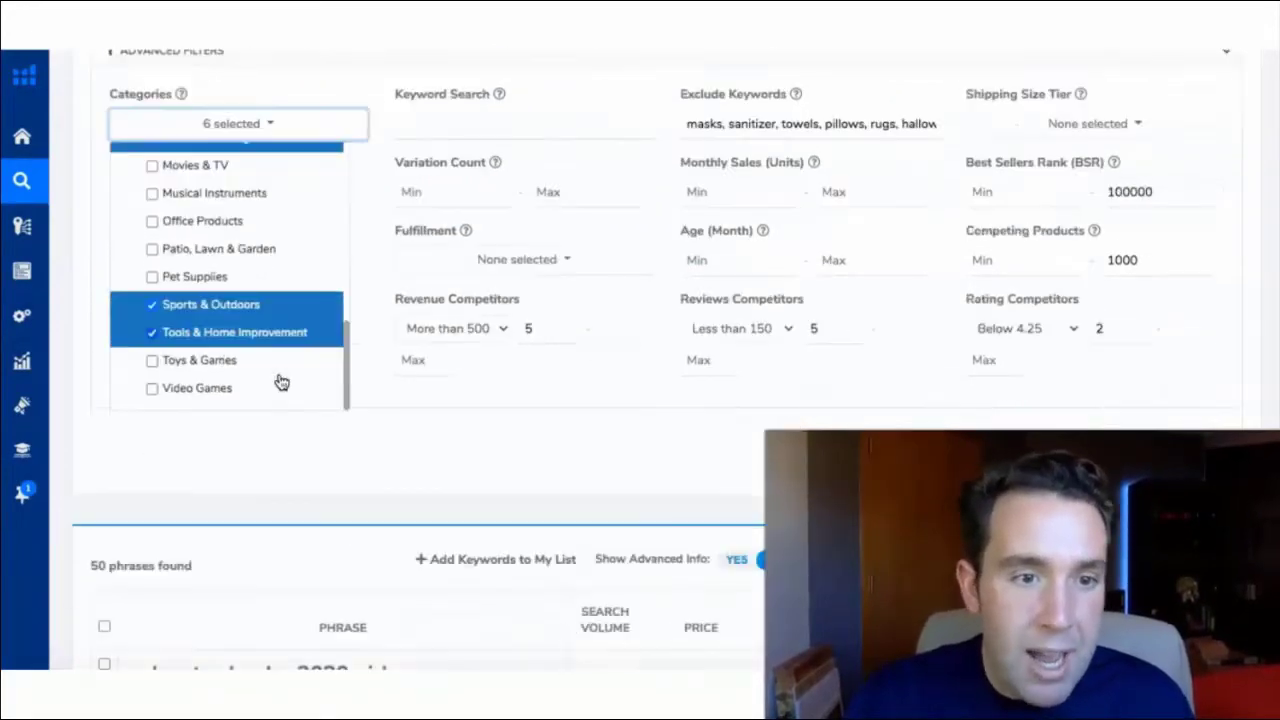
pyautogui.scroll(1, 280, 380)
pyautogui.scroll(5, 277, 349)
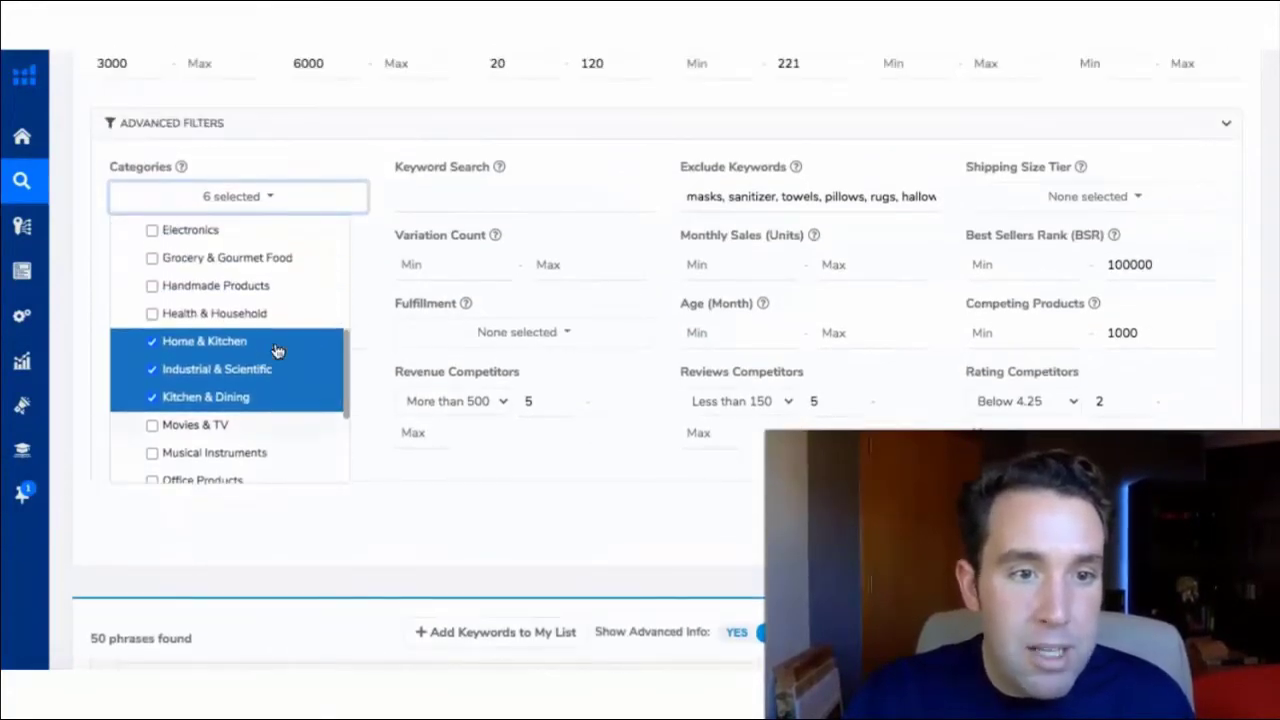
pyautogui.scroll(4, 276, 349)
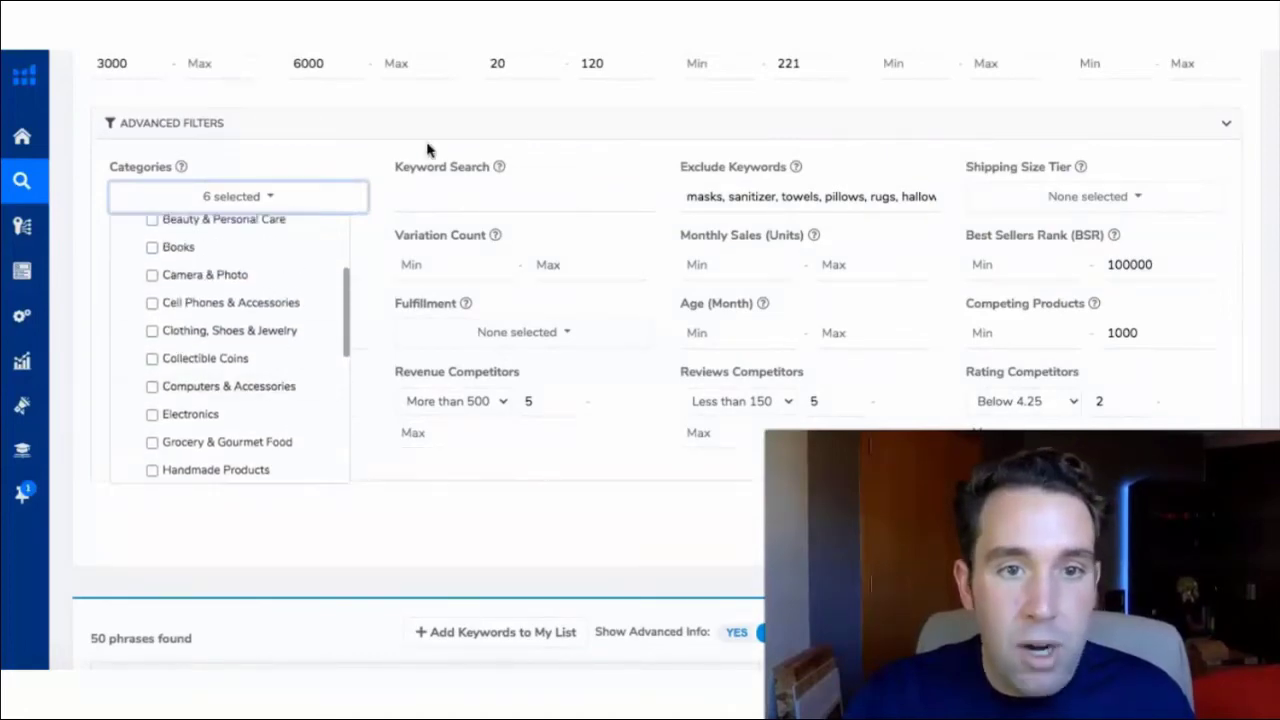
pyautogui.click(650, 155)
# Check the remaining keyword filters, then rerun the search without a monthly sales minimum and go to the results.
pyautogui.scroll(3, 650, 155)
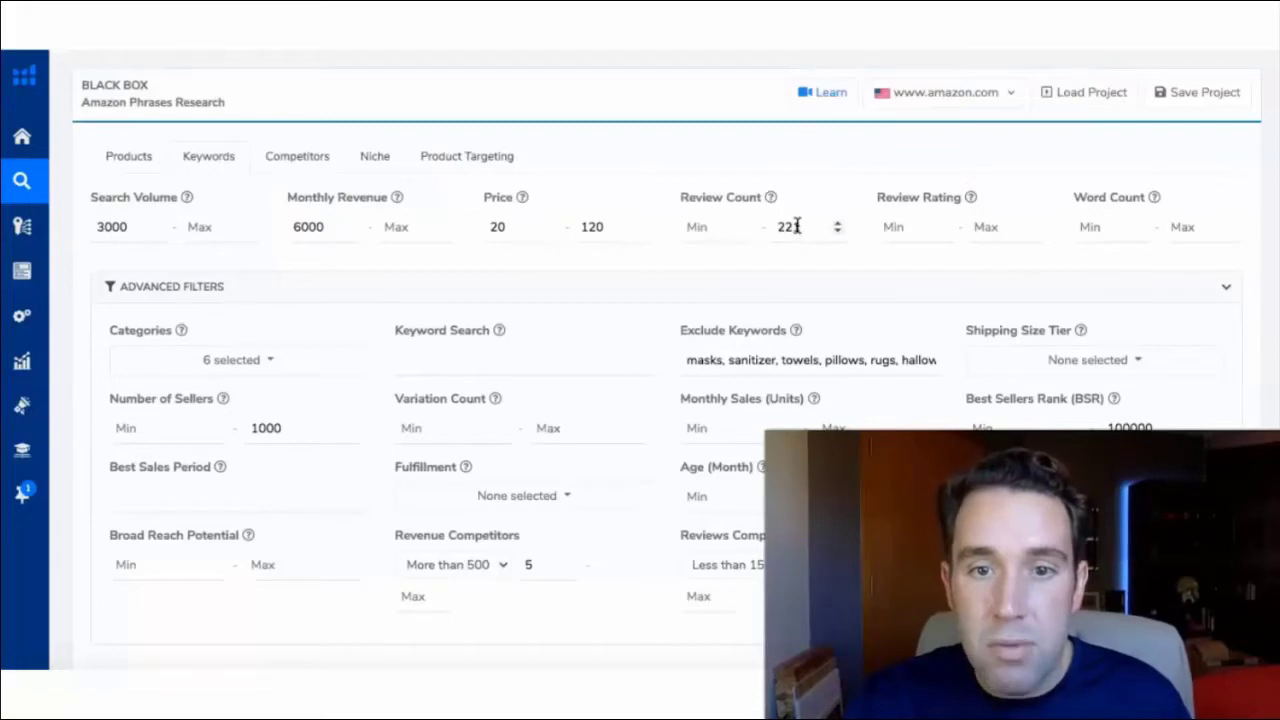
pyautogui.scroll(-3, 802, 228)
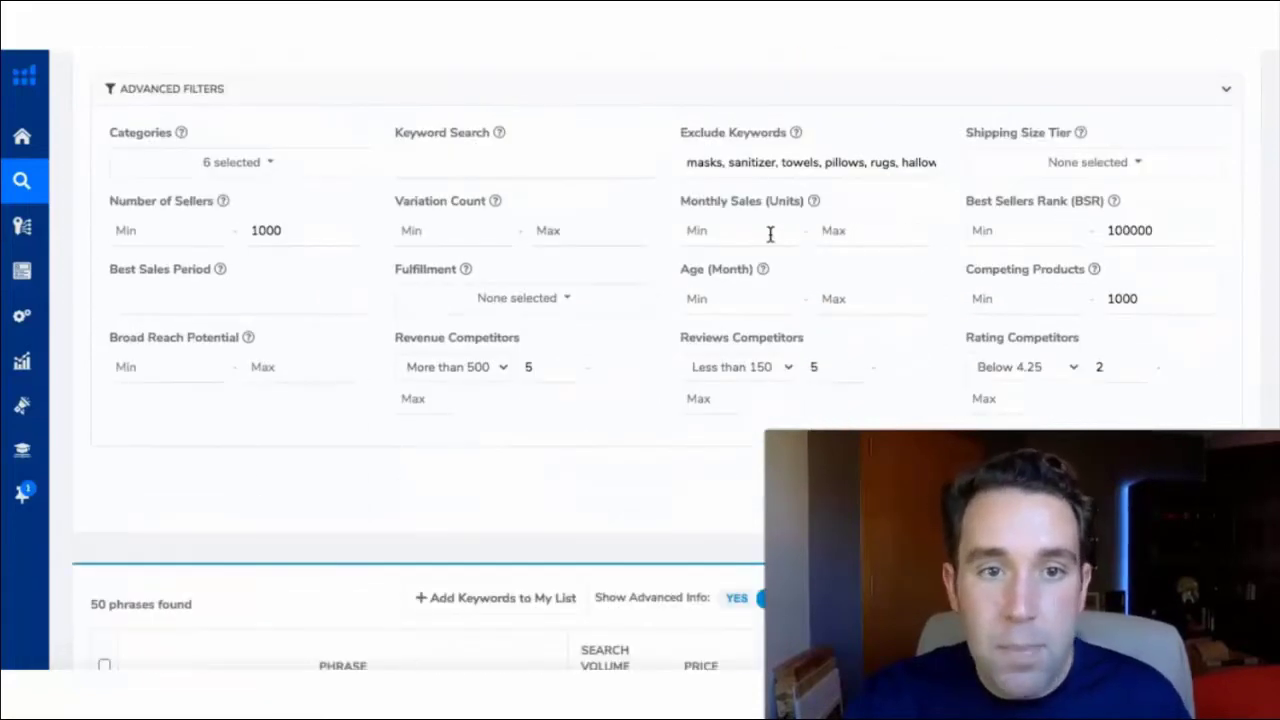
pyautogui.scroll(-2, 912, 333)
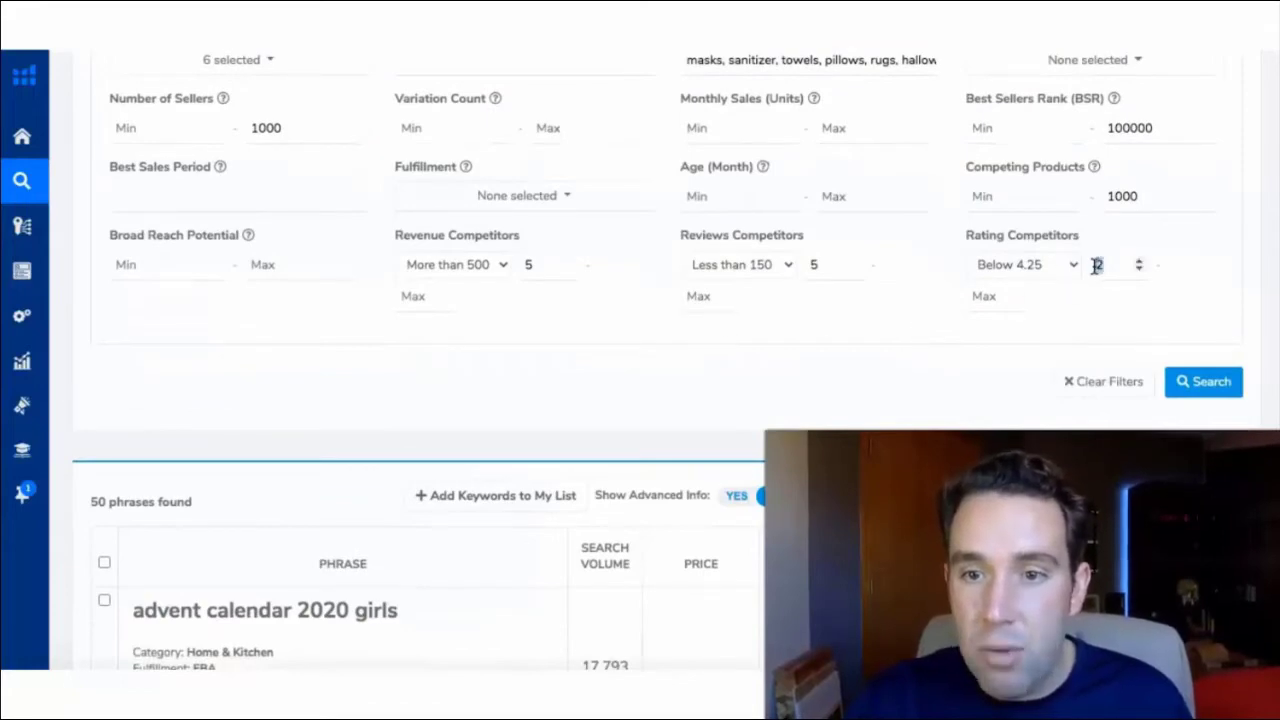
pyautogui.click(1183, 386)
pyautogui.scroll(-4, 921, 268)
pyautogui.scroll(-3, 921, 268)
pyautogui.scroll(-4, 826, 340)
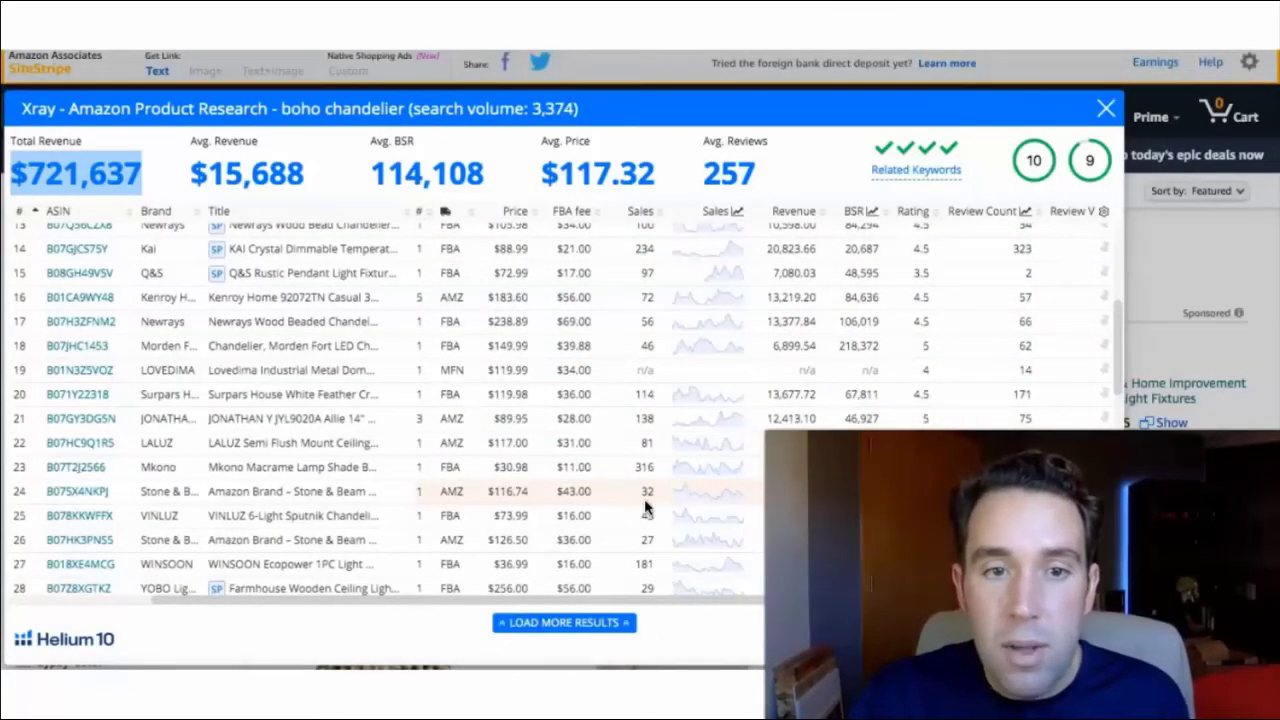
# Return to the boho chandelier Xray results and look over the higher-ranked listings again.
pyautogui.scroll(4, 520, 386)
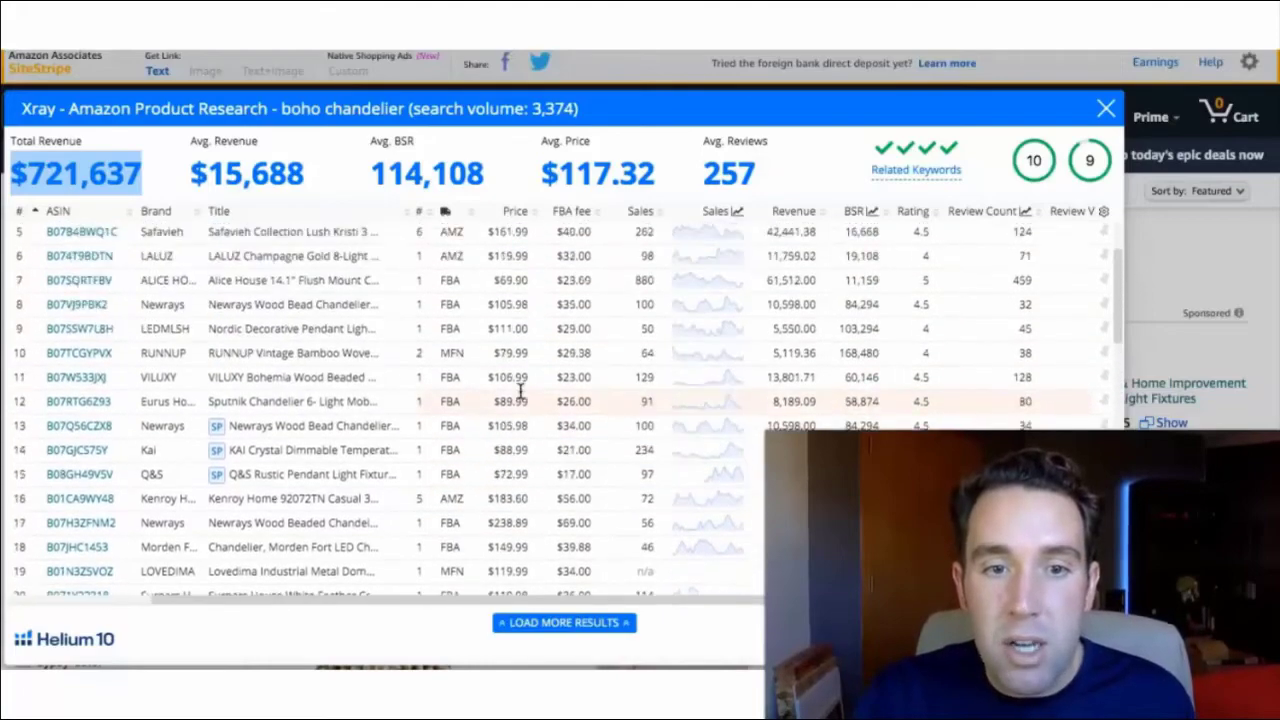
pyautogui.scroll(1, 520, 392)
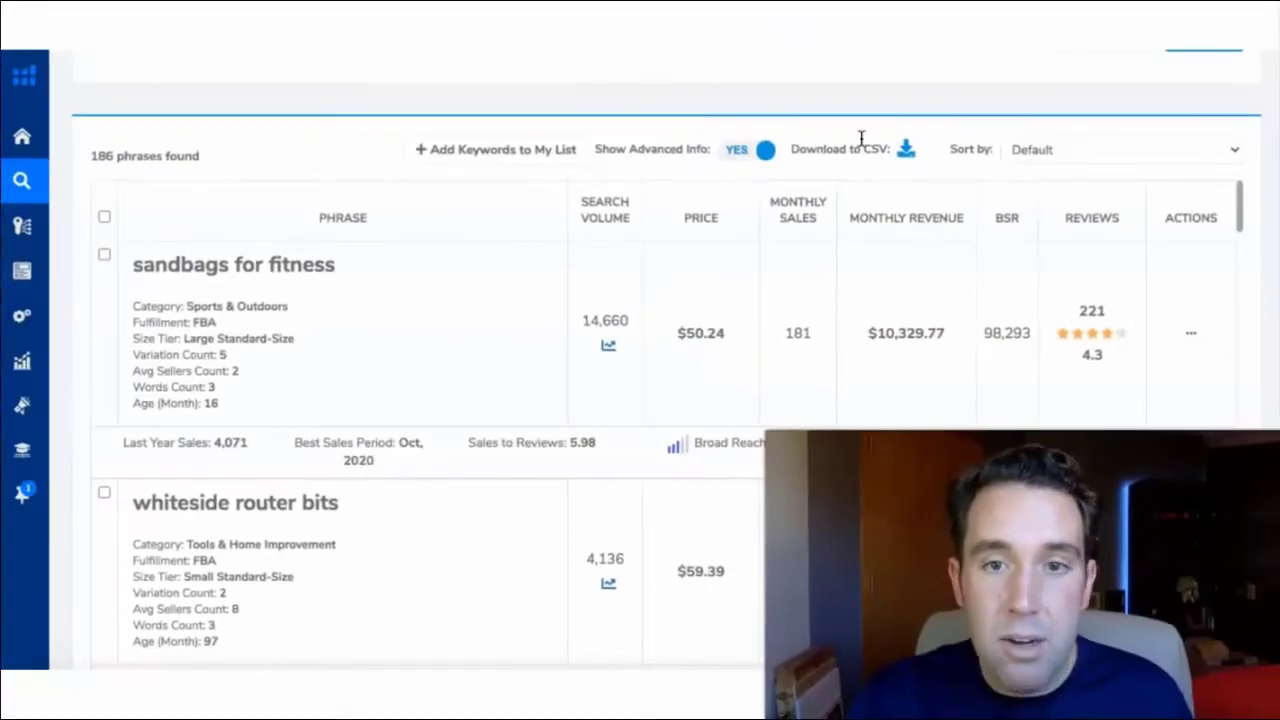
# Review the first page of new Black Box results down to ballet bar, including gambrel, compound bow release and exit sign with emergency lights.
pyautogui.scroll(-5, 868, 136)
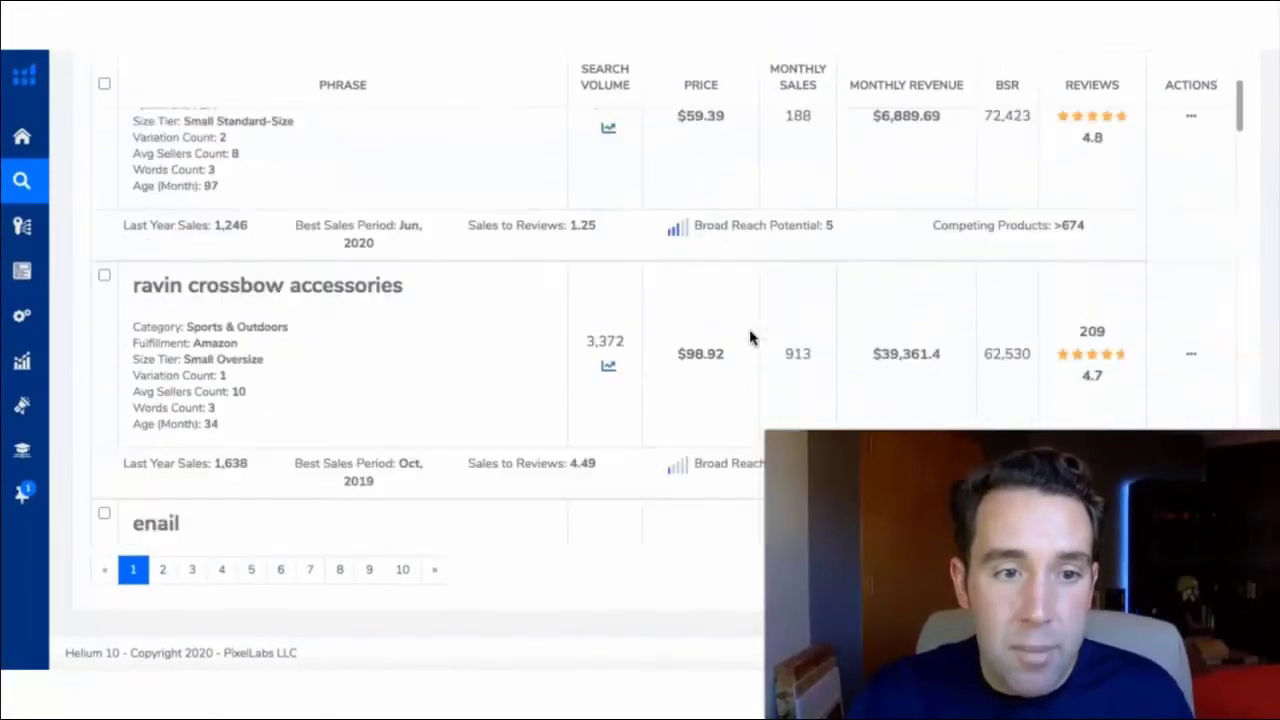
pyautogui.scroll(-6, 750, 338)
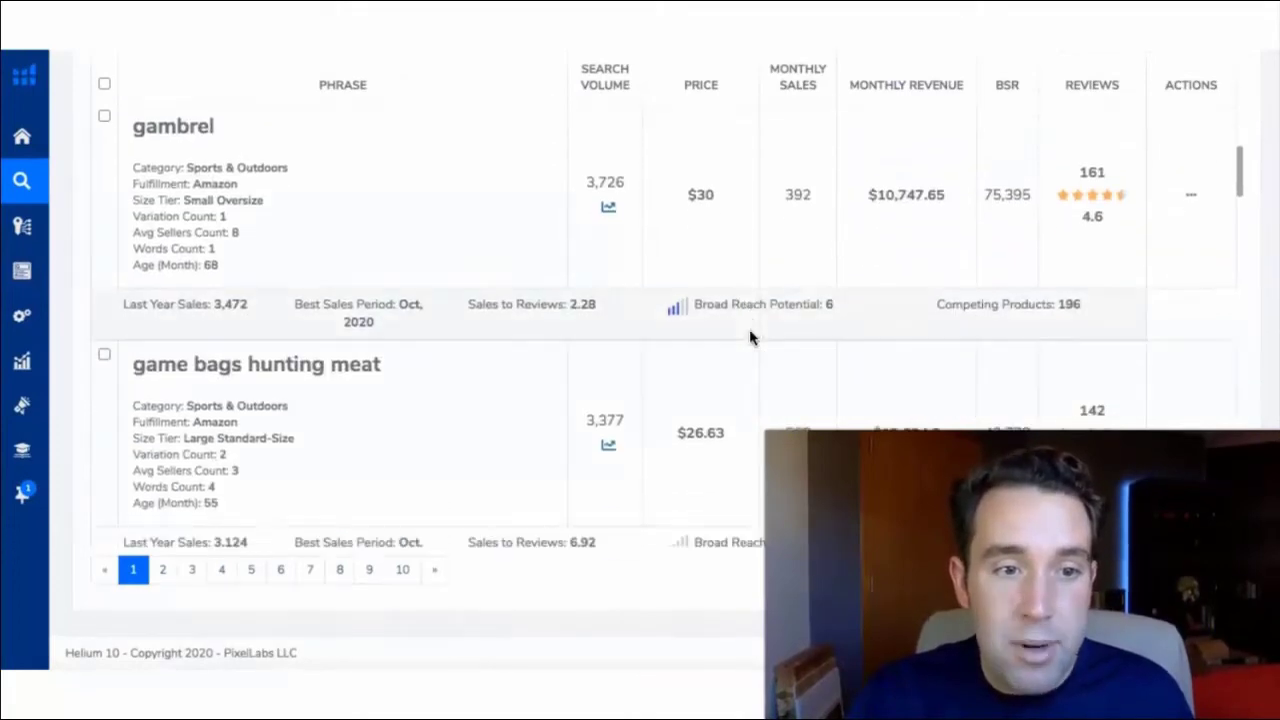
pyautogui.scroll(-5, 750, 338)
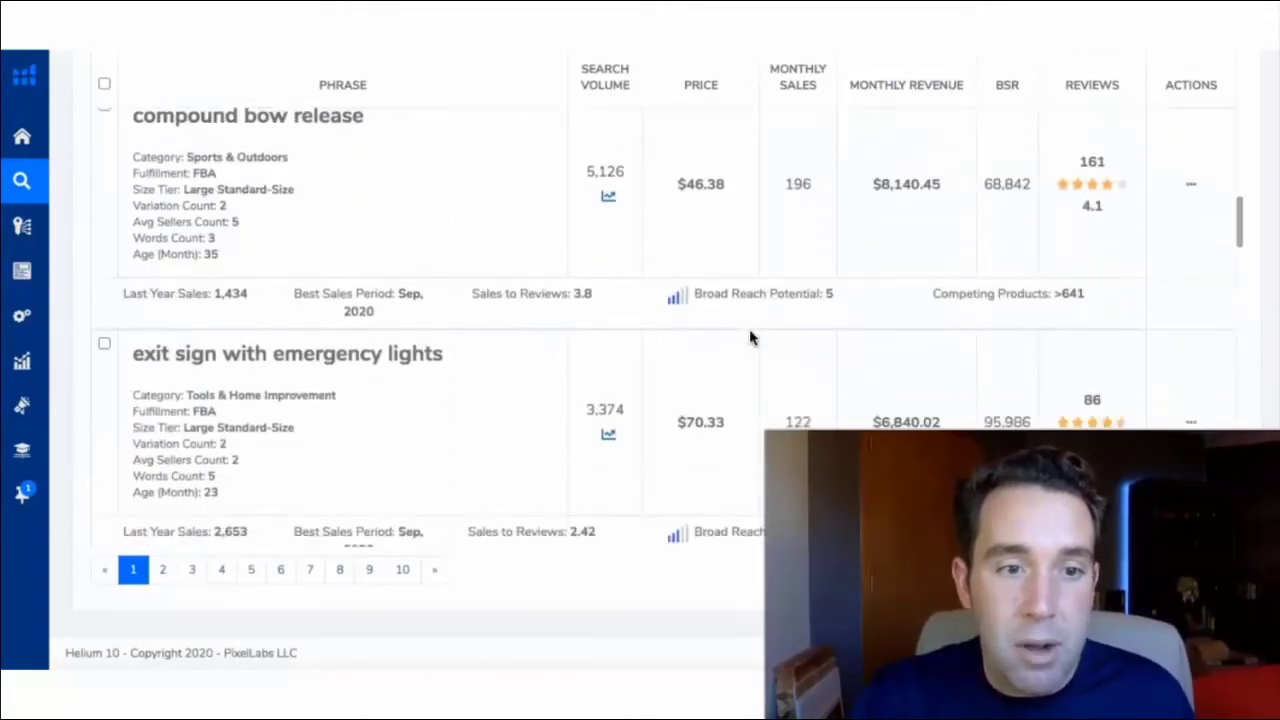
pyautogui.scroll(-1, 750, 338)
pyautogui.scroll(-2, 660, 320)
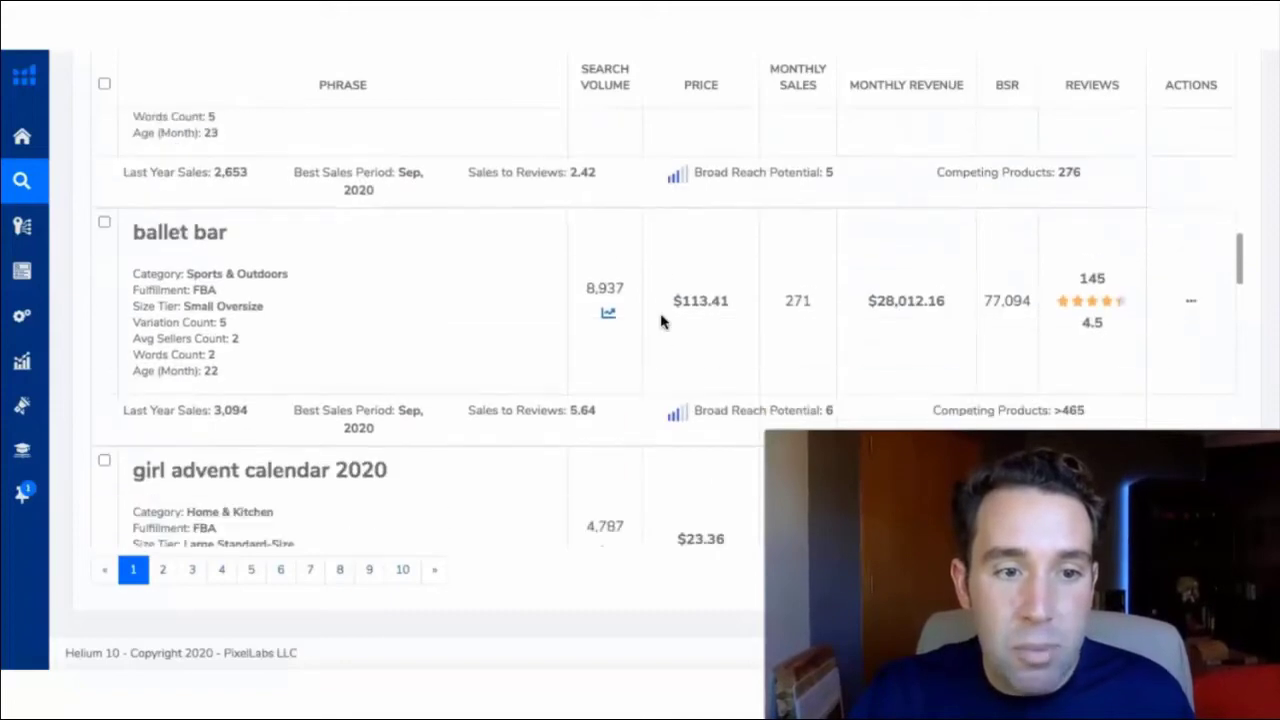
pyautogui.scroll(1, 662, 320)
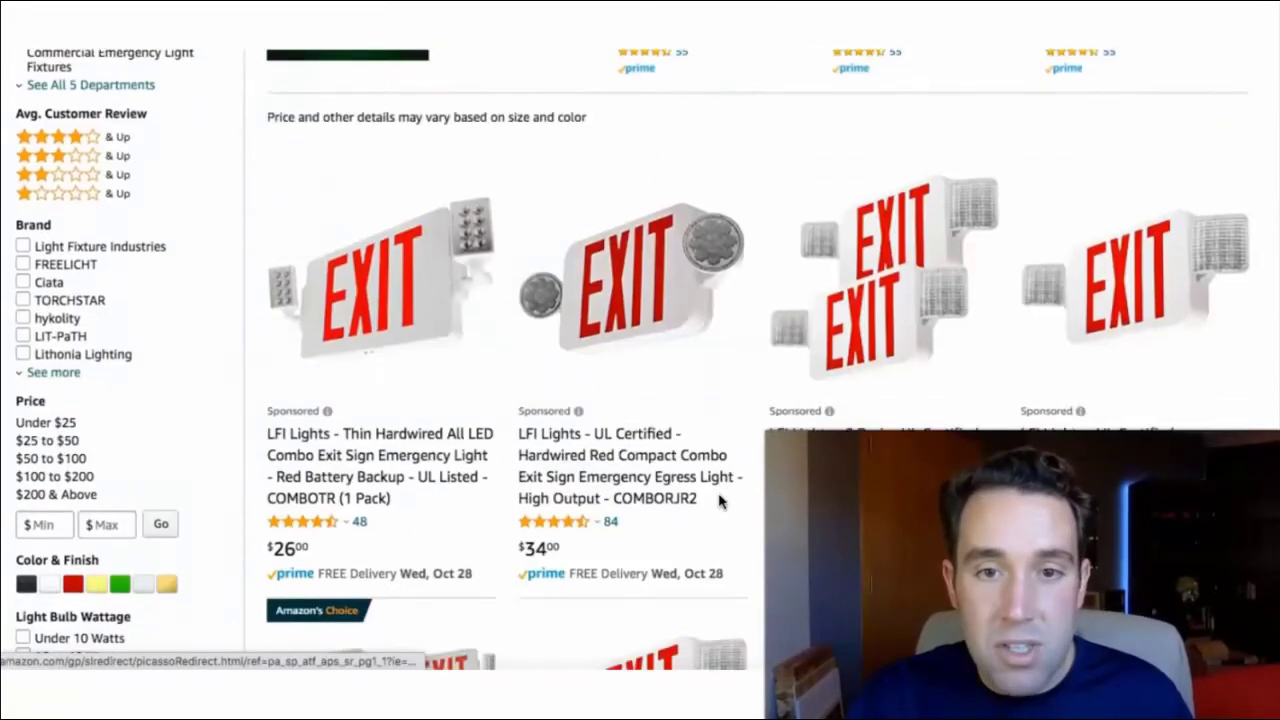
# Highlight the result count for exit sign with emergency lights on Amazon, then run Xray on those search results.
pyautogui.click(845, 2)
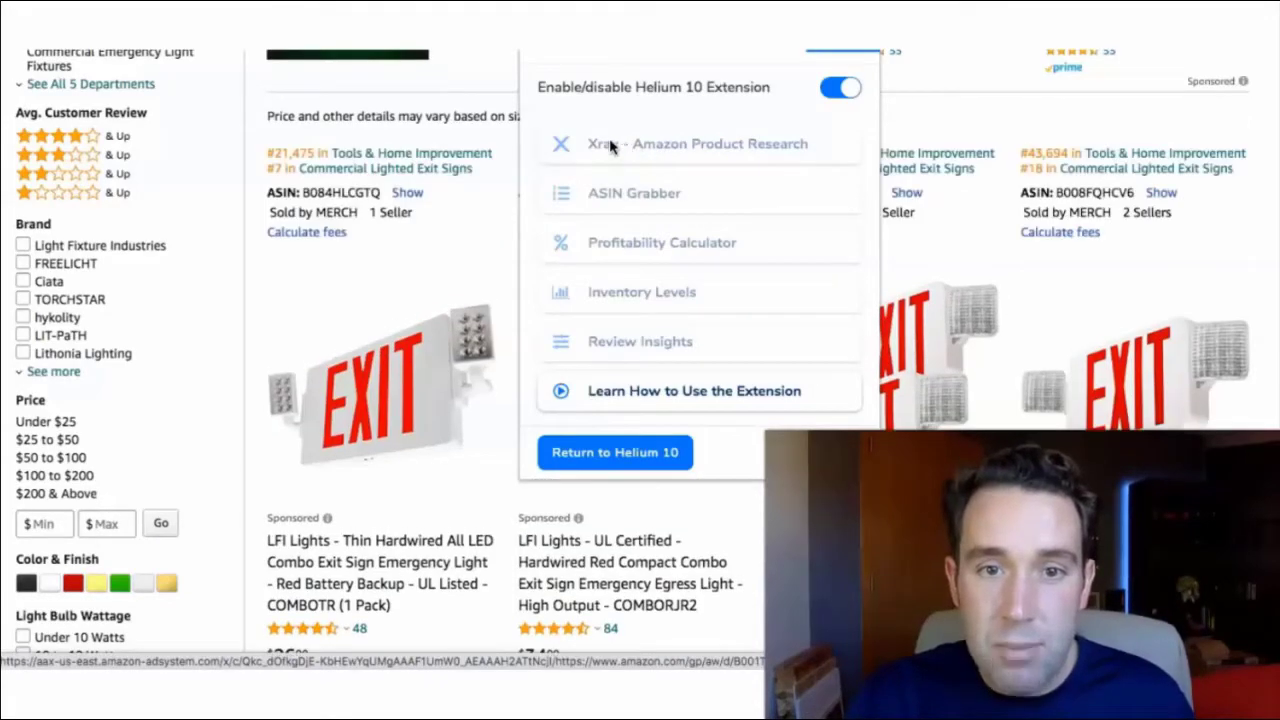
pyautogui.scroll(5, 286, 303)
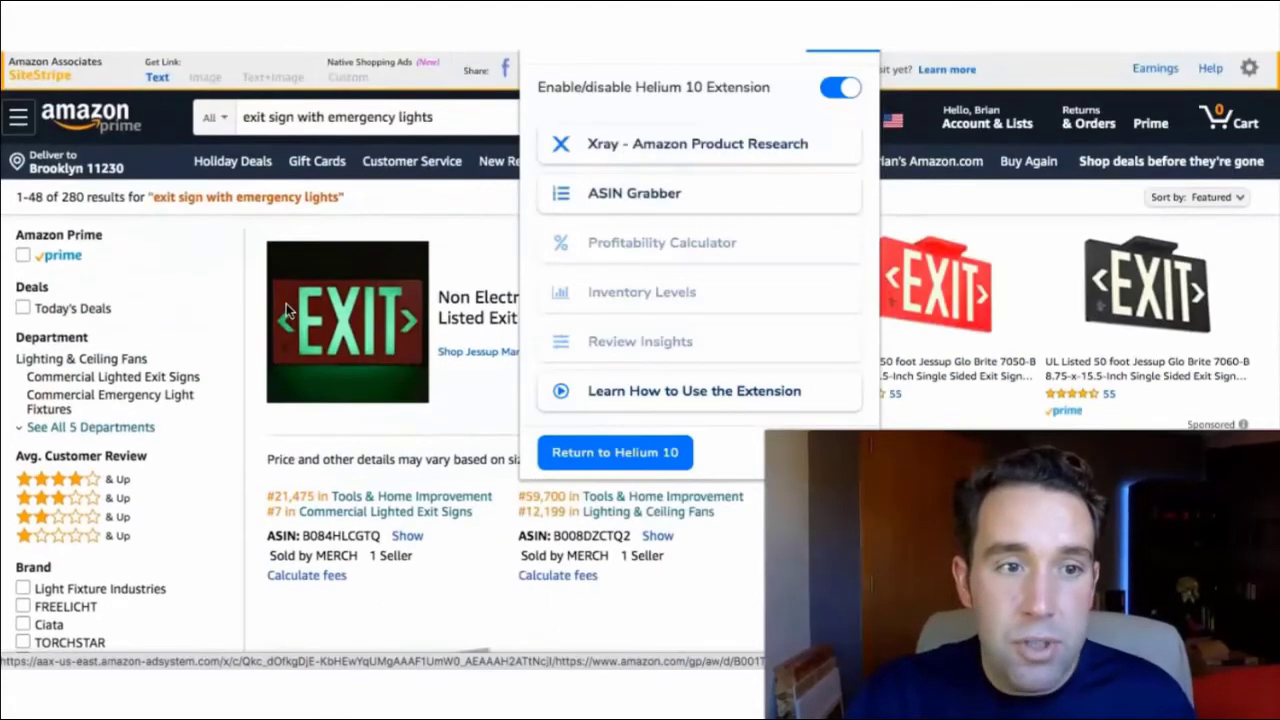
pyautogui.moveTo(48, 190); pyautogui.dragTo(102, 190)
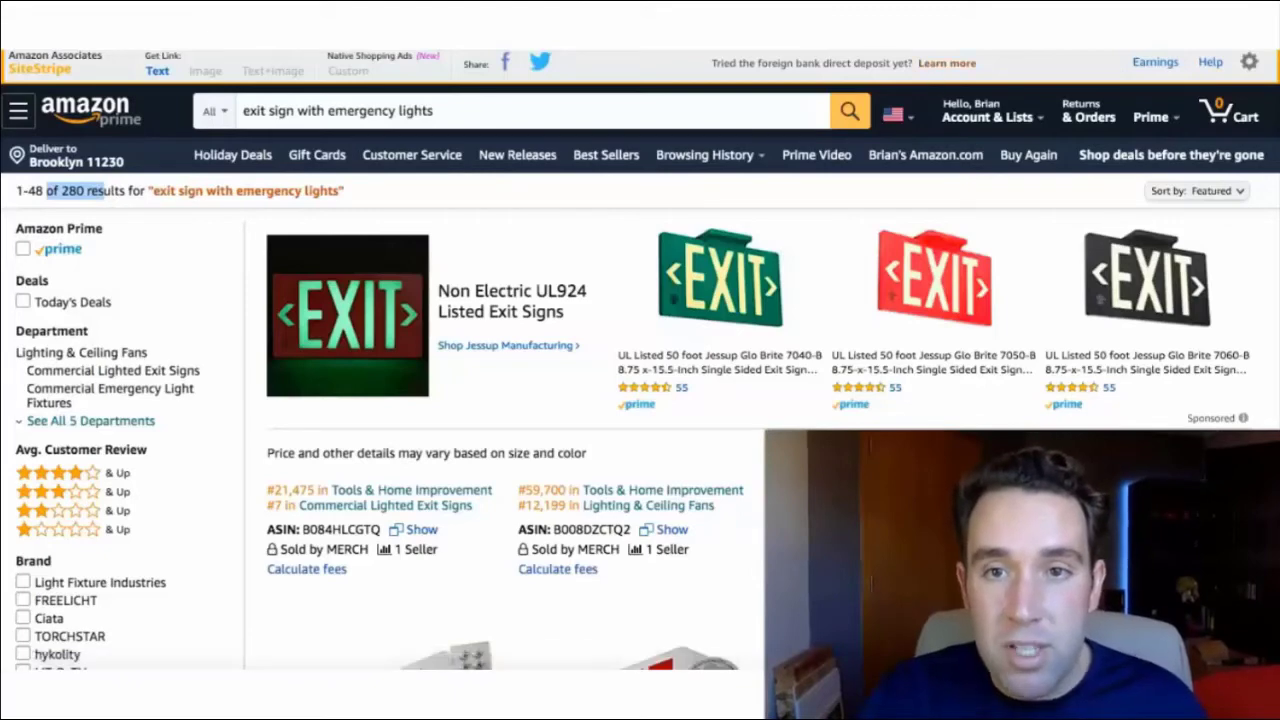
pyautogui.click(843, 30)
pyautogui.click(657, 150)
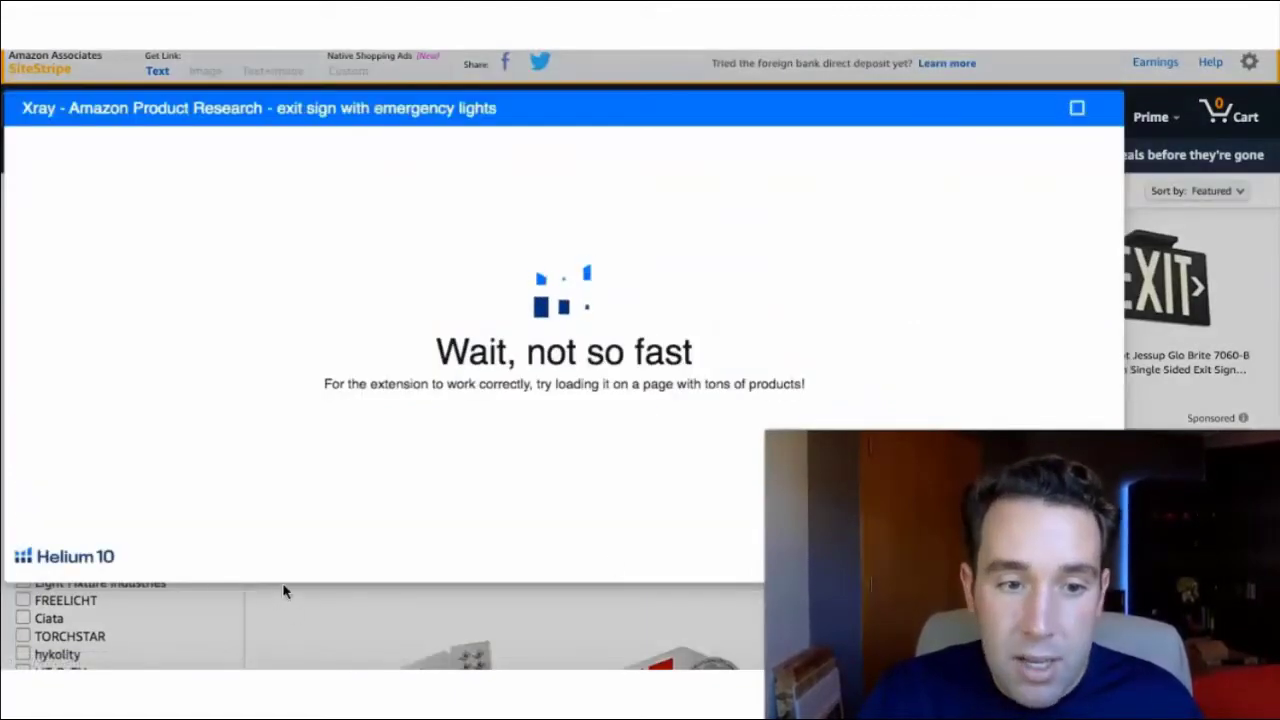
# Compare price, sales, revenue, review count and review velocity across the exit sign listings in Xray.
pyautogui.scroll(-1, 279, 588)
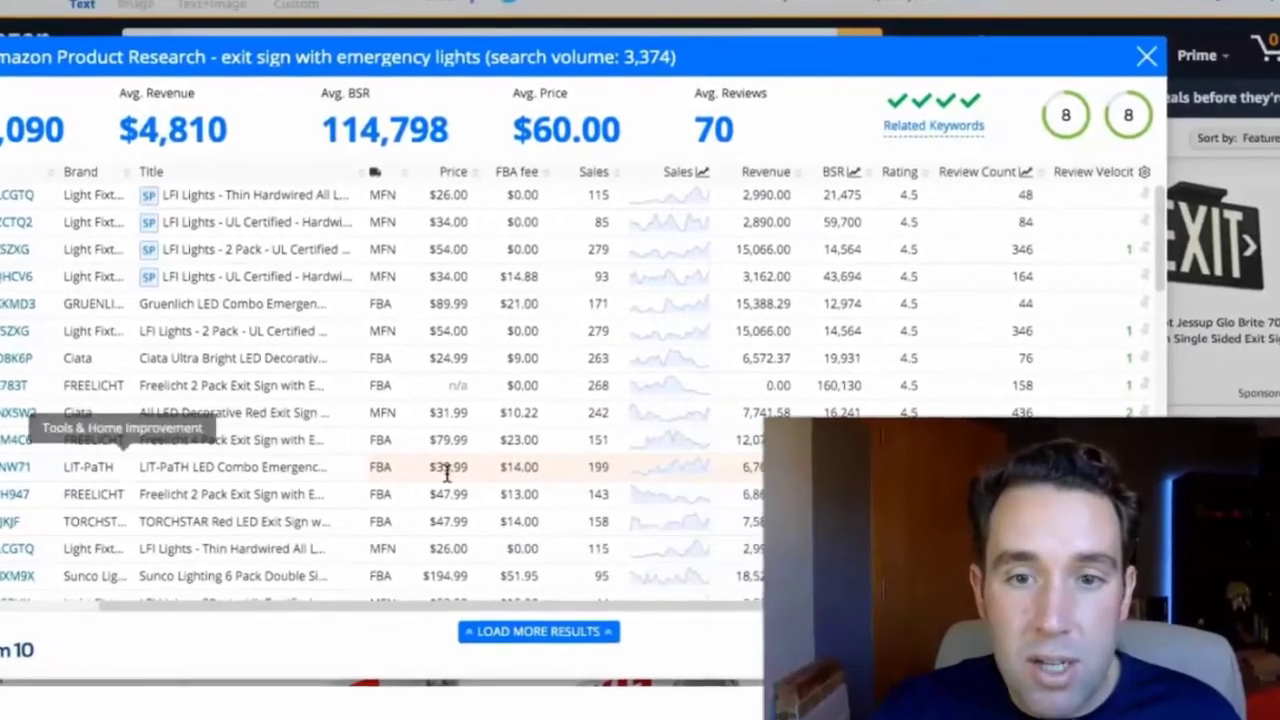
pyautogui.hscroll(3, 445, 472)
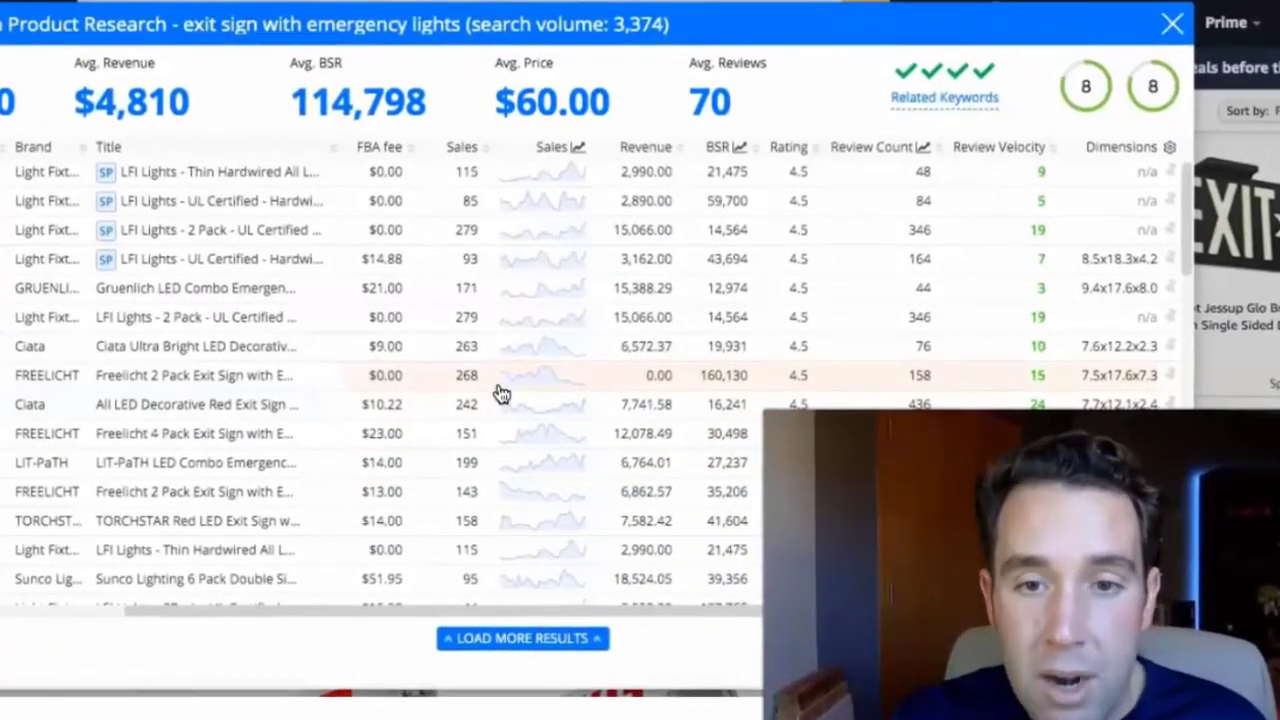
pyautogui.hscroll(2, 510, 393)
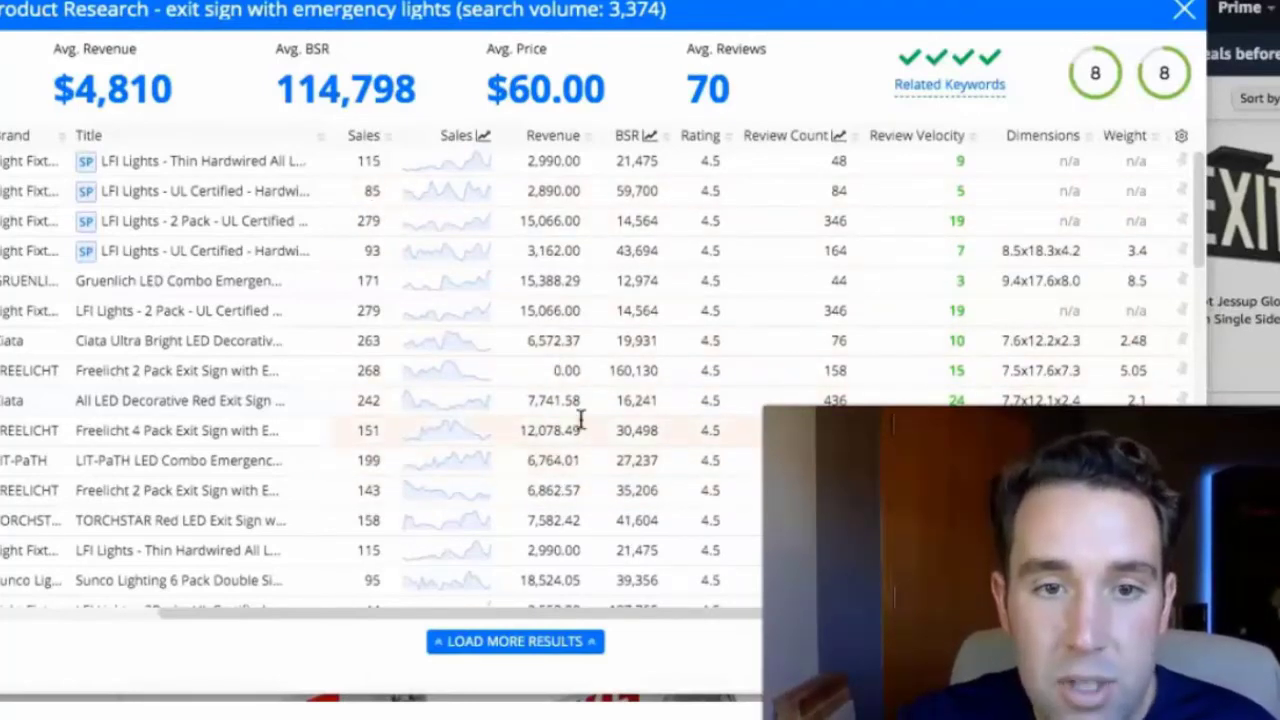
# Preview the tenth and fifth exit sign listings, then check the listing creation dates.
pyautogui.hscroll(-5, 580, 420)
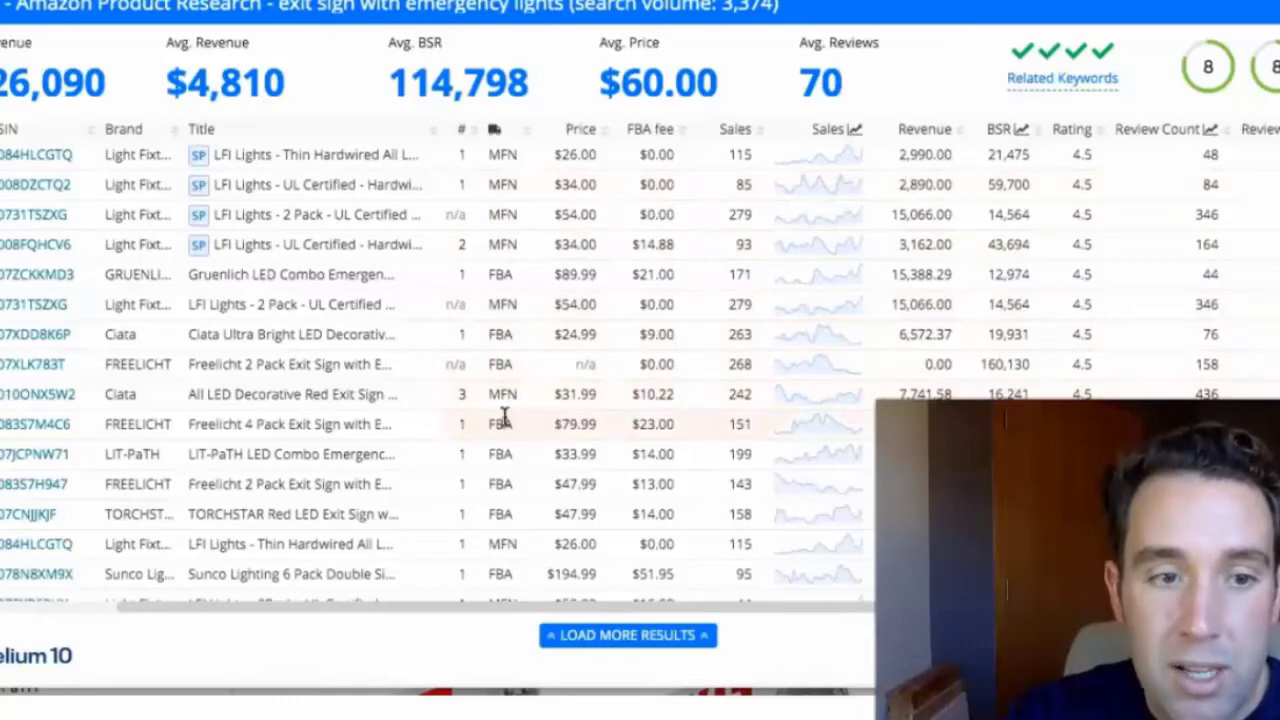
pyautogui.moveTo(40, 428)
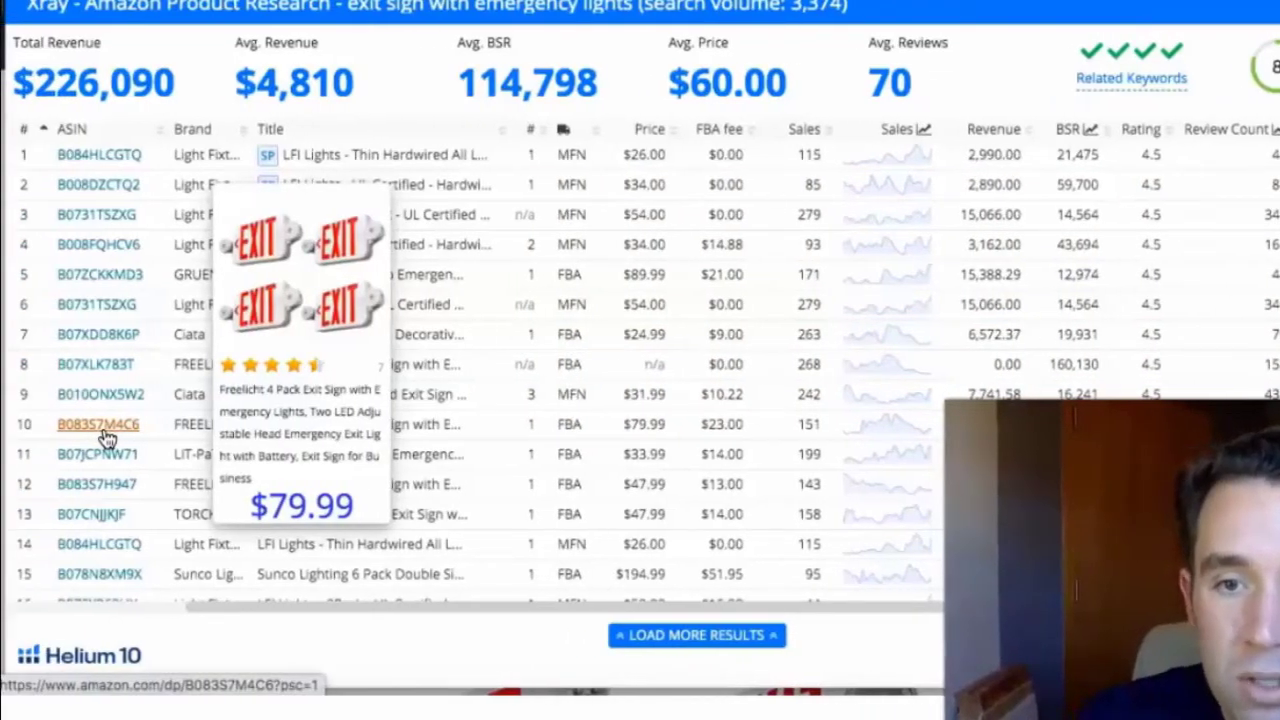
pyautogui.moveTo(98, 284)
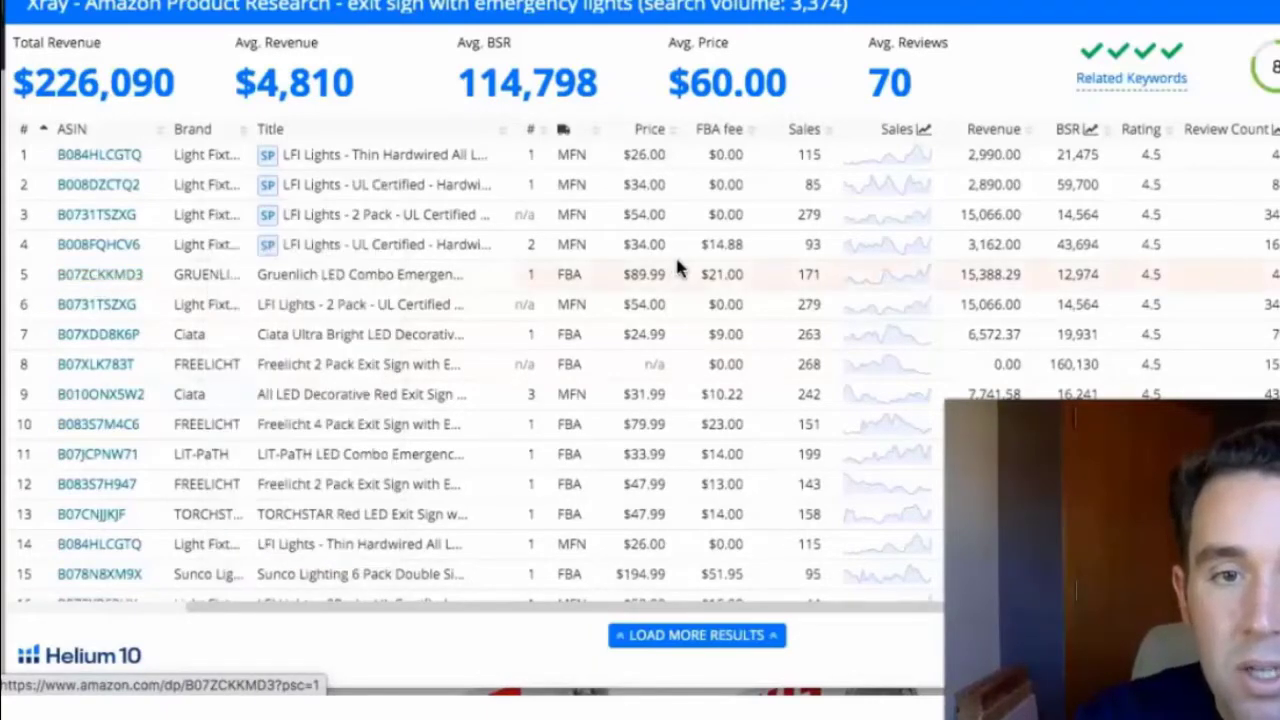
pyautogui.hscroll(10, 675, 254)
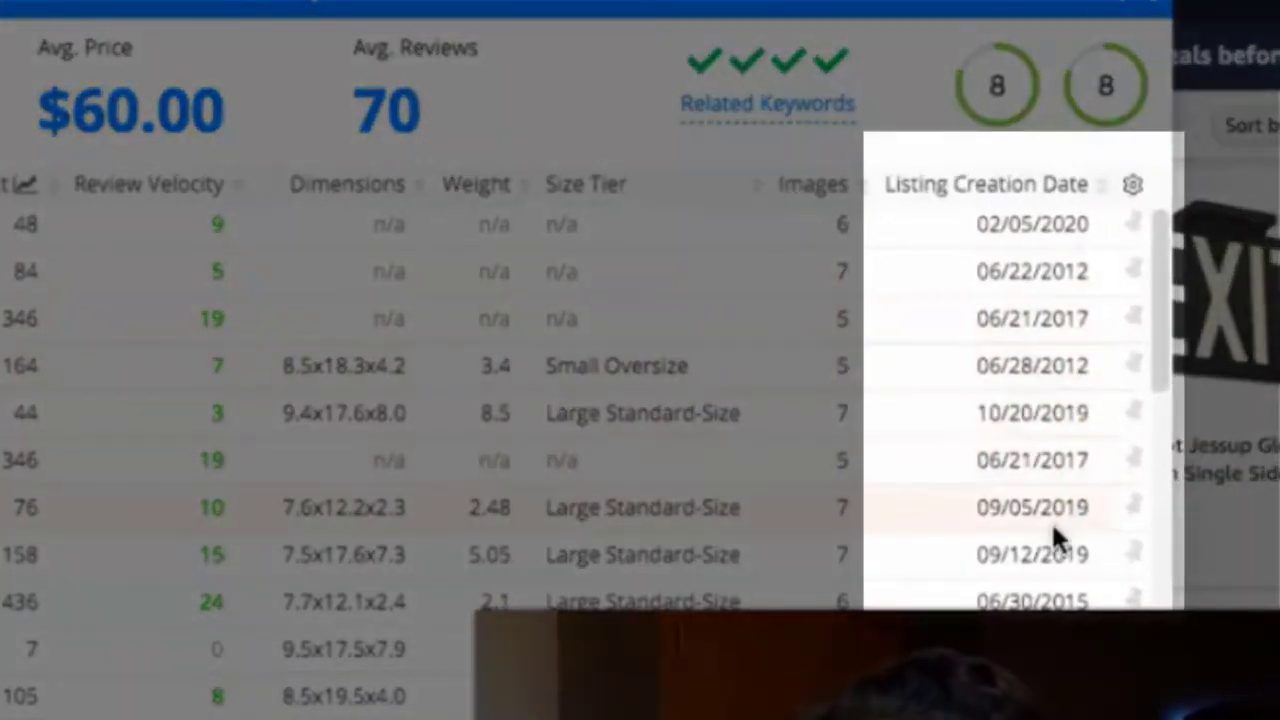
pyautogui.scroll(-2, 1053, 527)
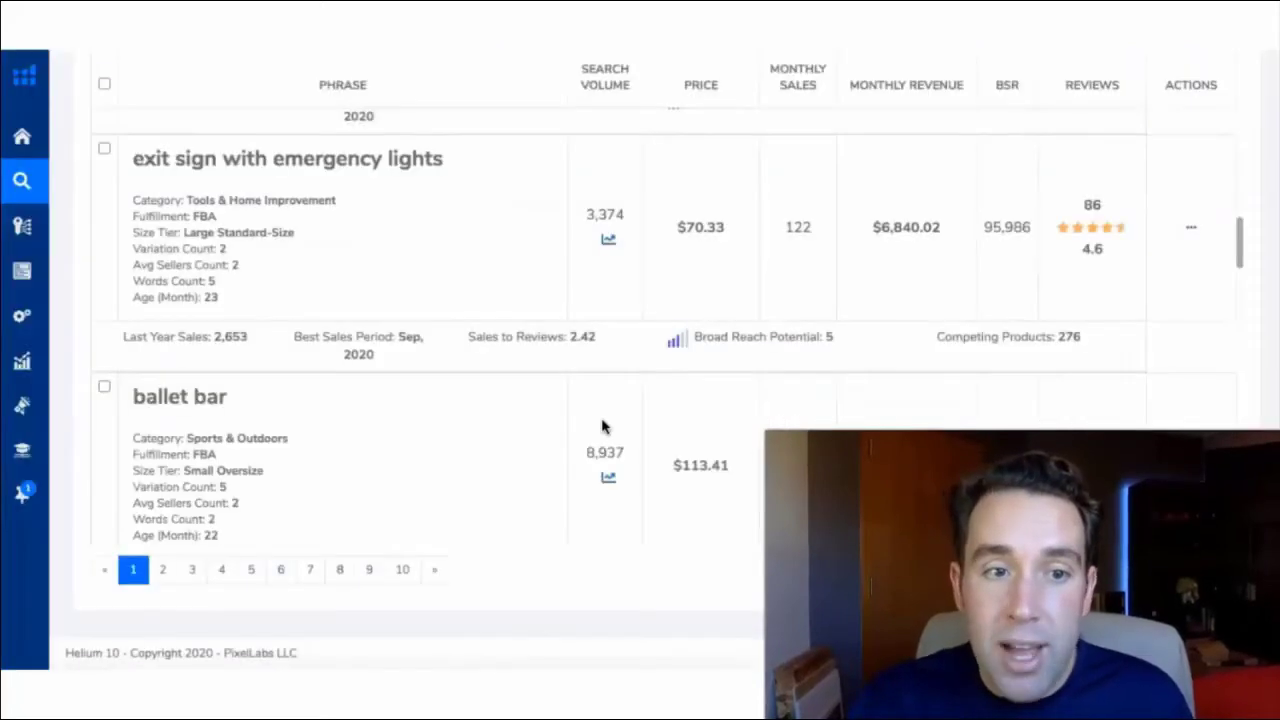
# Return to Black Box and review the rest of the first results page, from ballet bar to scent lock hunting clothes.
pyautogui.scroll(-5, 604, 425)
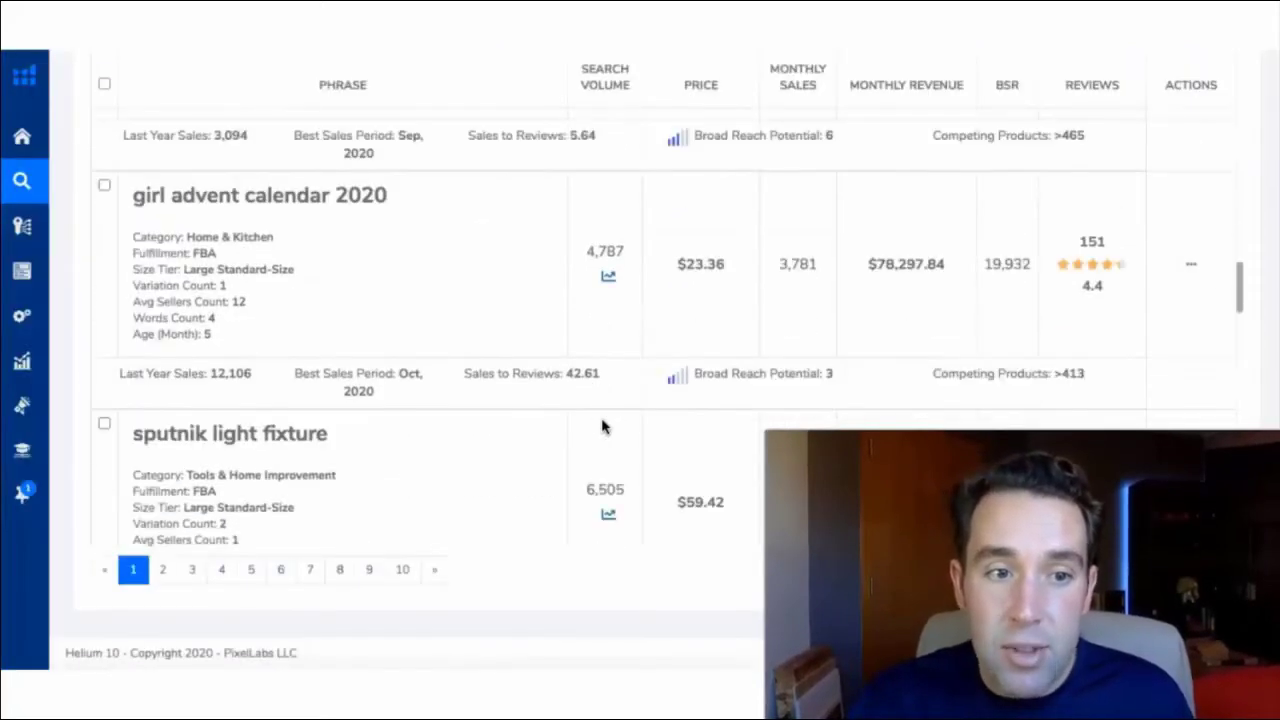
pyautogui.scroll(-5, 602, 427)
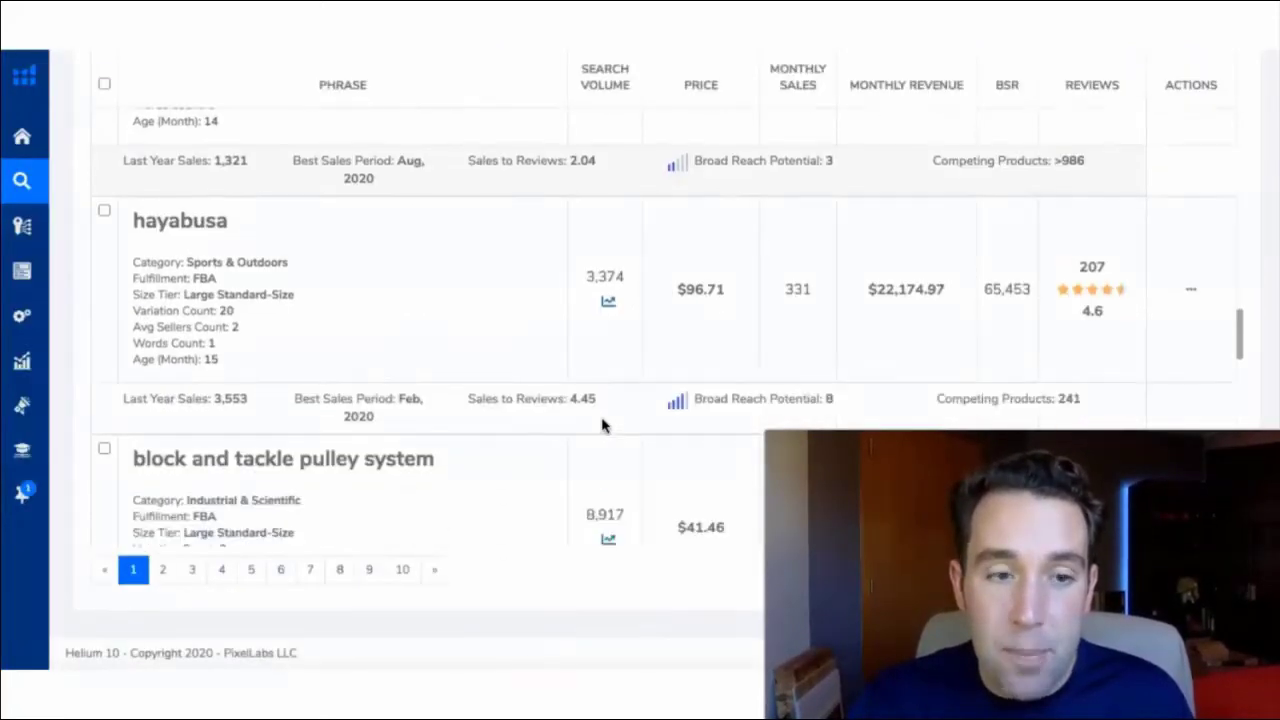
pyautogui.scroll(-5, 602, 426)
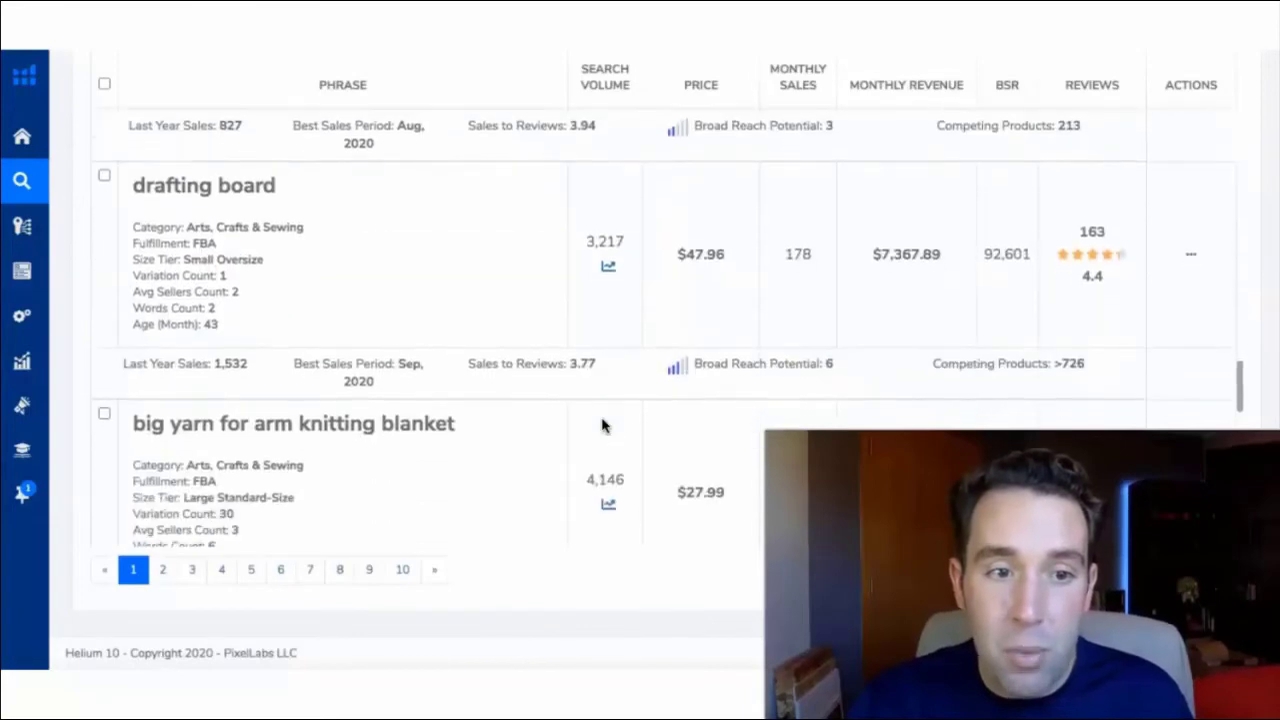
pyautogui.scroll(-8, 602, 426)
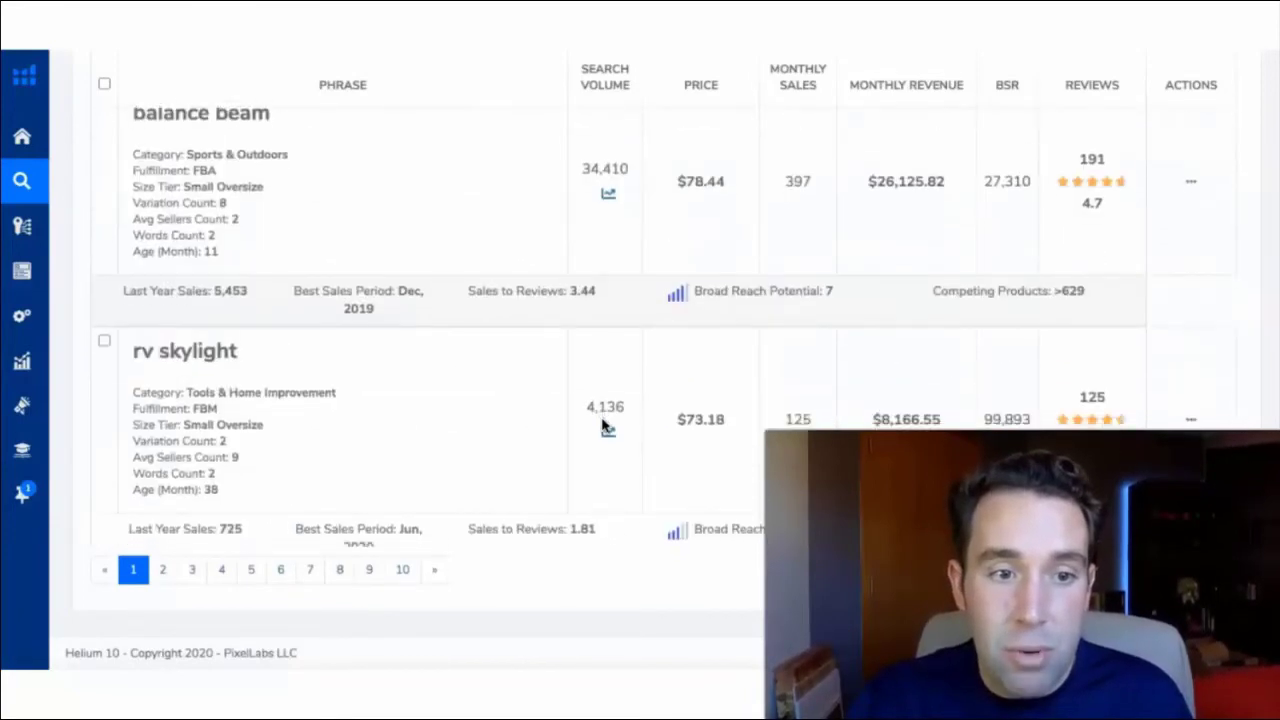
pyautogui.scroll(-5, 602, 426)
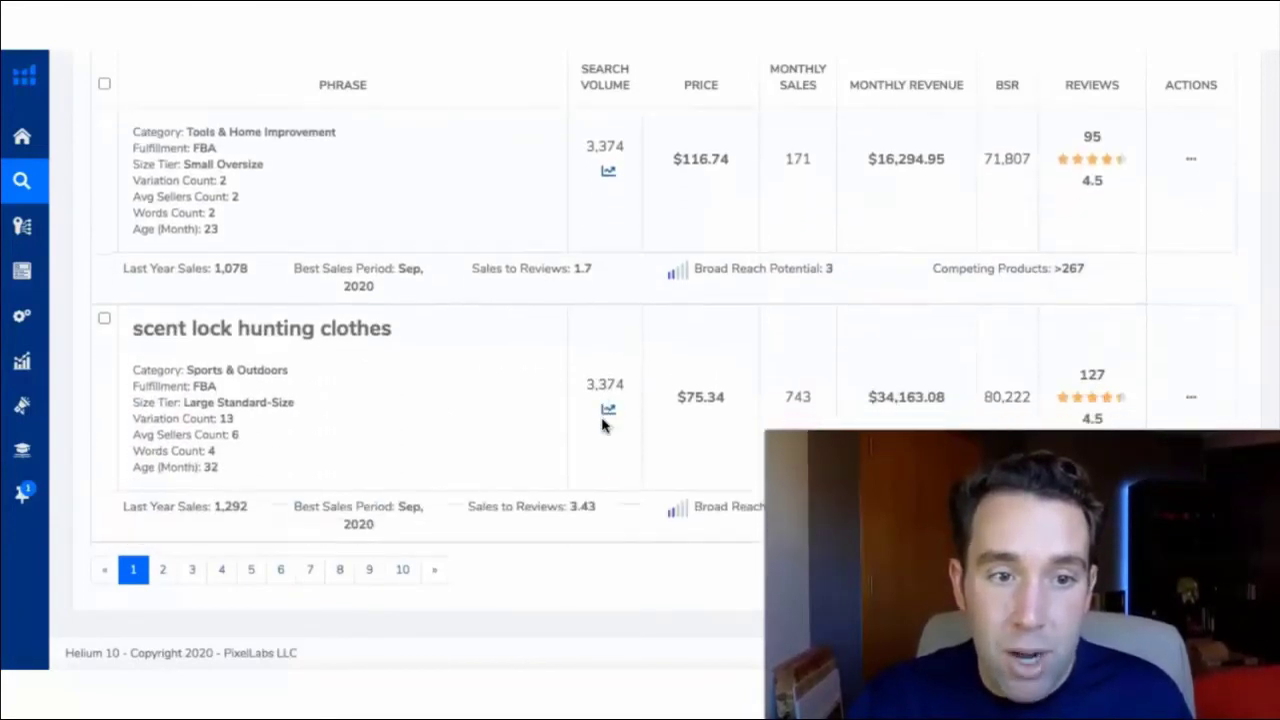
# Open the second page of Black Box results and review the phrases from tennis racket bag to screen printing kit.
pyautogui.click(163, 572)
pyautogui.scroll(-10, 589, 517)
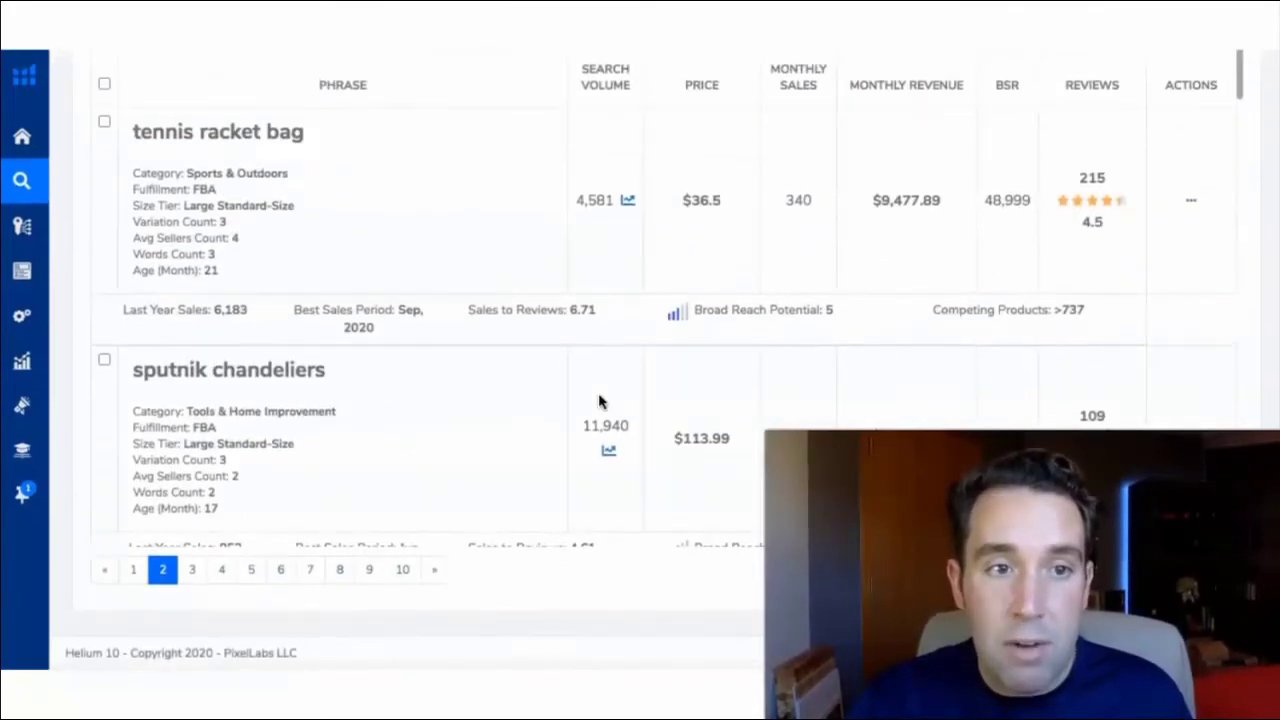
pyautogui.scroll(-1, 600, 402)
pyautogui.scroll(1, 600, 402)
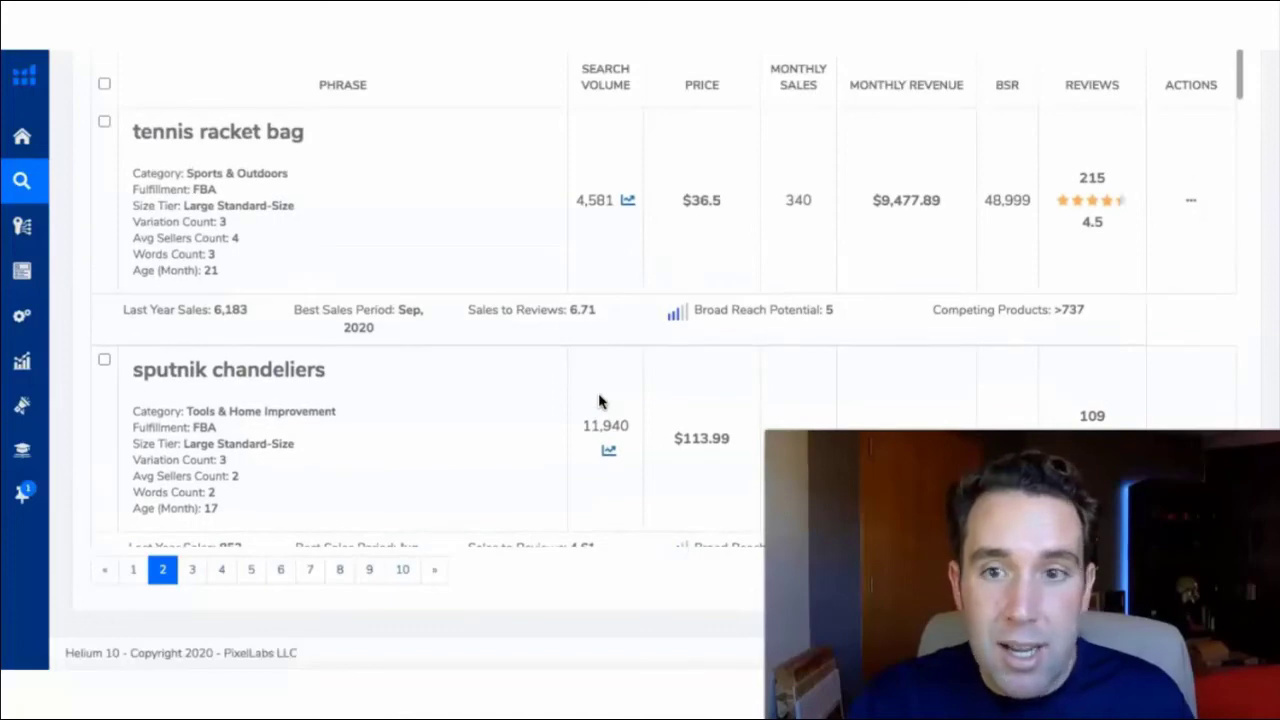
pyautogui.scroll(-10, 815, 362)
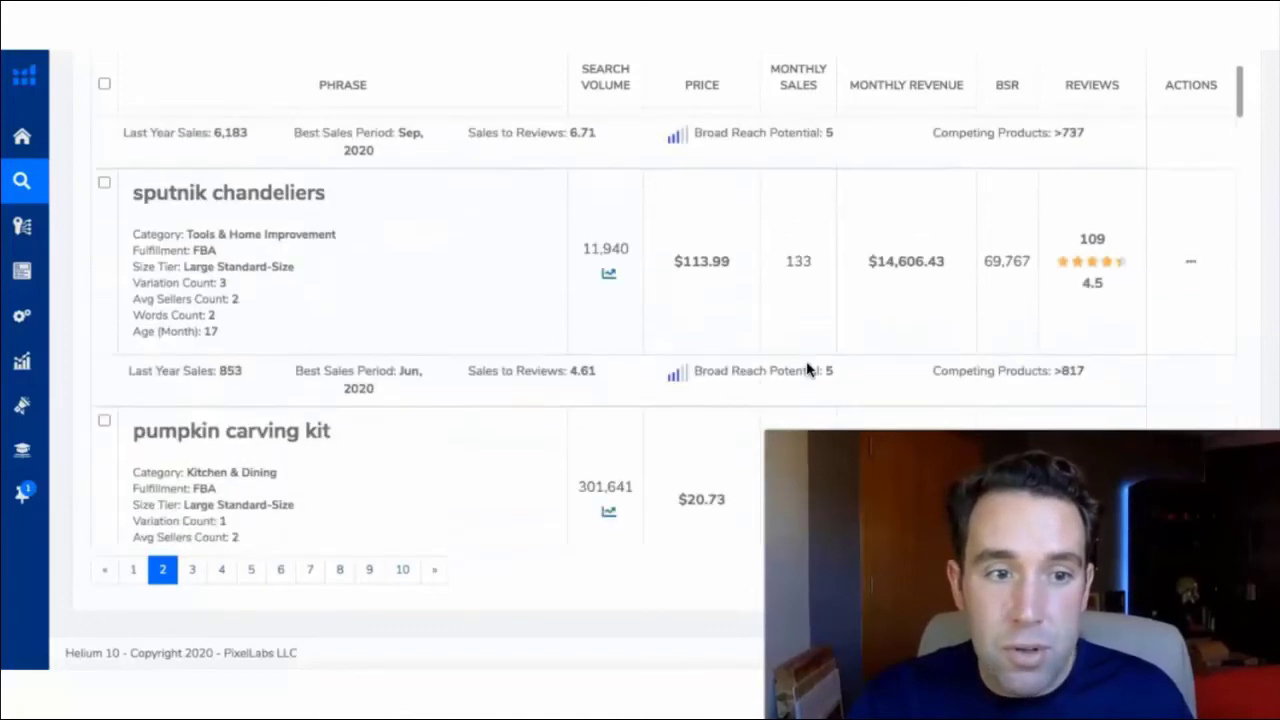
pyautogui.scroll(-2, 808, 370)
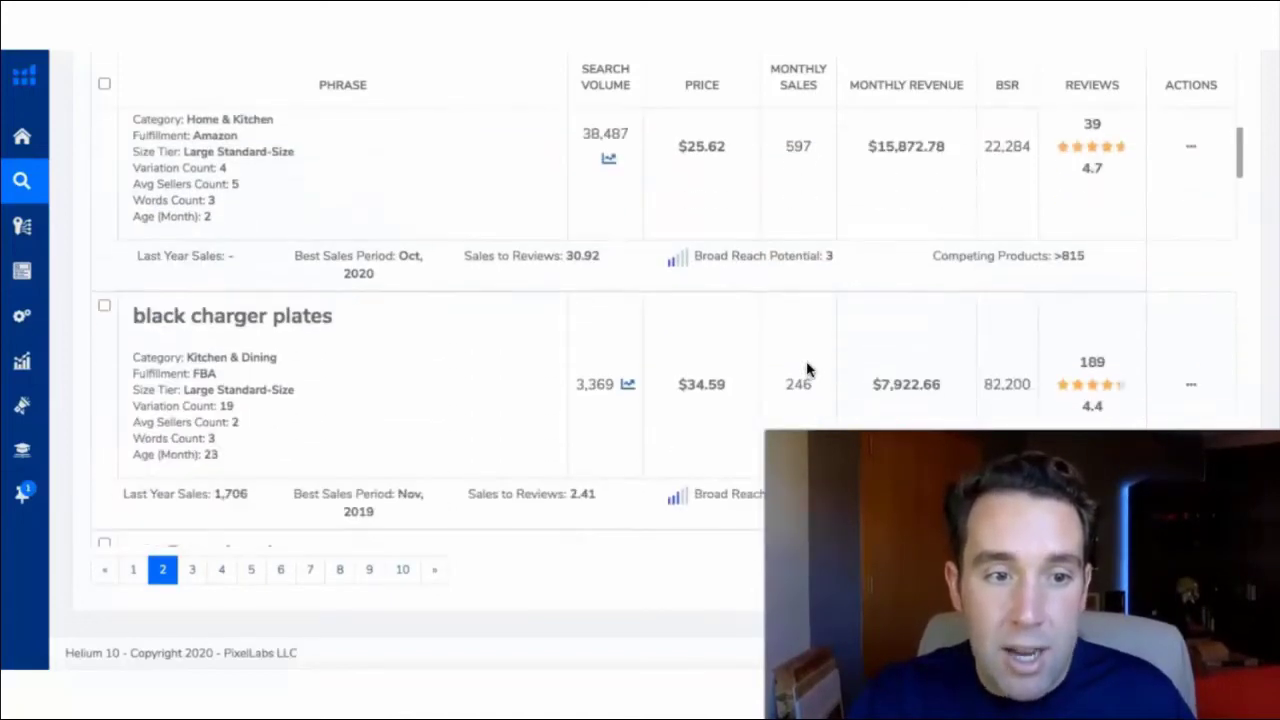
pyautogui.scroll(-6, 808, 370)
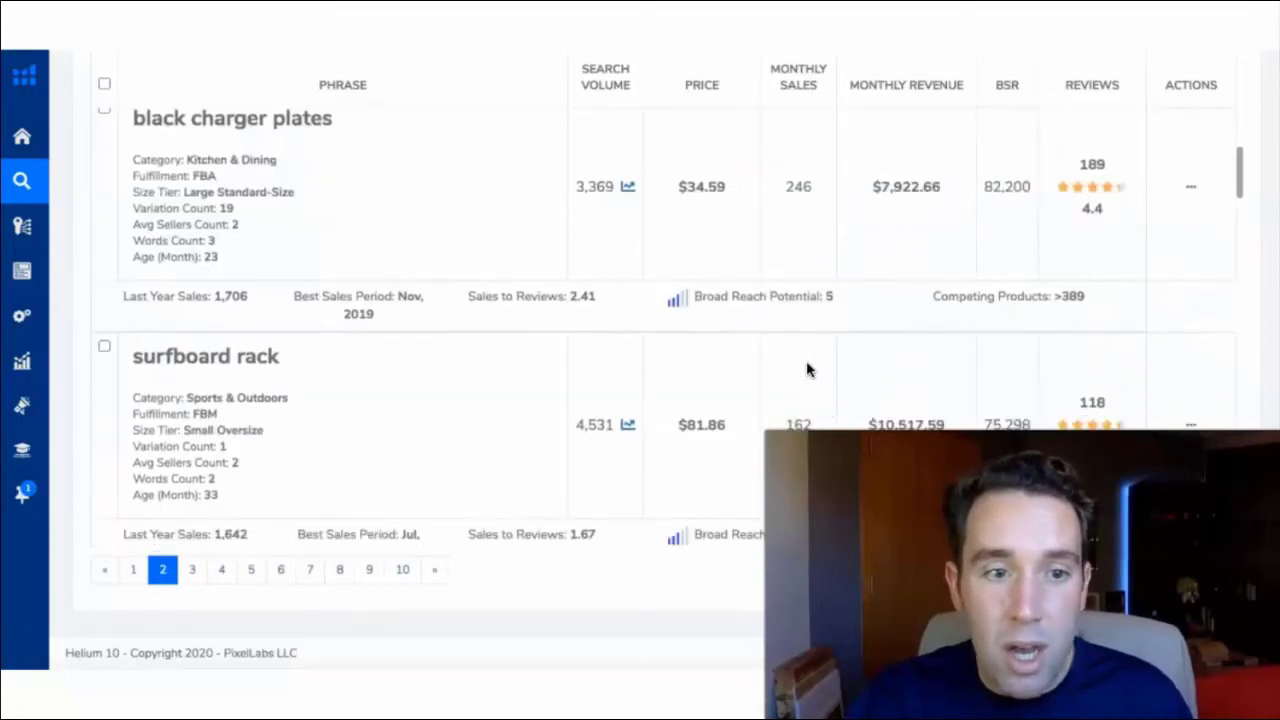
pyautogui.scroll(-2, 808, 370)
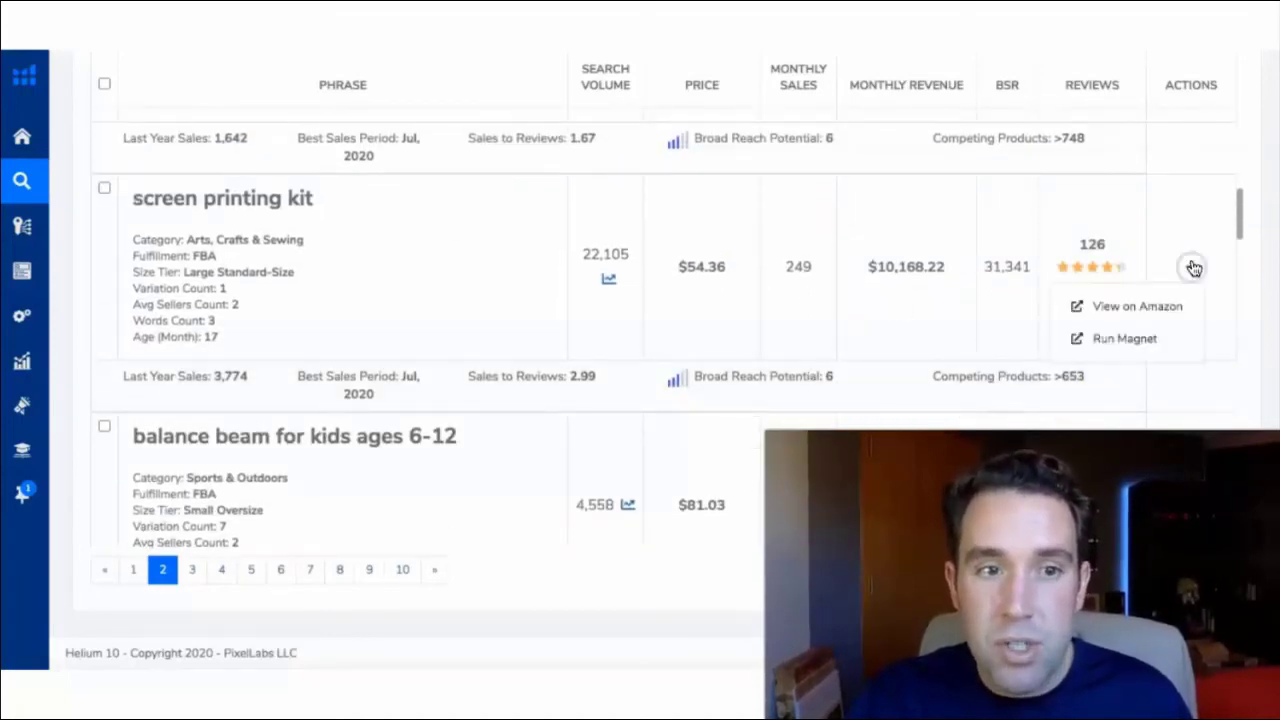
# View the phrase screen printing kit on Amazon and run Xray on its search results.
pyautogui.click(1108, 310)
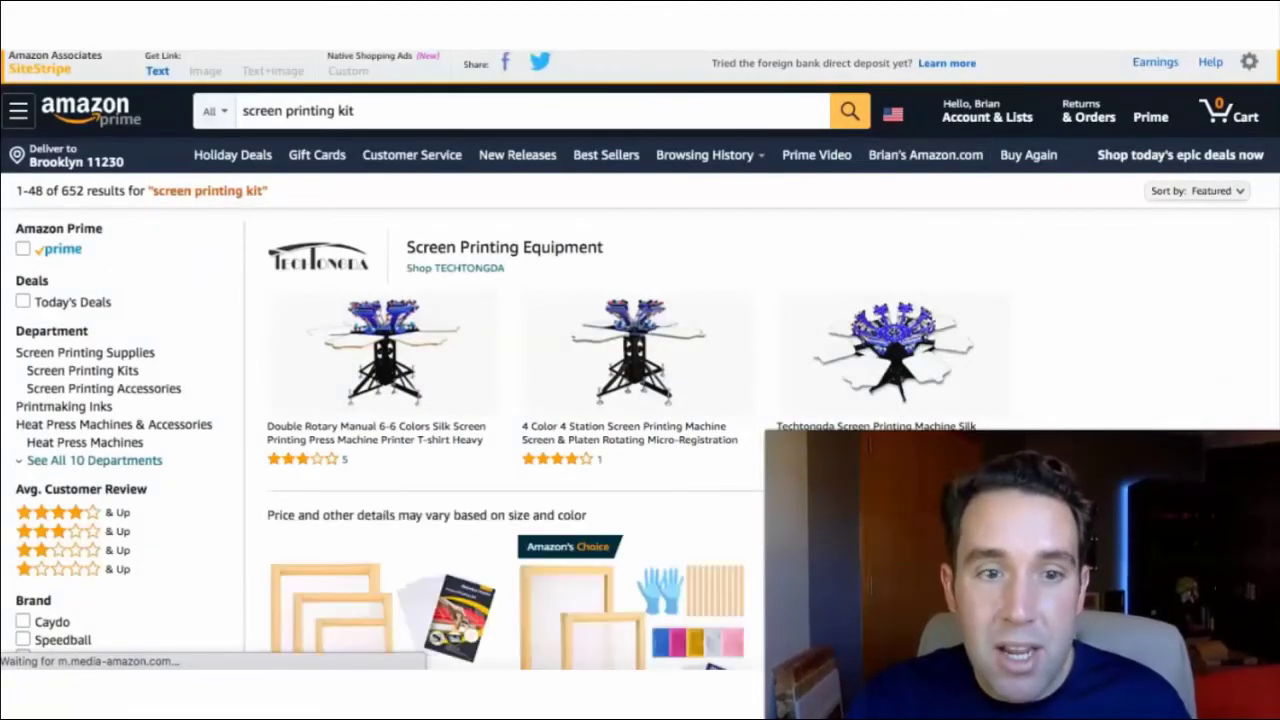
pyautogui.click(843, 40)
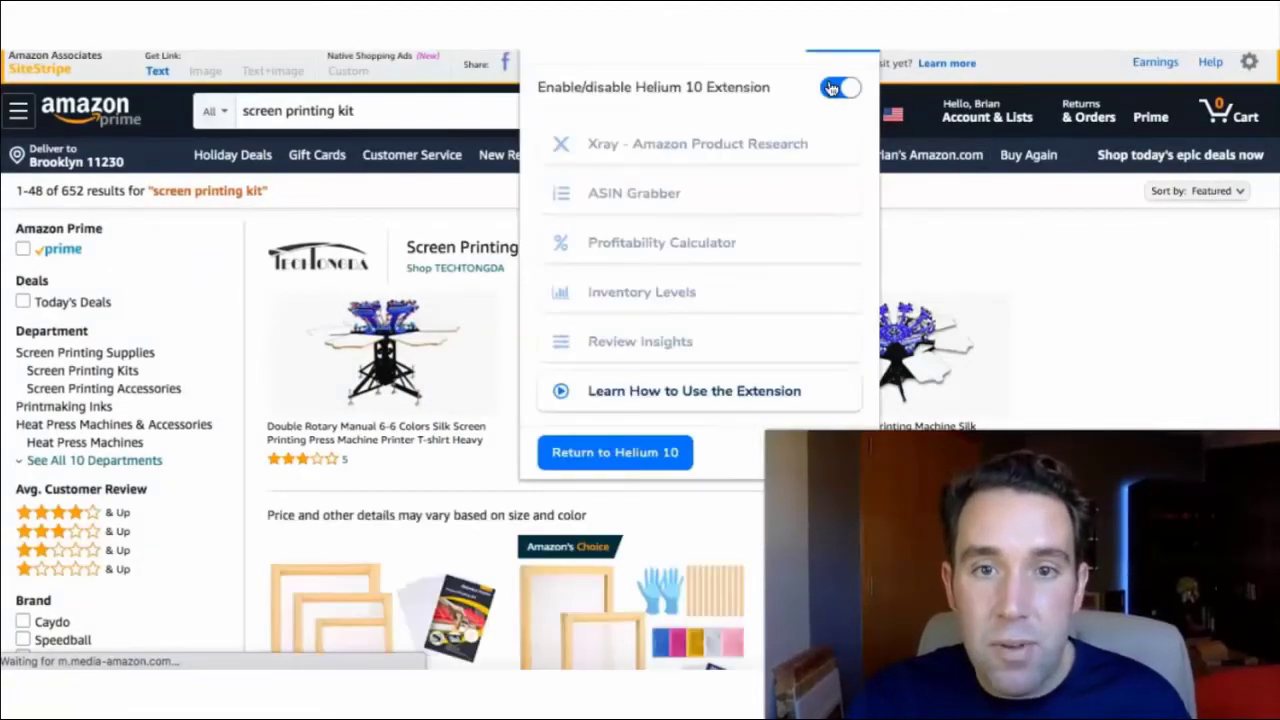
pyautogui.click(667, 147)
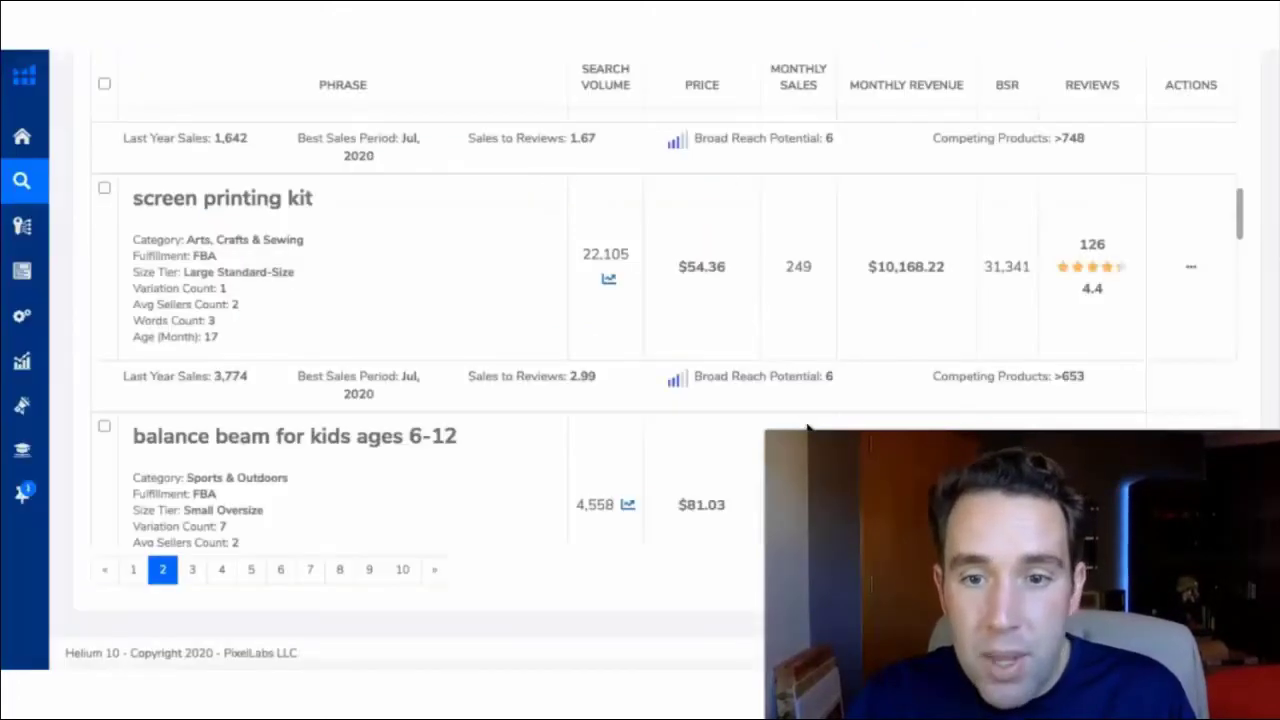
# Return to Black Box and recheck the second results page from screen printing kit back up to tennis racket bag.
pyautogui.scroll(10, 640, 300)
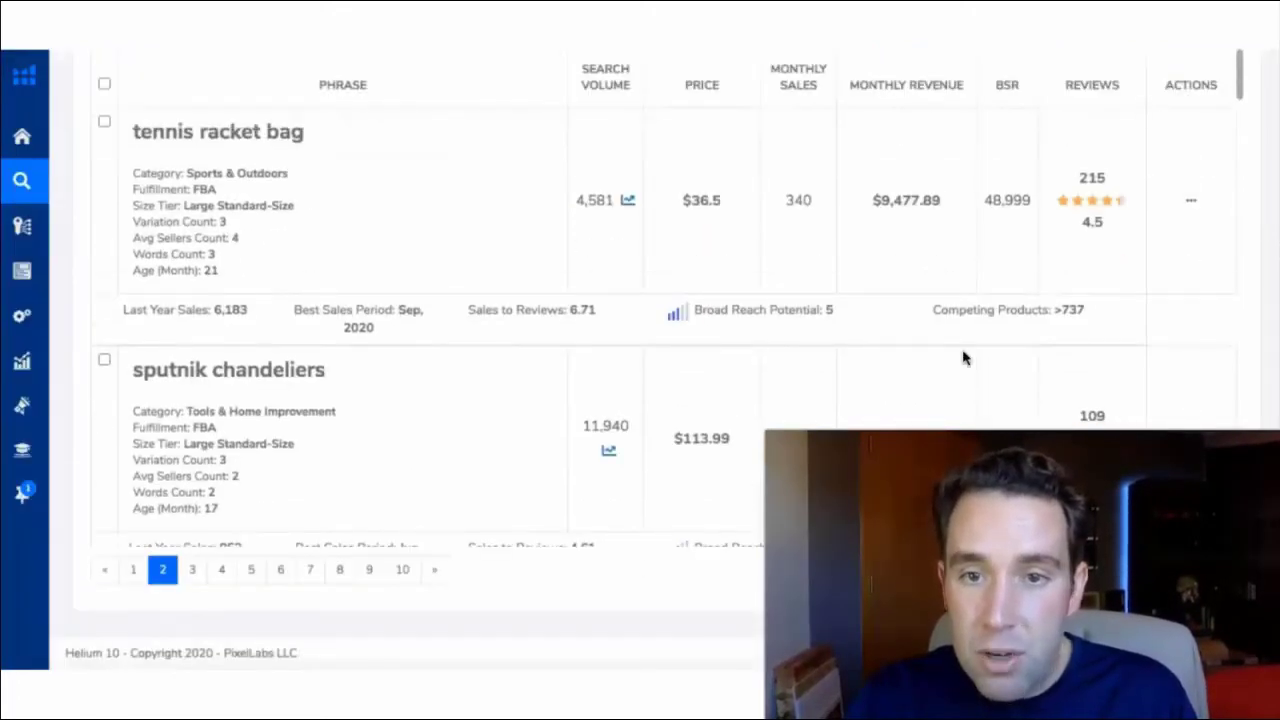
pyautogui.scroll(10, 963, 358)
pyautogui.scroll(-3, 963, 358)
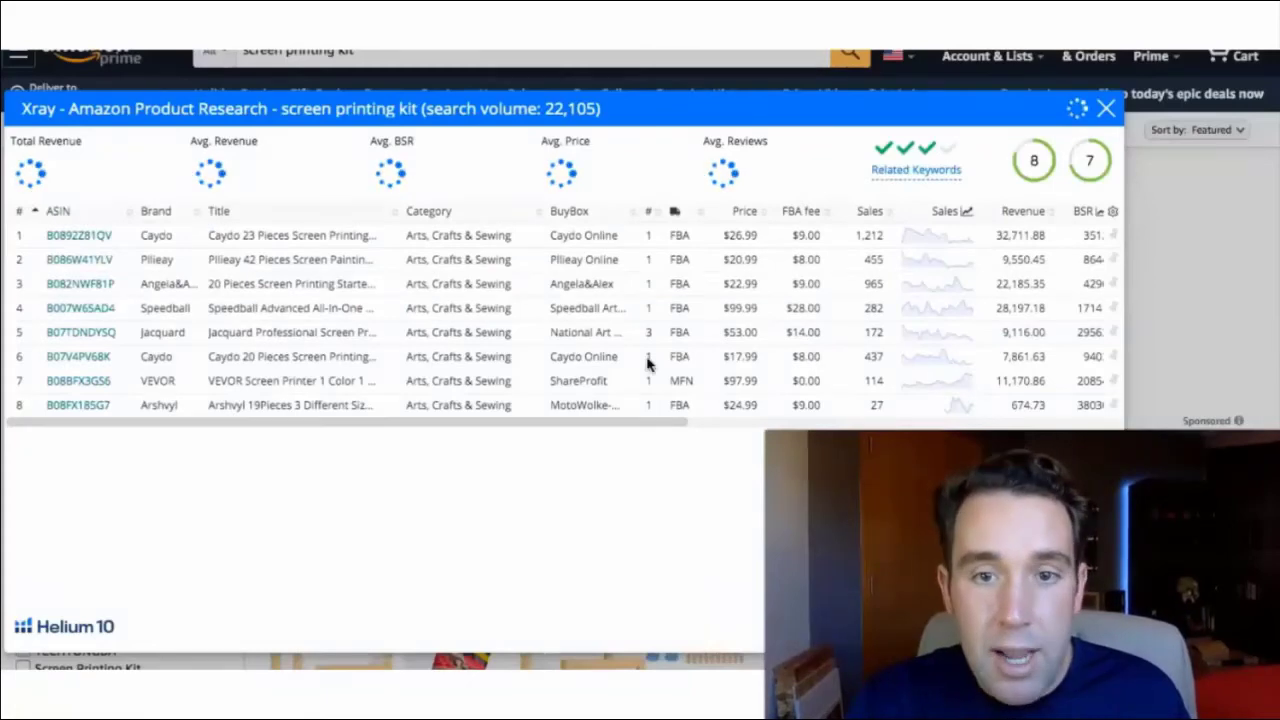
# Examine the Xray scores for screen printing kit and compare the listings' price, sales trend, revenue, review count and review velocity.
pyautogui.hscroll(5, 647, 364)
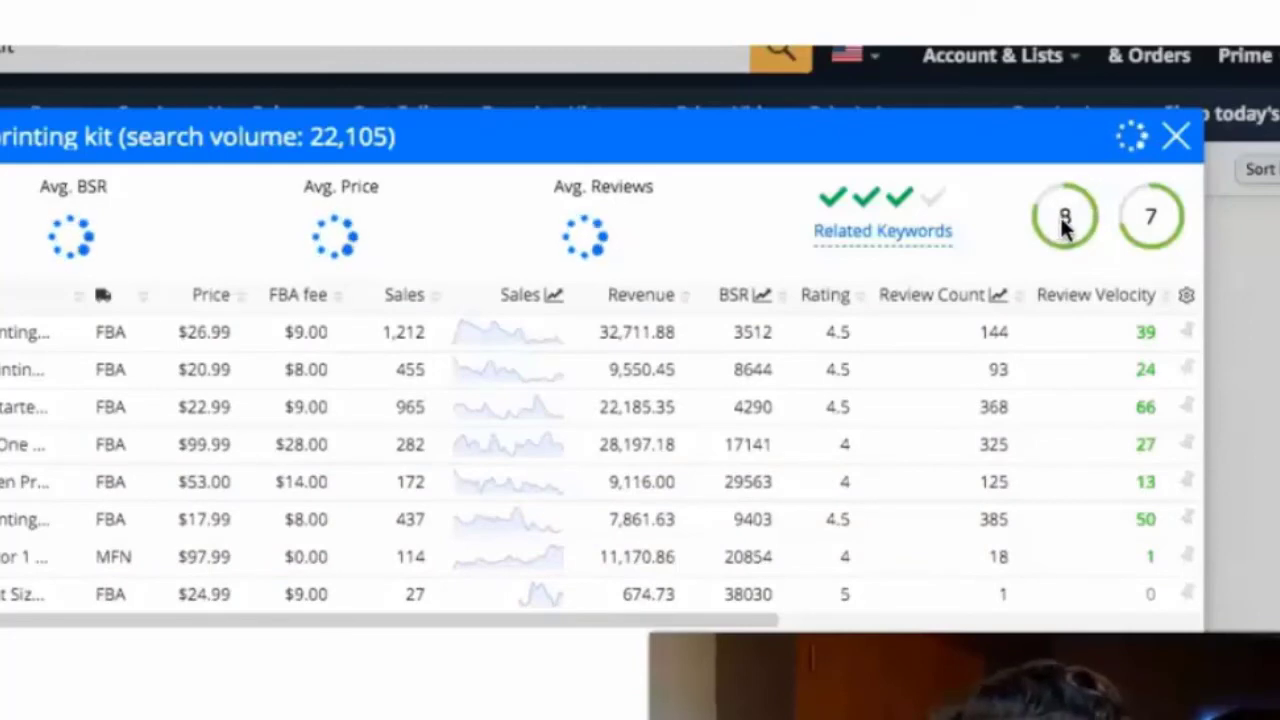
pyautogui.moveTo(1153, 225)
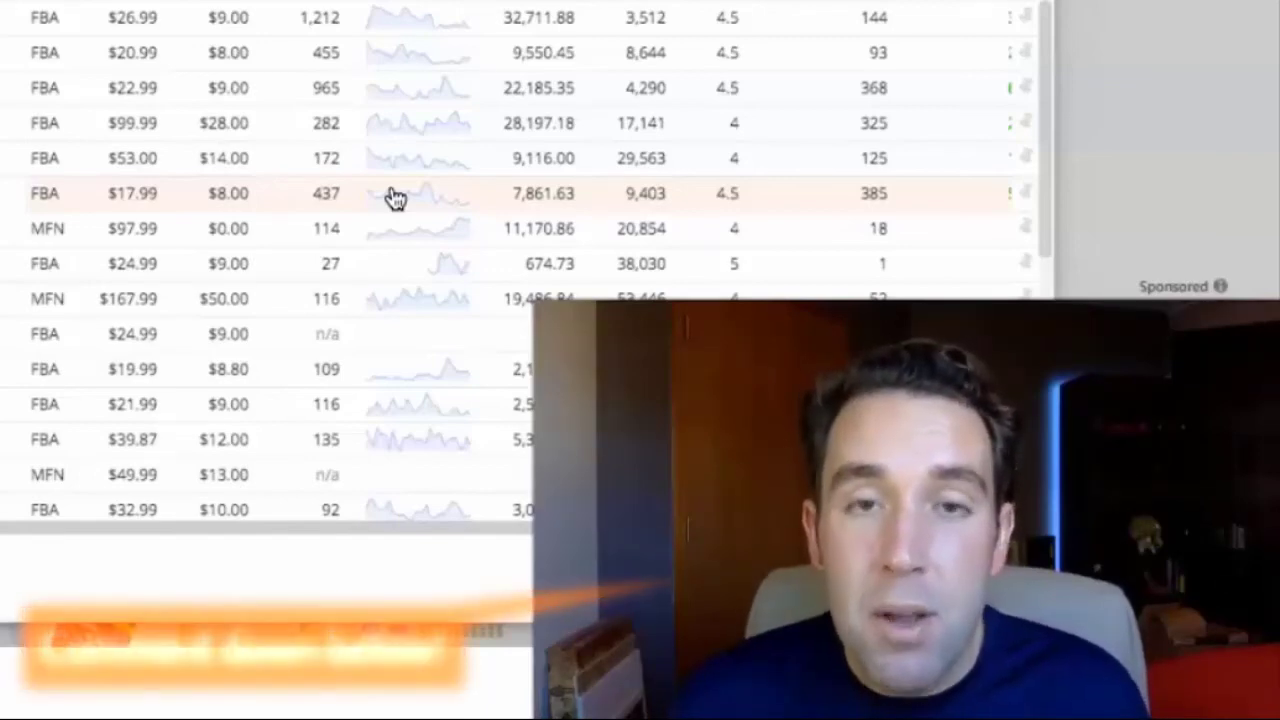
pyautogui.hscroll(-1, 395, 197)
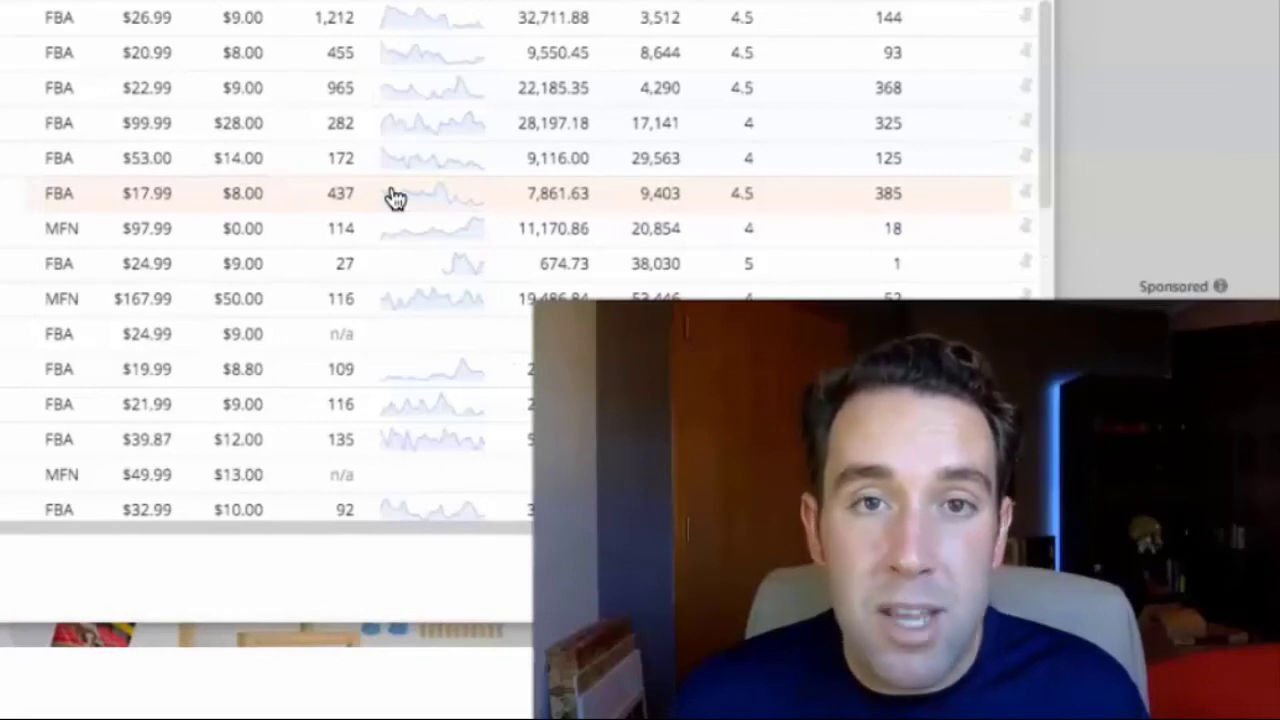
pyautogui.hscroll(1, 395, 197)
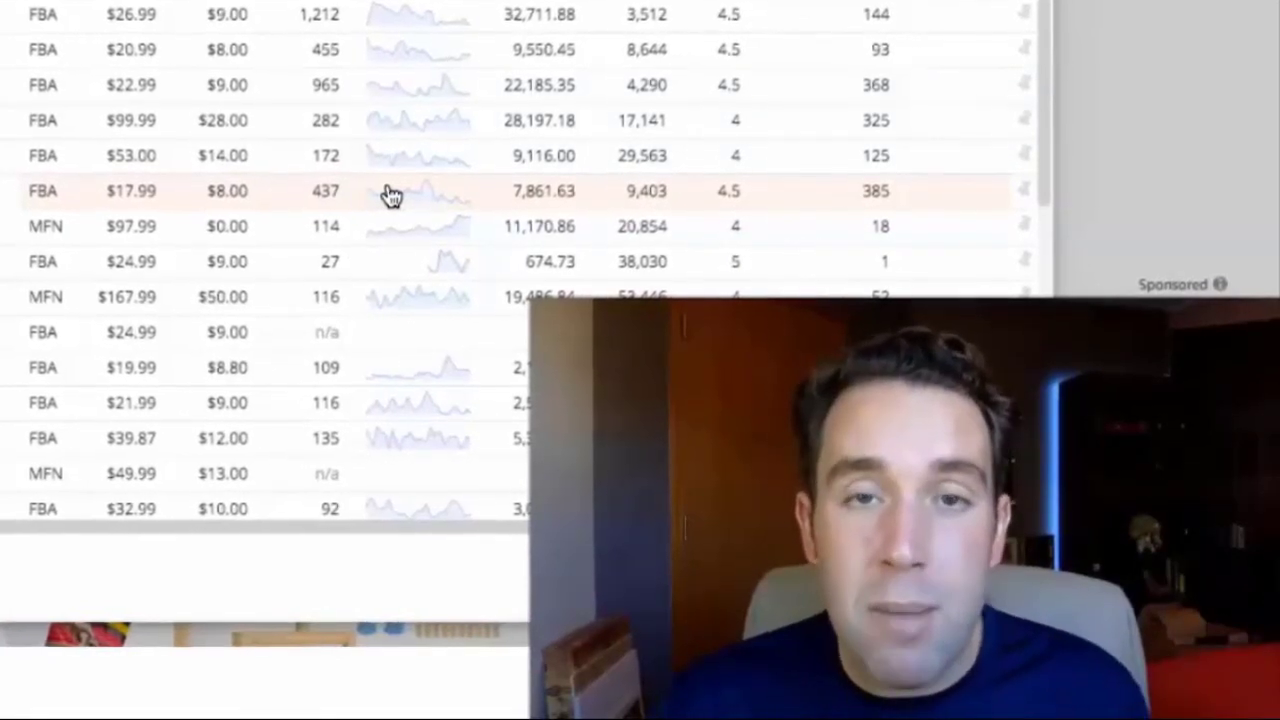